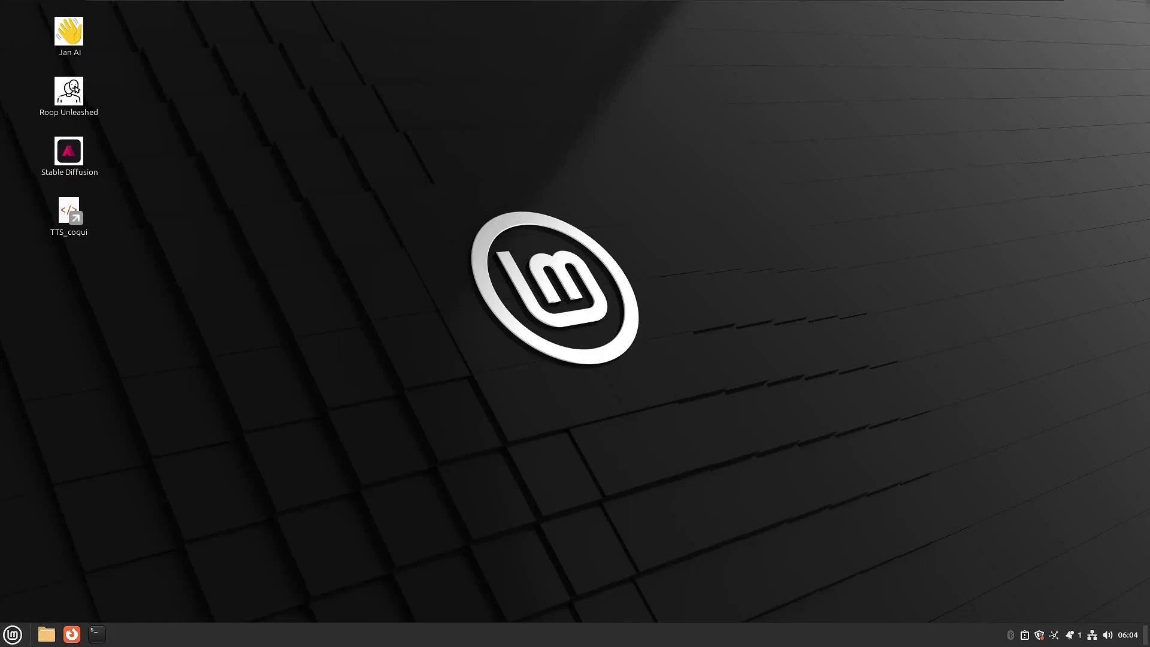
# Launch Firefox from the taskbar so it opens on a New Tab page
pyautogui.click(72, 633)
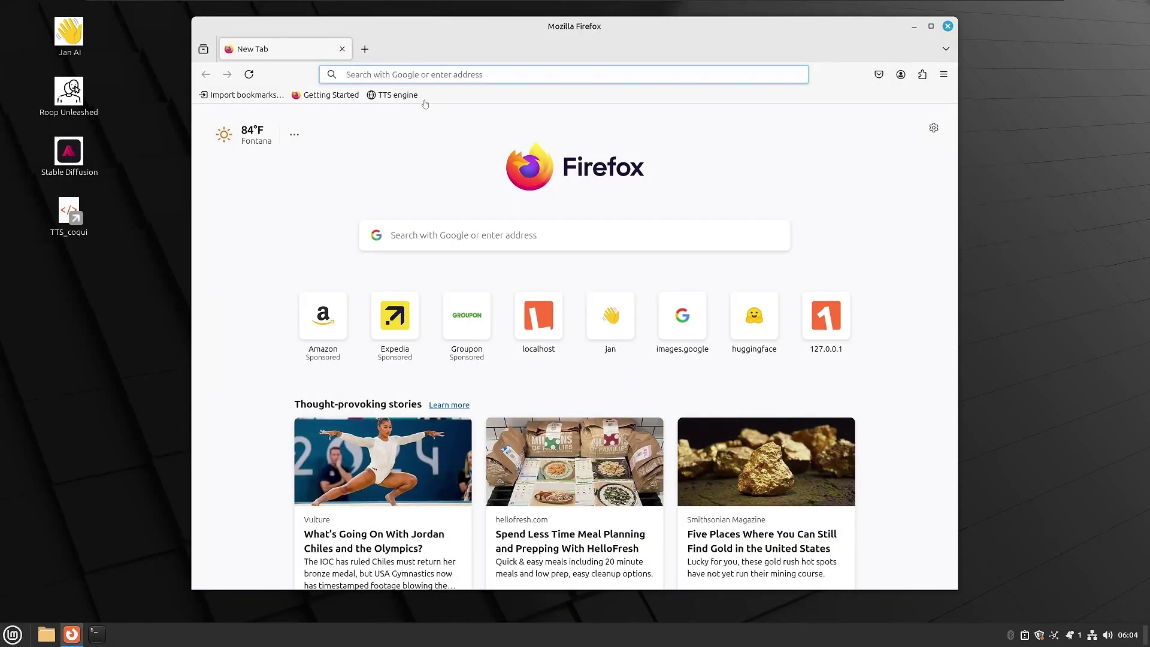
# Download the Miniconda3 Linux 64-bit installer via the conda Linux installation docs
pyautogui.write('https://docs.conda.io/projects/conda/en/4.6.0/user-guide/install/linux.html')
pyautogui.press('Return')
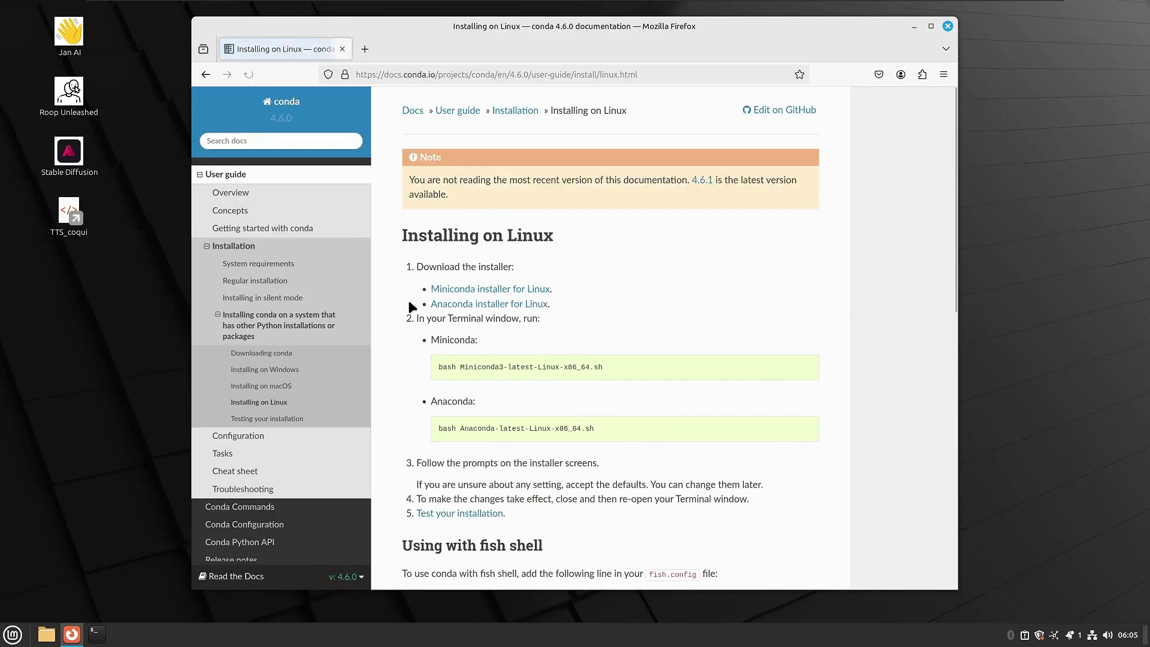
pyautogui.click(521, 290)
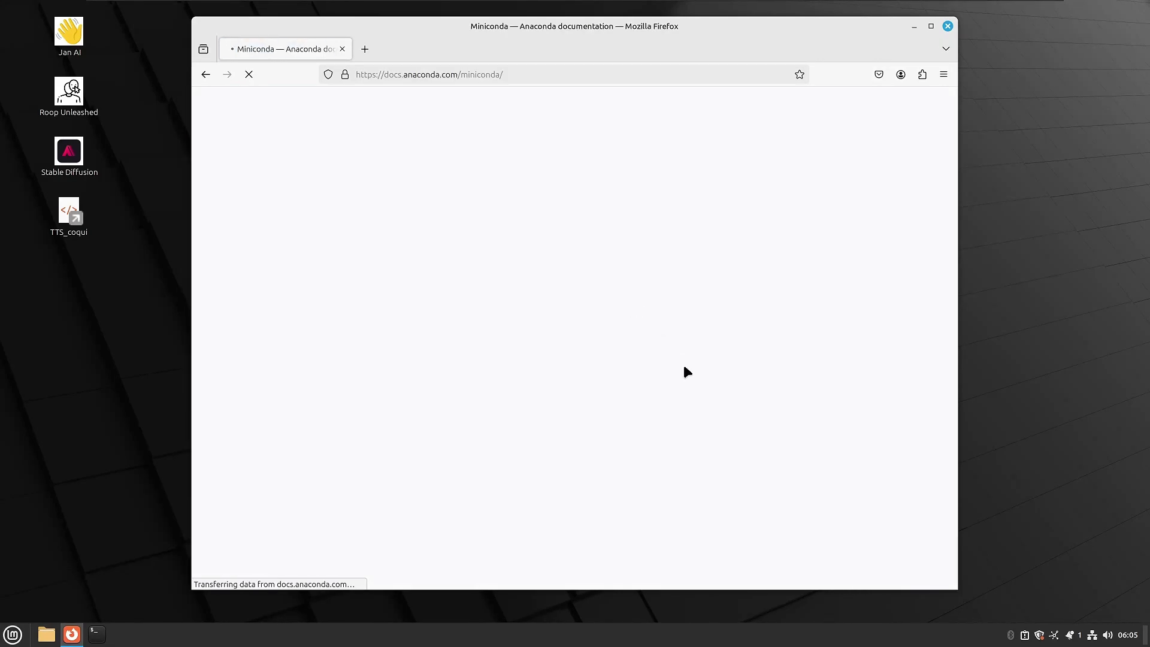
pyautogui.scroll(-8, 680, 364)
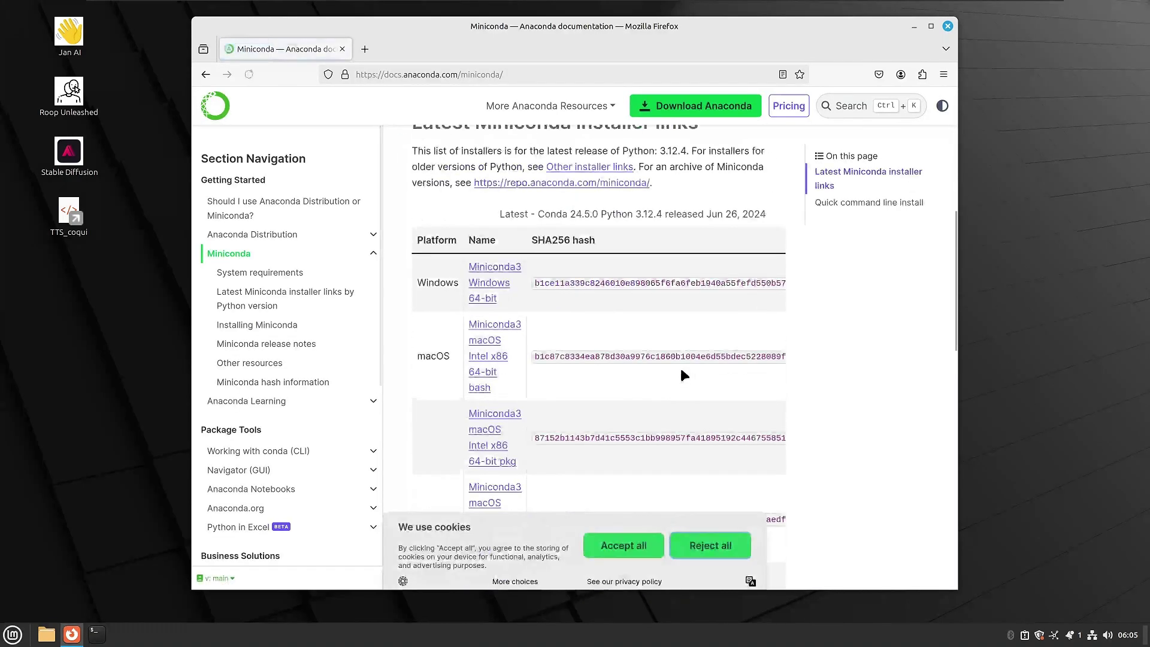
pyautogui.scroll(-5, 680, 367)
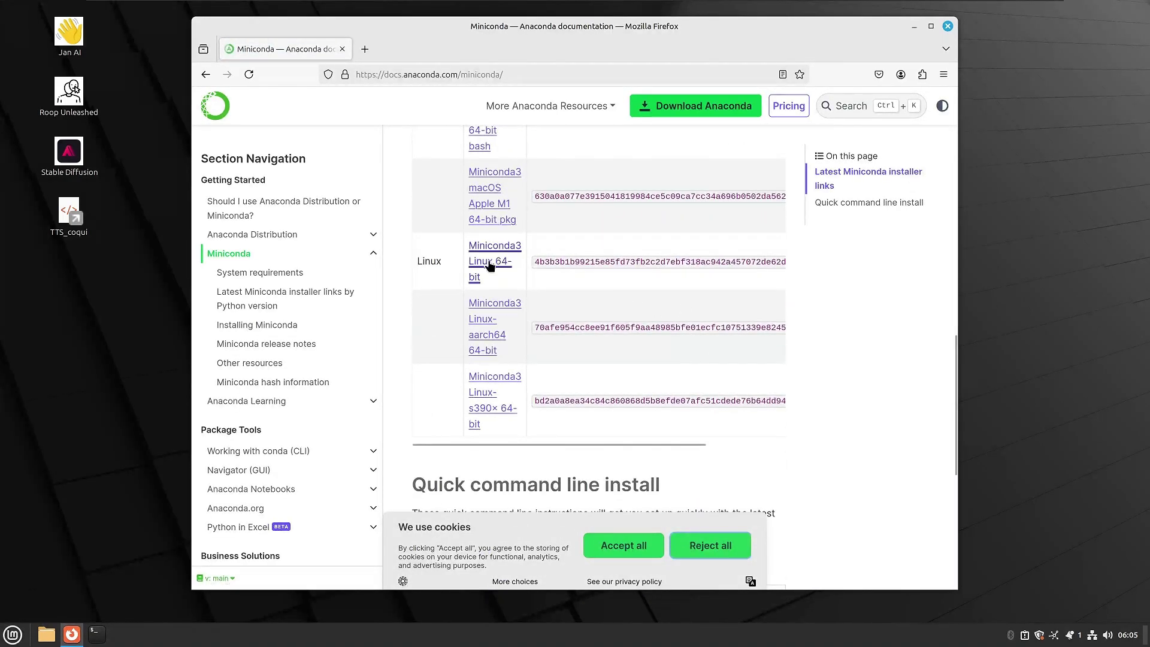
pyautogui.click(492, 267)
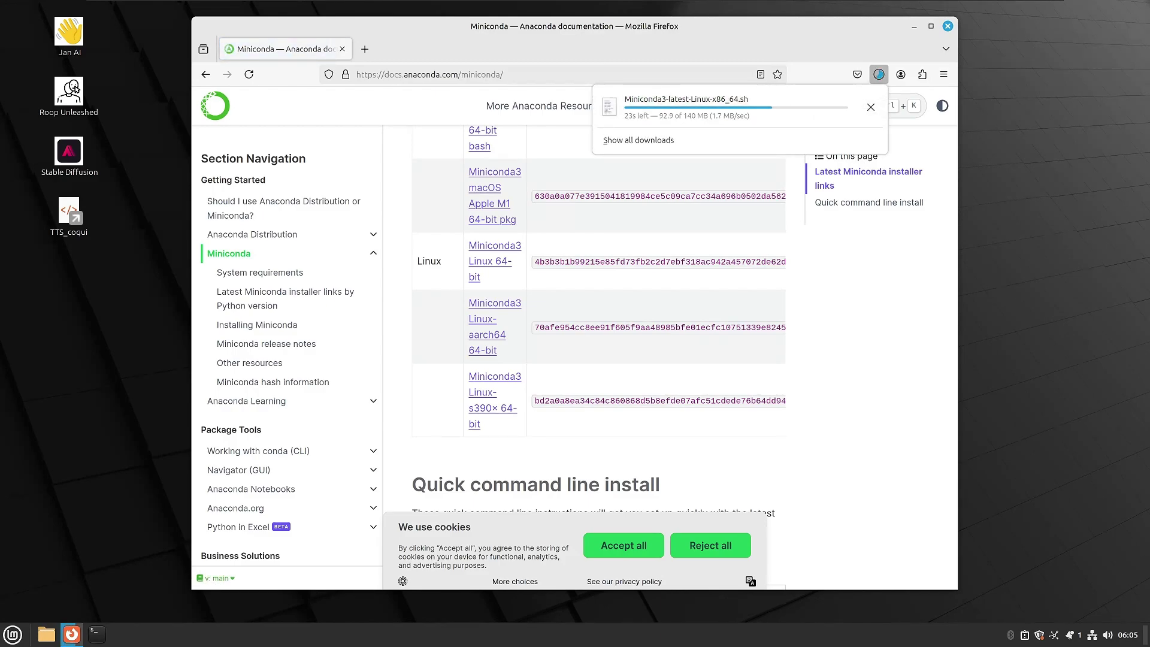
# Close Firefox, open an enlarged Terminal, and list the files in Downloads
pyautogui.click(947, 27)
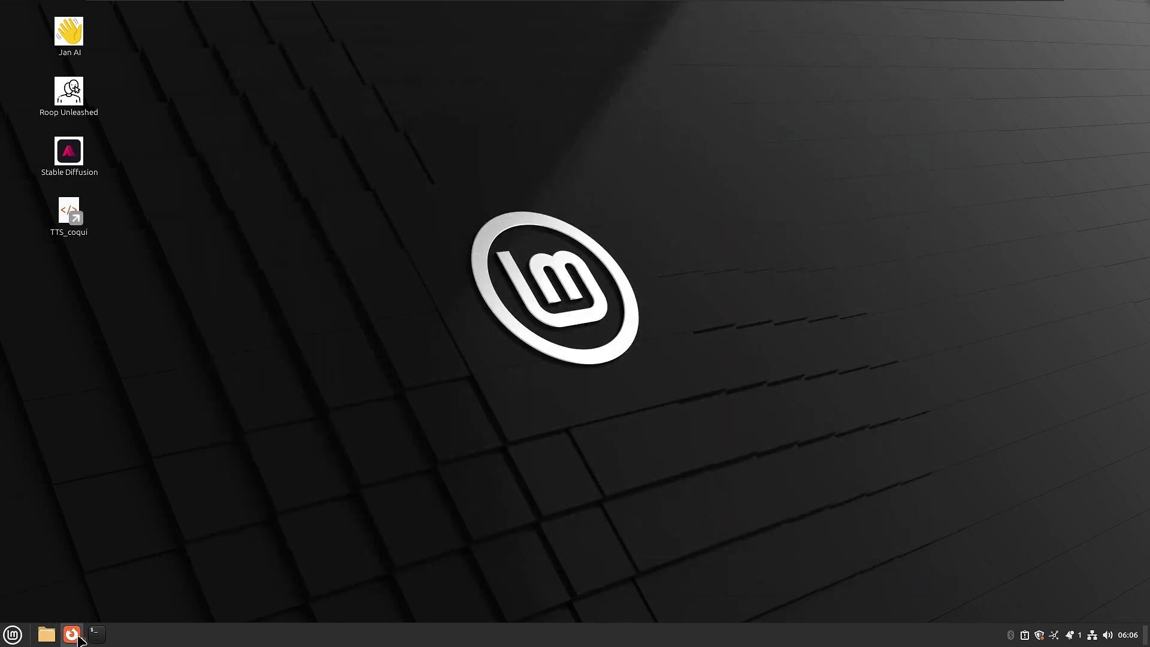
pyautogui.click(96, 634)
pyautogui.hotkey('ctrl', '+')
pyautogui.hotkey('ctrl', '+')
pyautogui.hotkey('ctrl', '+')
pyautogui.hotkey('ctrl', '+')
pyautogui.hotkey('ctrl', '+')
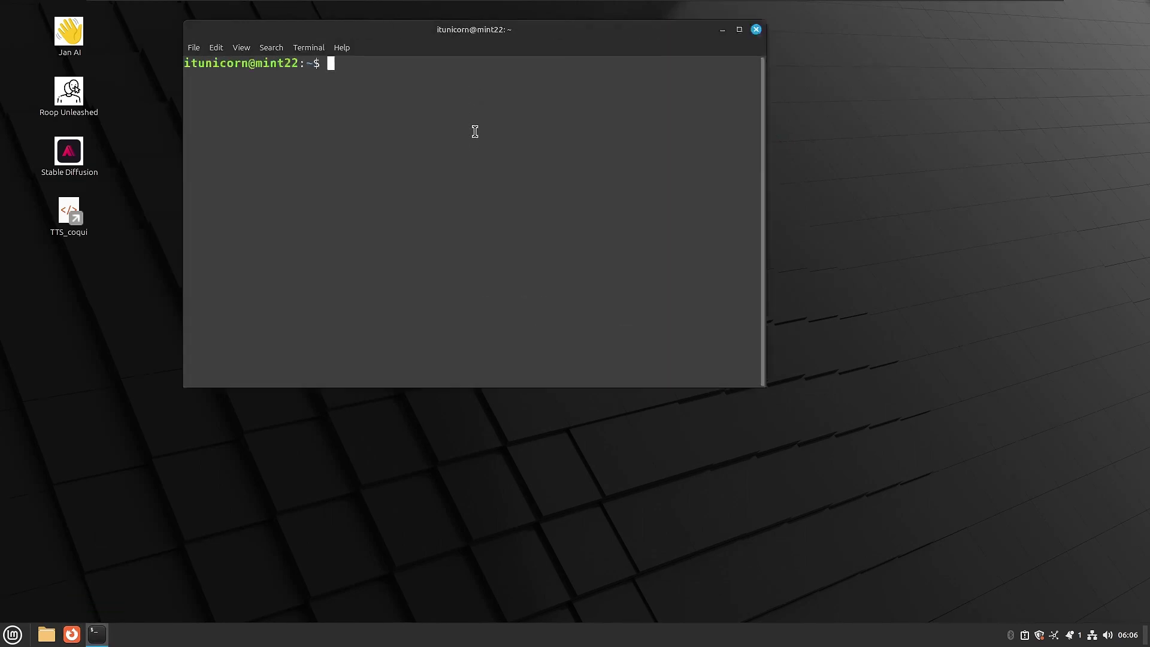
pyautogui.write('cd Dow')
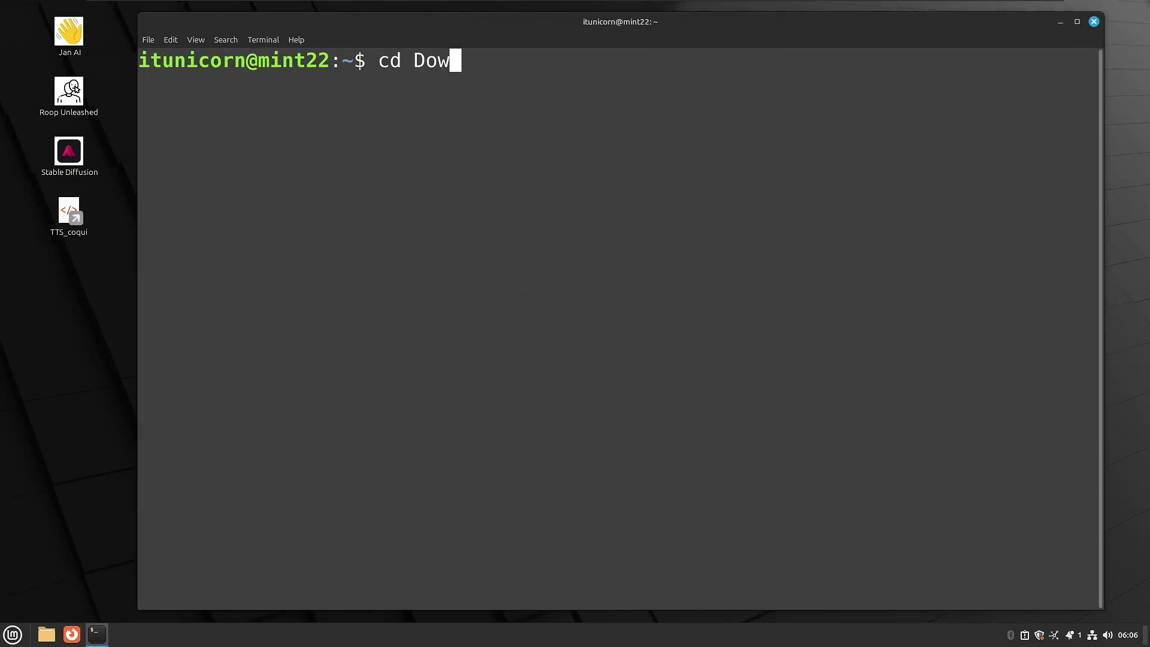
pyautogui.press('Tab')
pyautogui.press('Return')
pyautogui.write('ls')
pyautogui.press('Return')
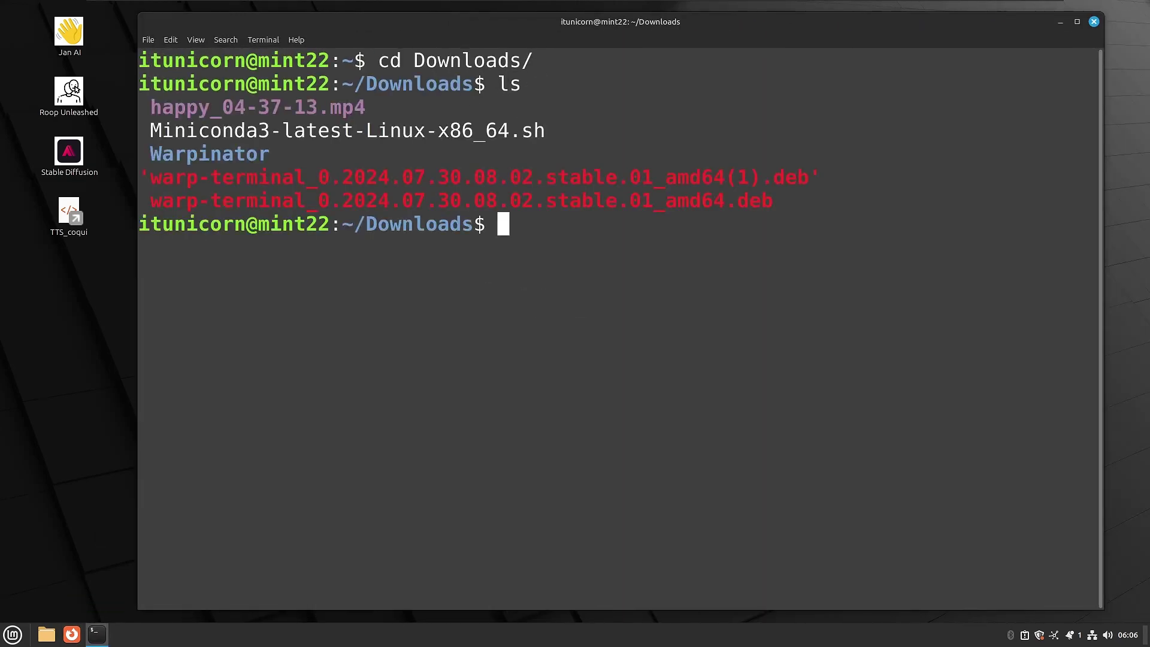
pyautogui.write('clear')
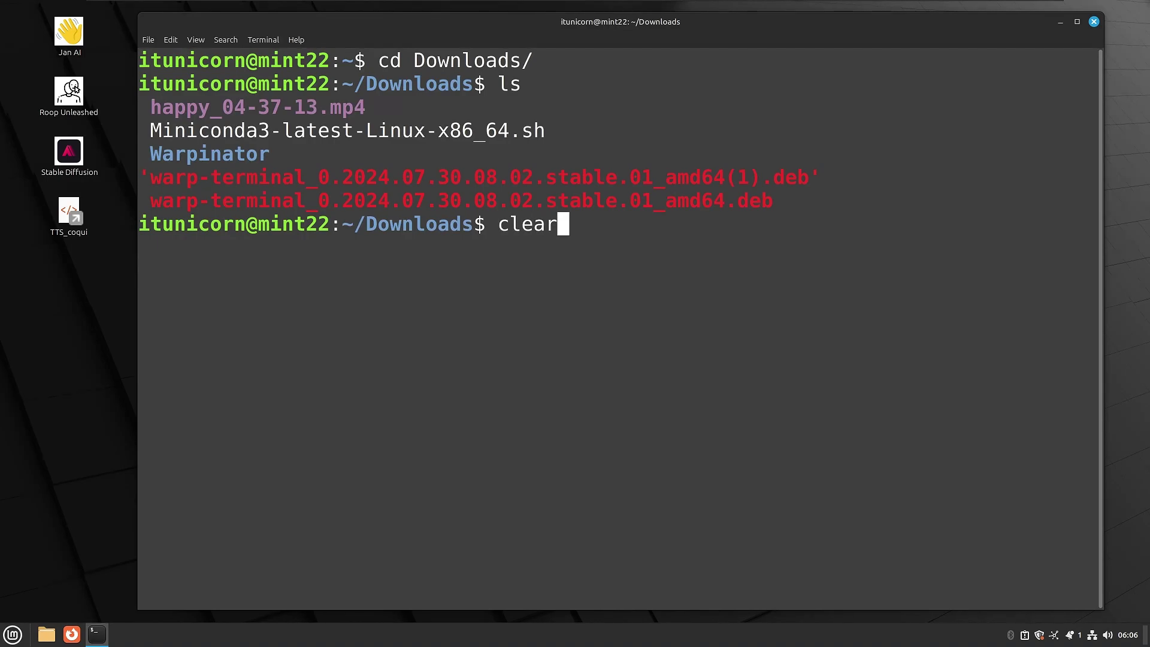
pyautogui.press('Return')
# Run the Miniconda3 installer, accept the license, keep the default location, and decline shell init
pyautogui.write('bash Mi')
pyautogui.press('Tab')
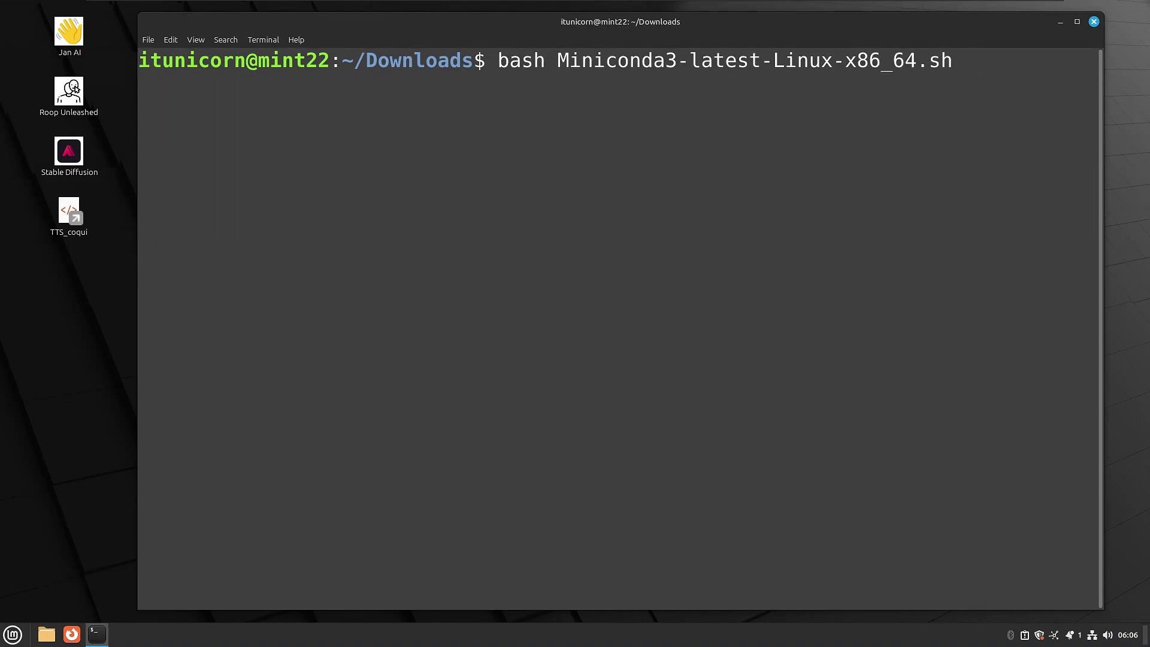
pyautogui.press('Return')
pyautogui.press('Return')
pyautogui.press('Return')
pyautogui.press('Return')
pyautogui.press('Return')
pyautogui.press('Return')
pyautogui.press('Return')
pyautogui.press('Return')
pyautogui.press('Return')
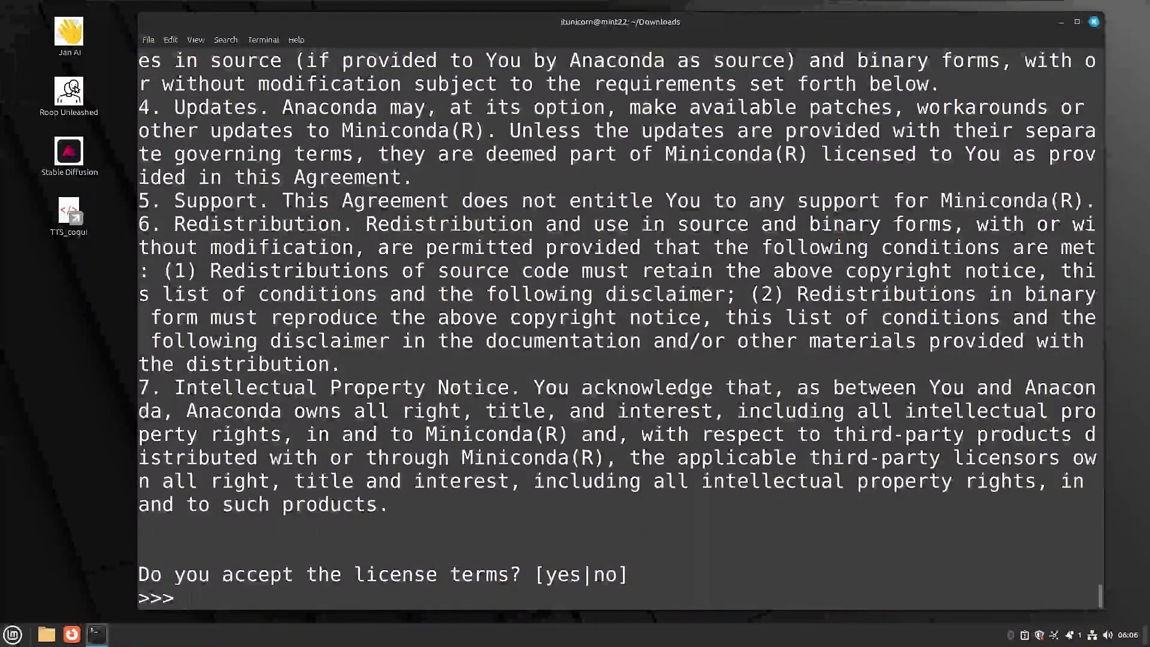
pyautogui.write('yes')
pyautogui.press('Return')
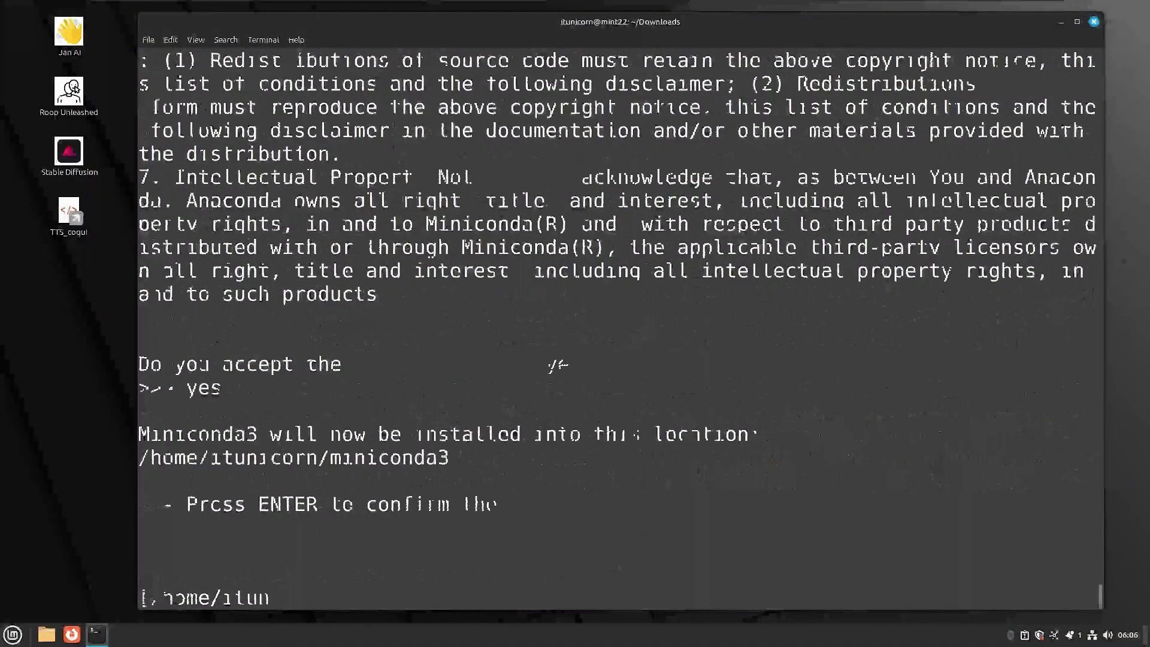
pyautogui.press('Return')
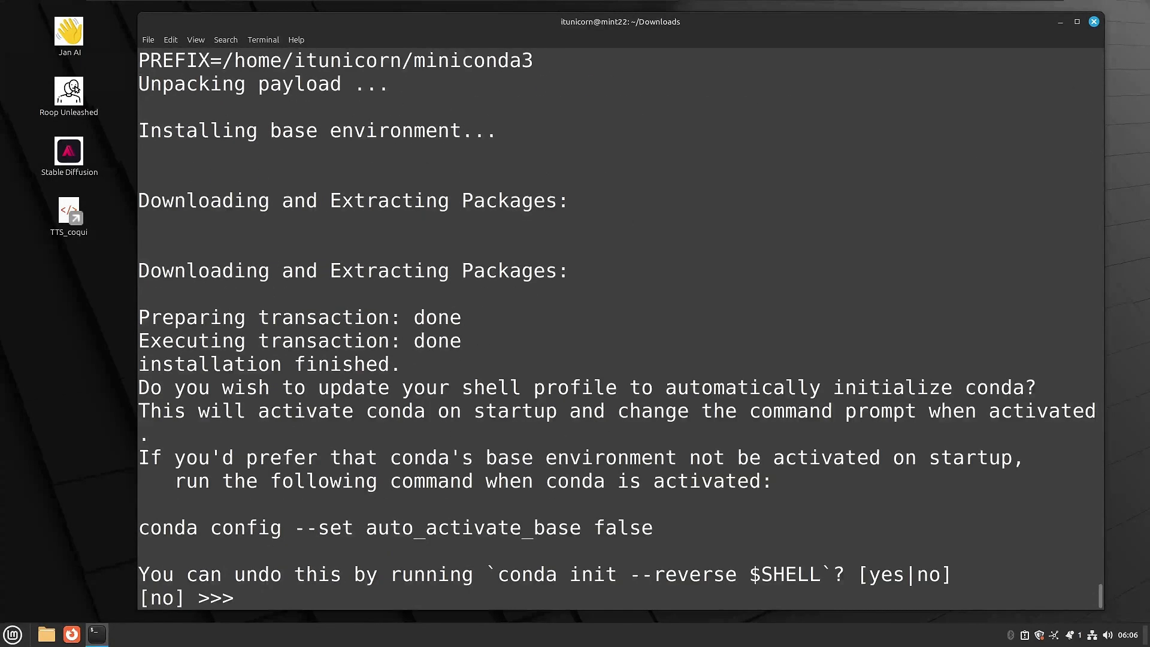
pyautogui.press('Return')
pyautogui.write('clear')
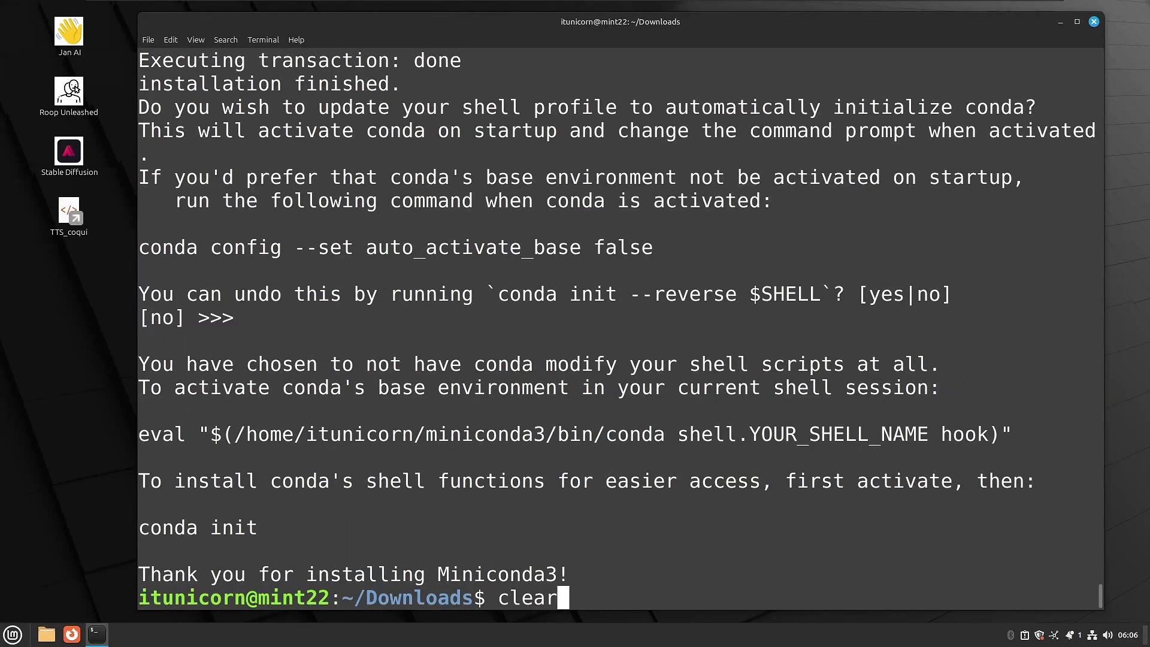
# Test the conda command with conda --help and move up to the home folder
pyautogui.press('Return')
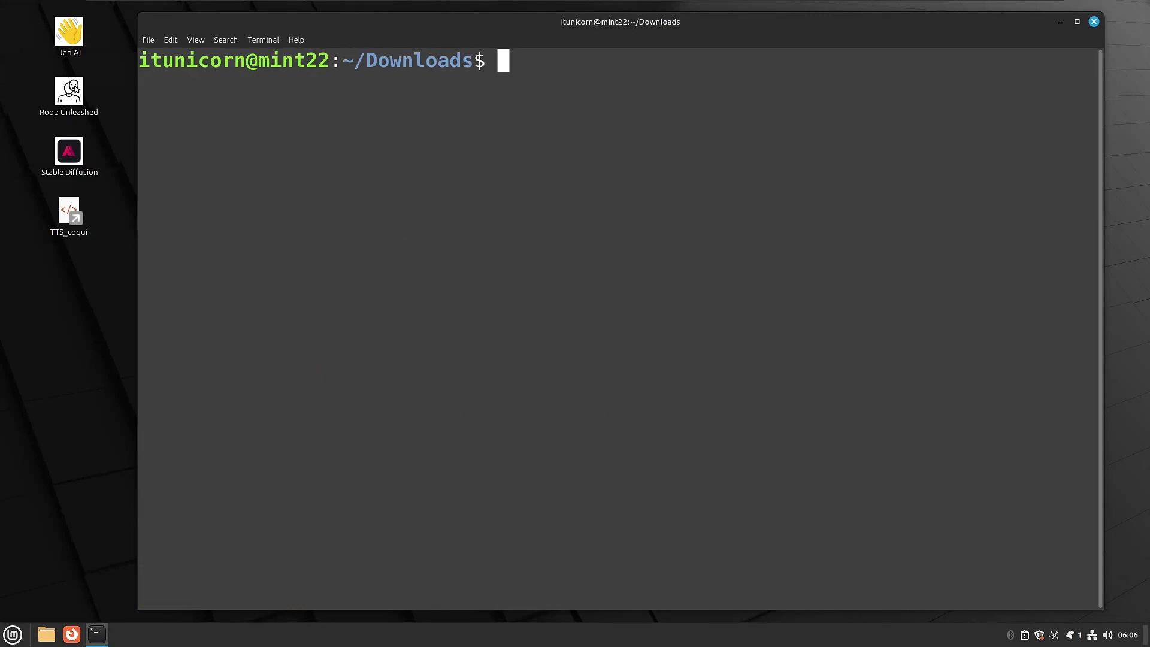
pyautogui.write('conda --help')
pyautogui.press('Return')
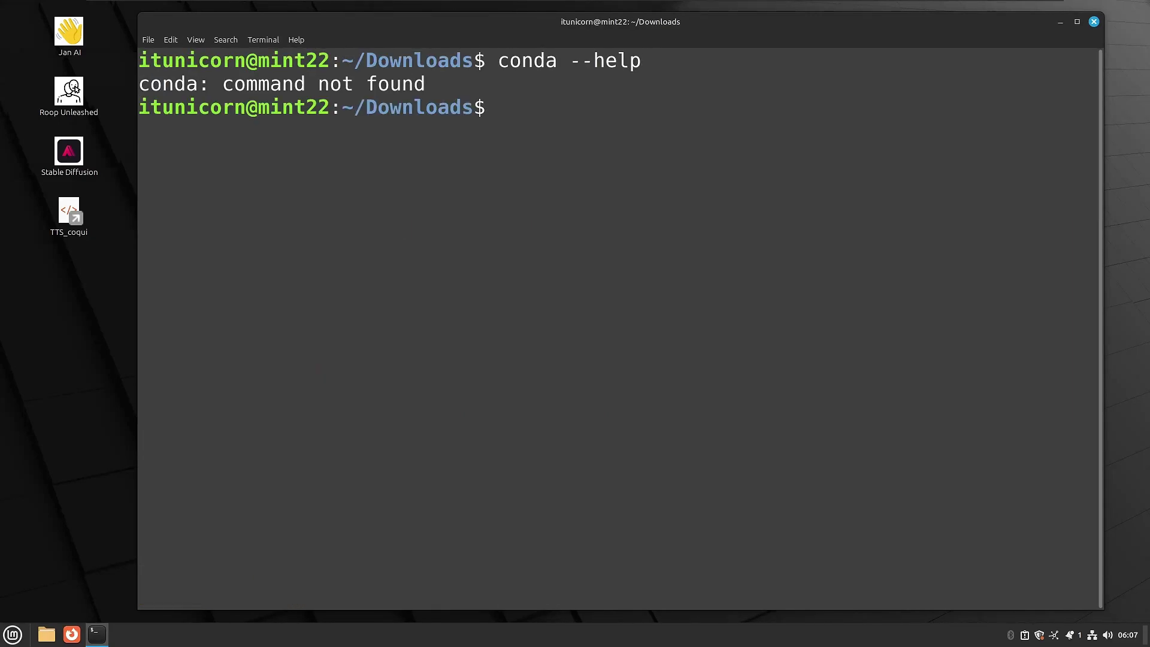
pyautogui.write('cd ..')
pyautogui.press('Return')
pyautogui.write('clear')
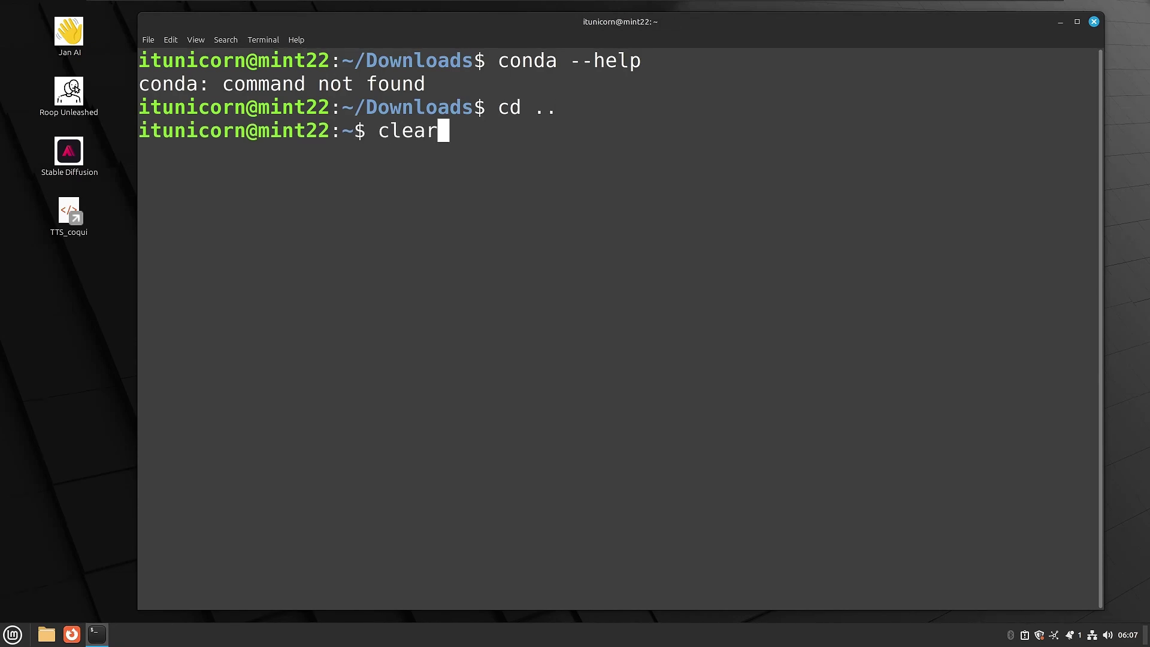
pyautogui.press('Return')
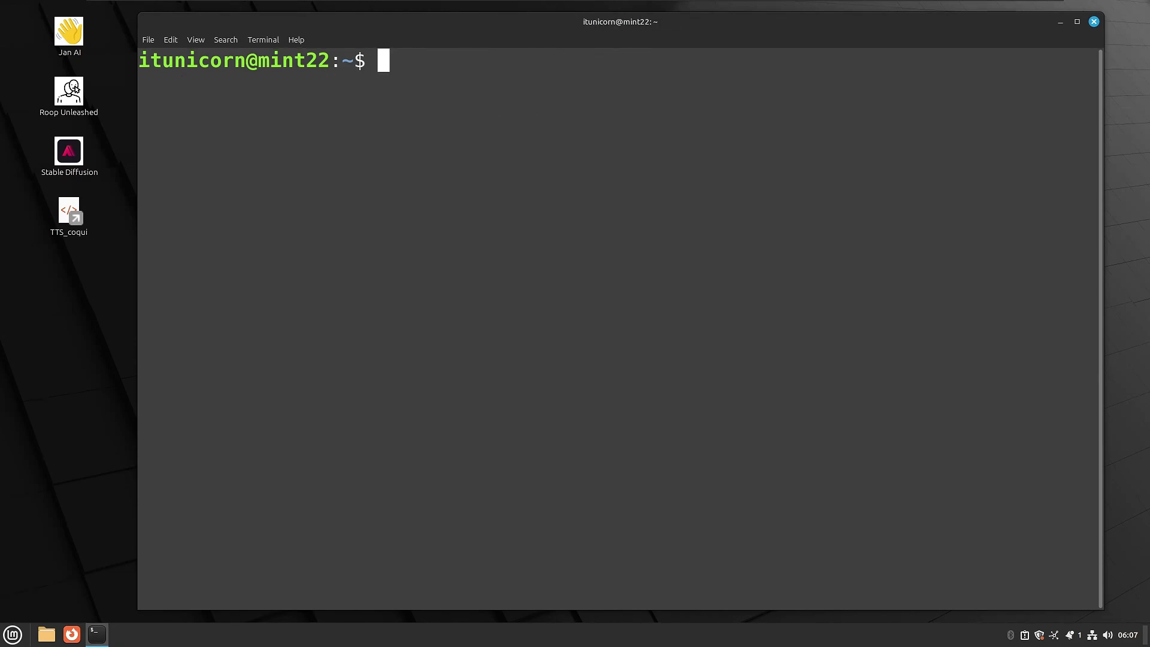
# Append export PATH=~/miniconda3/bin:$PATH to the end of ~/.bashrc in nano and save
pyautogui.write('nano ~/')
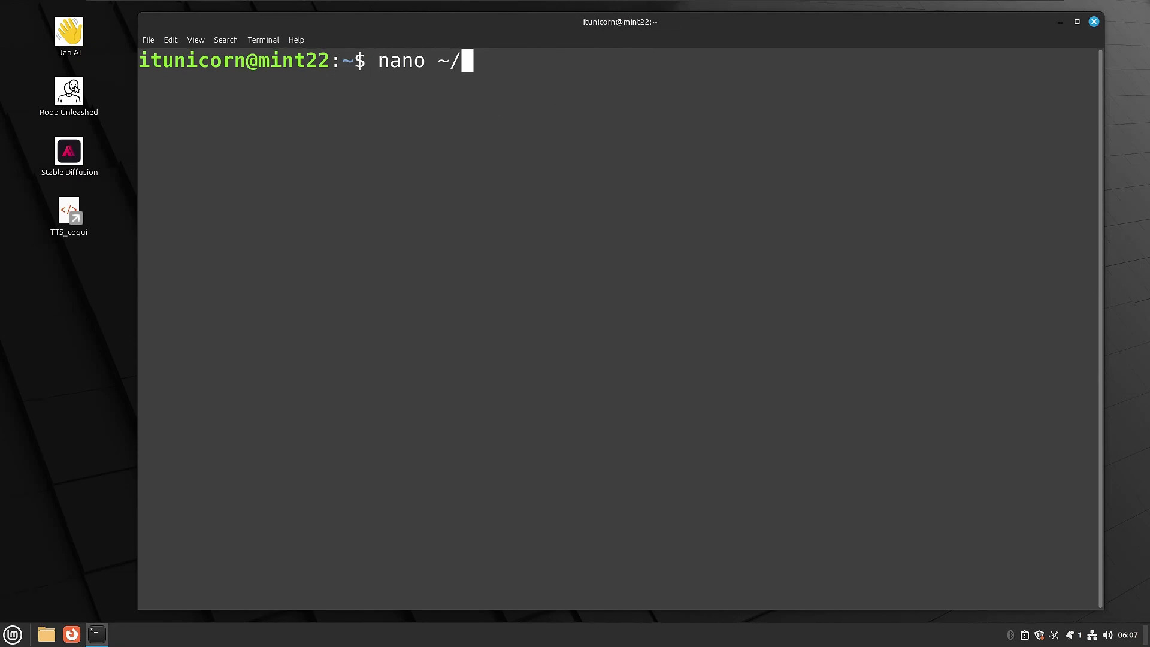
pyautogui.write('.bashrc')
pyautogui.press('Return')
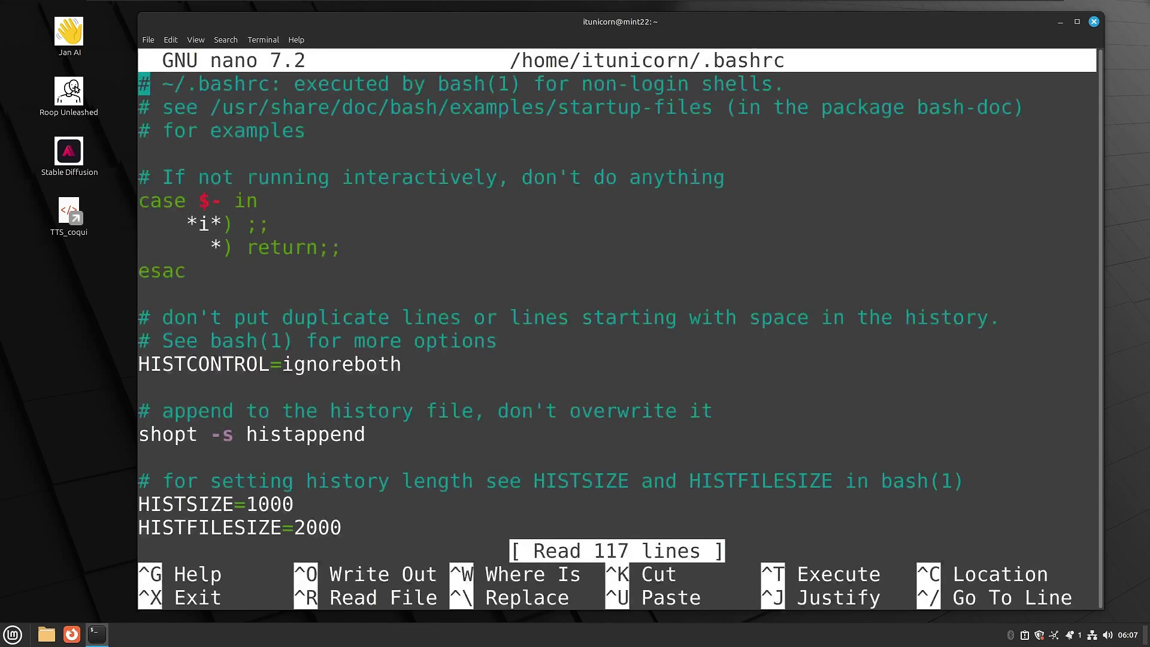
pyautogui.scroll(-20, 616, 336)
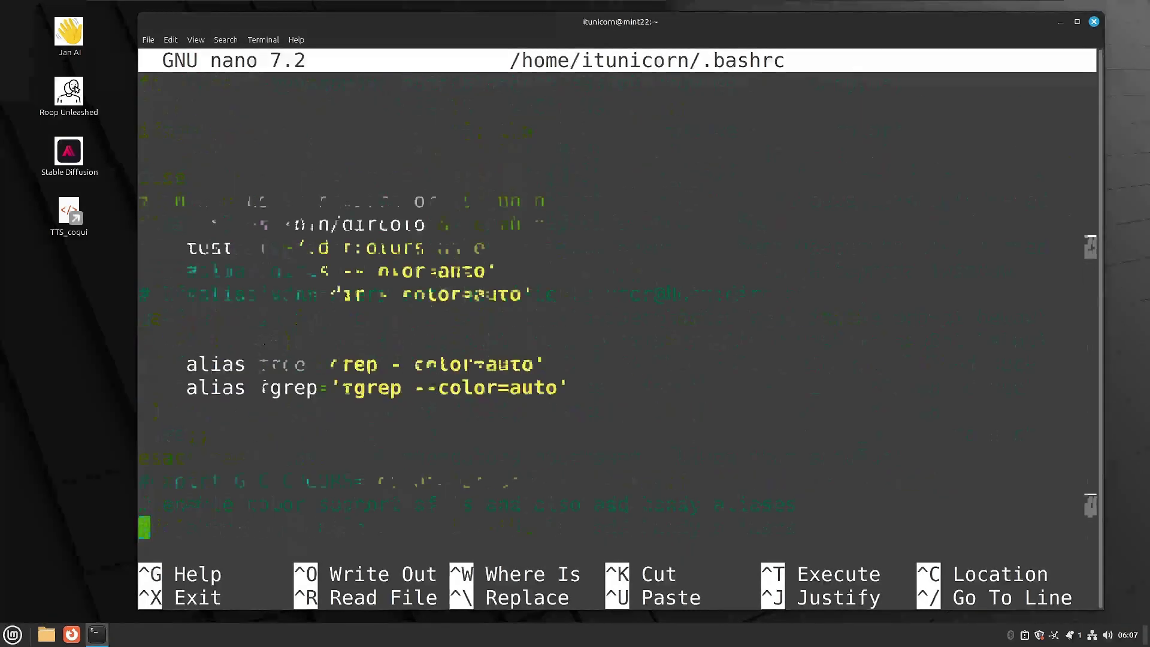
pyautogui.scroll(-10, 617, 335)
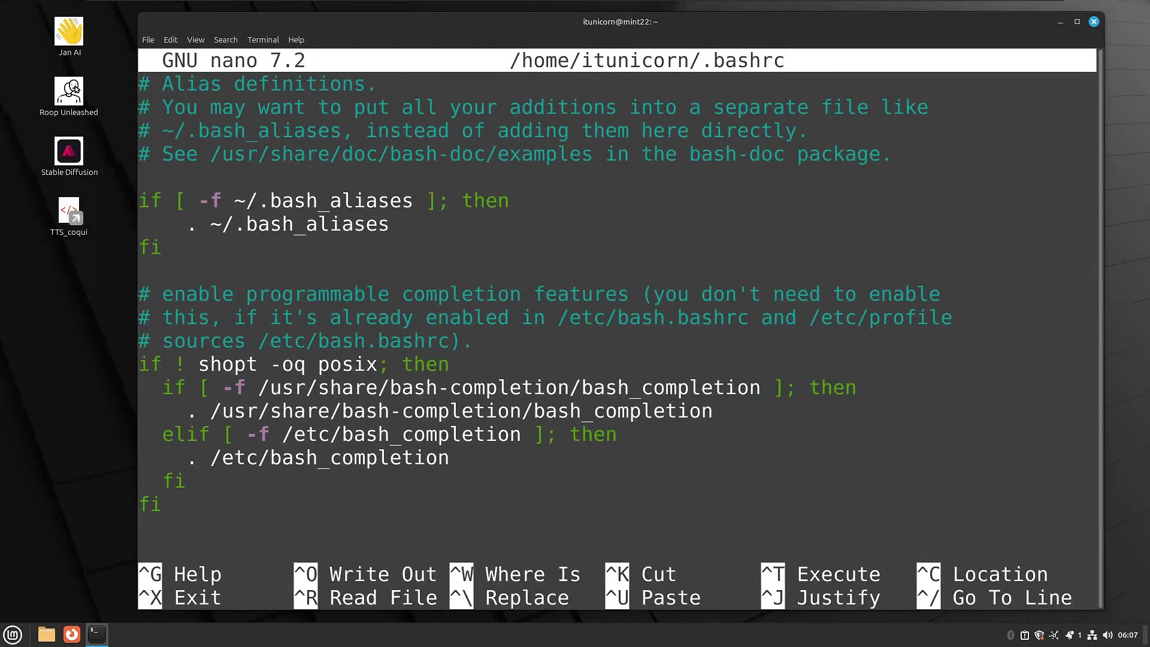
pyautogui.write('export PA')
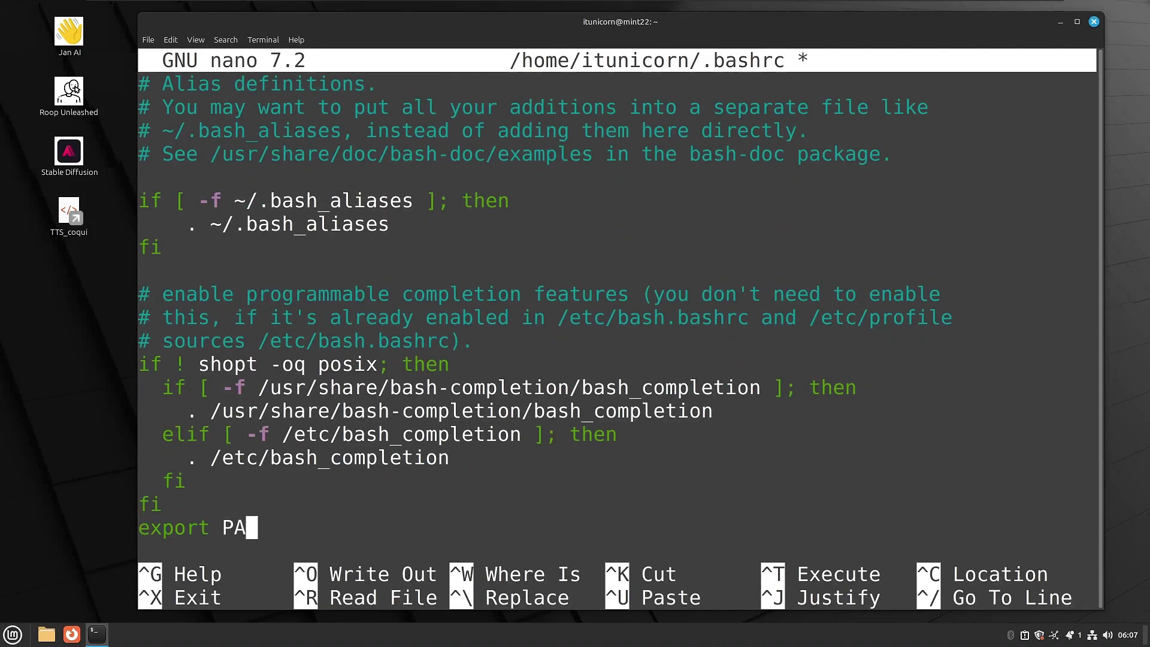
pyautogui.write('TH=~/miniconda3/bin:')
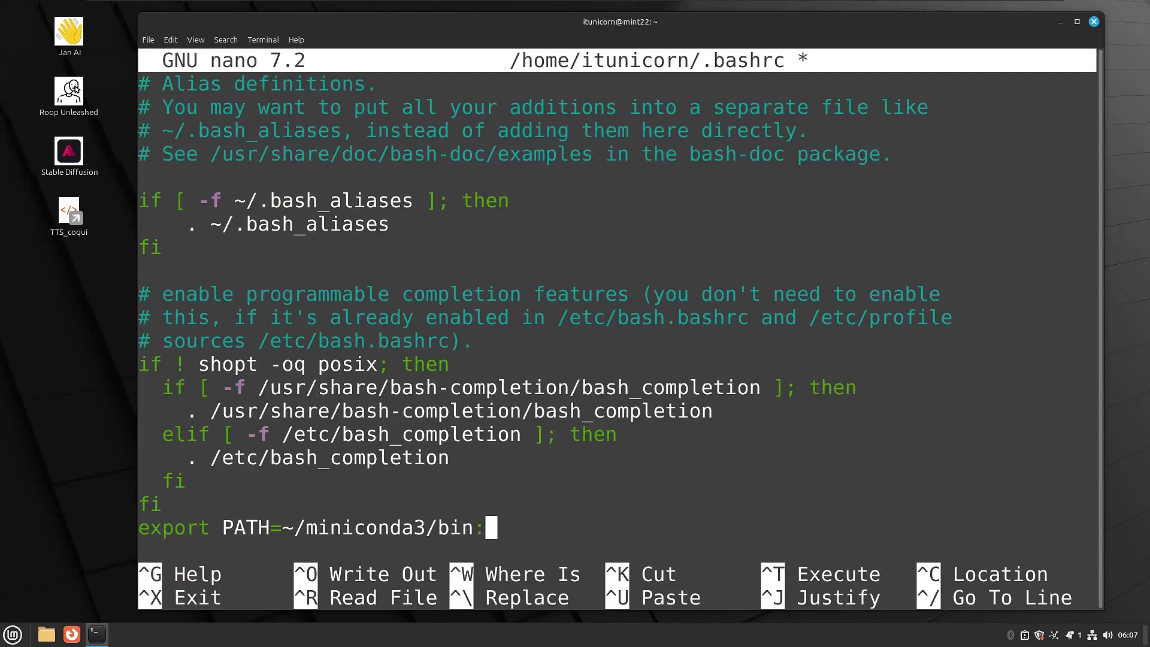
pyautogui.write('$PATH')
pyautogui.press('Return')
pyautogui.hotkey('ctrl', 'o')
pyautogui.press('Return')
# Exit nano, reload ~/.bashrc, and confirm conda now shows its help listing
pyautogui.hotkey('ctrl', 'x')
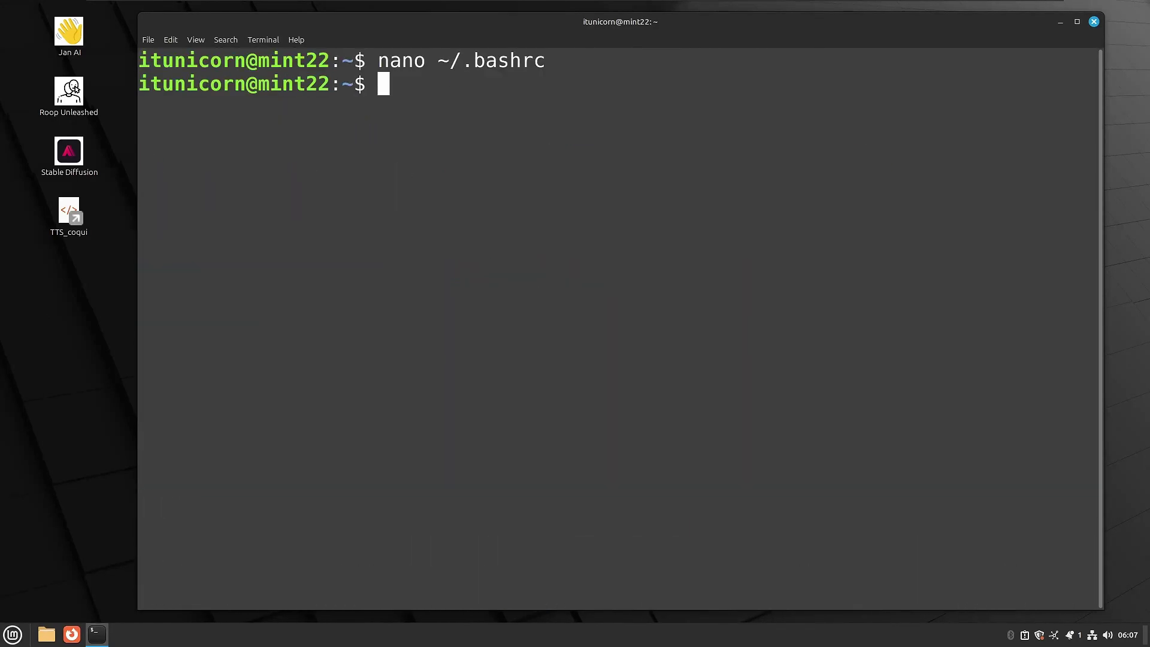
pyautogui.write('source ')
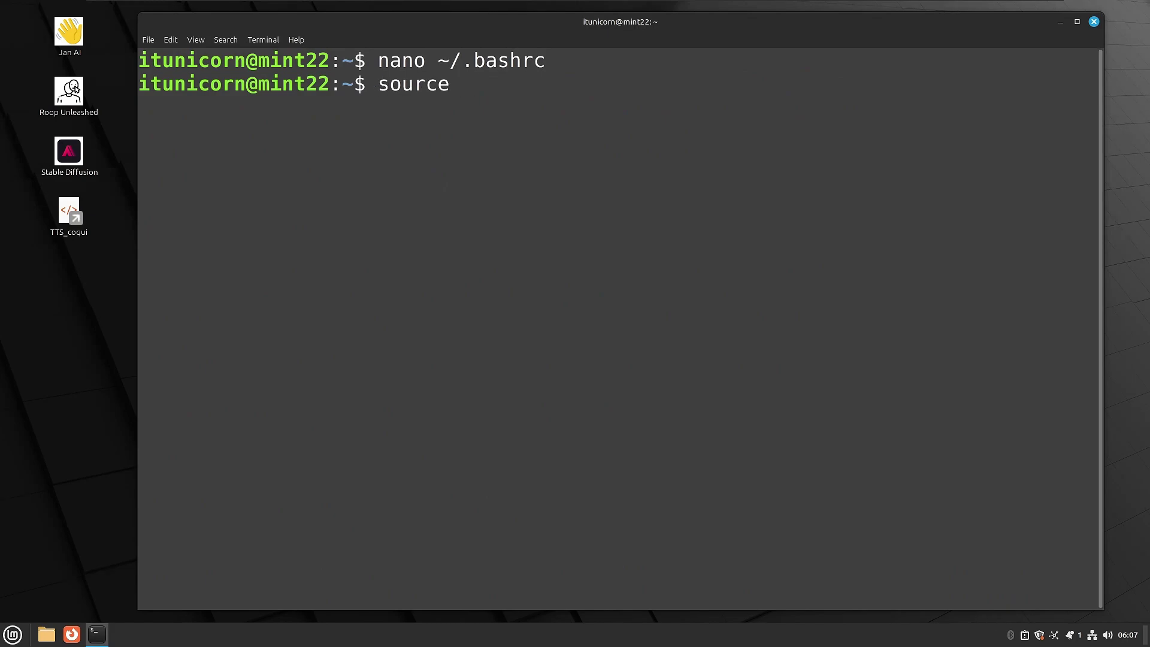
pyautogui.write('~/.bashrc')
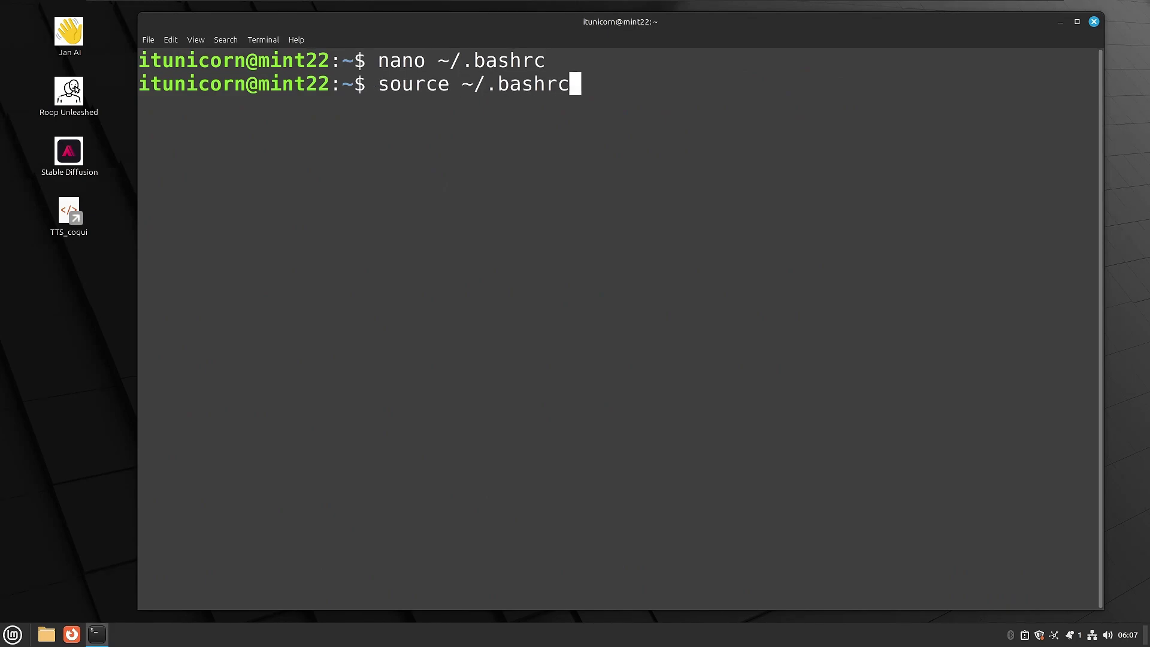
pyautogui.press('Return')
pyautogui.write('conda --help')
pyautogui.press('Return')
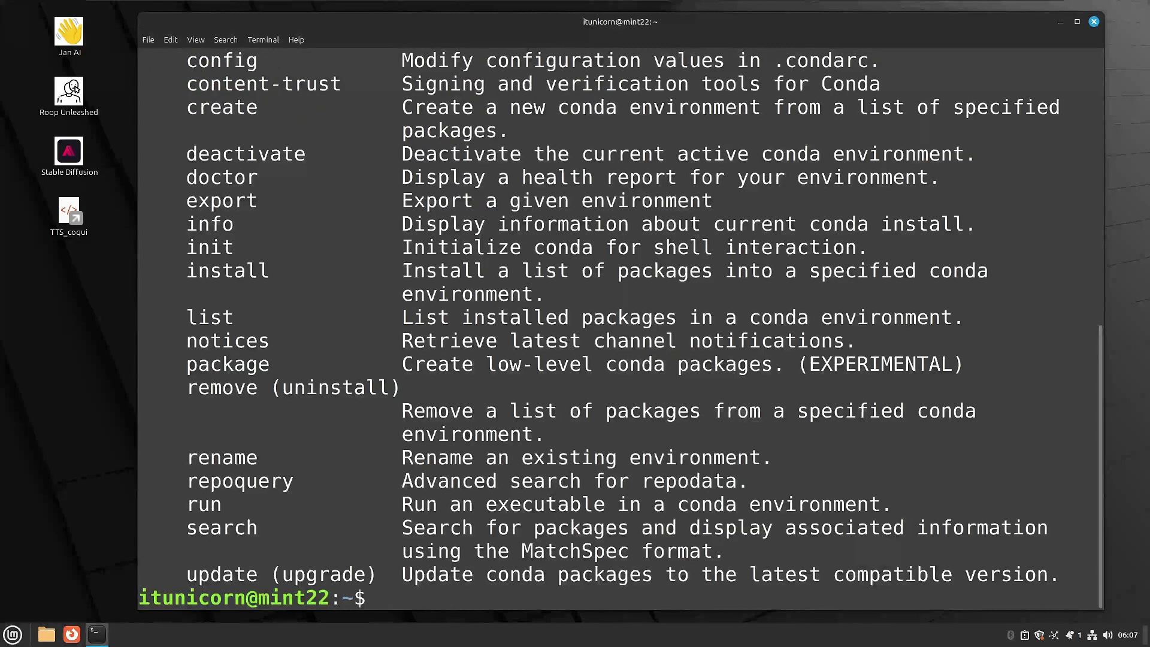
pyautogui.write('clear')
pyautogui.press('Return')
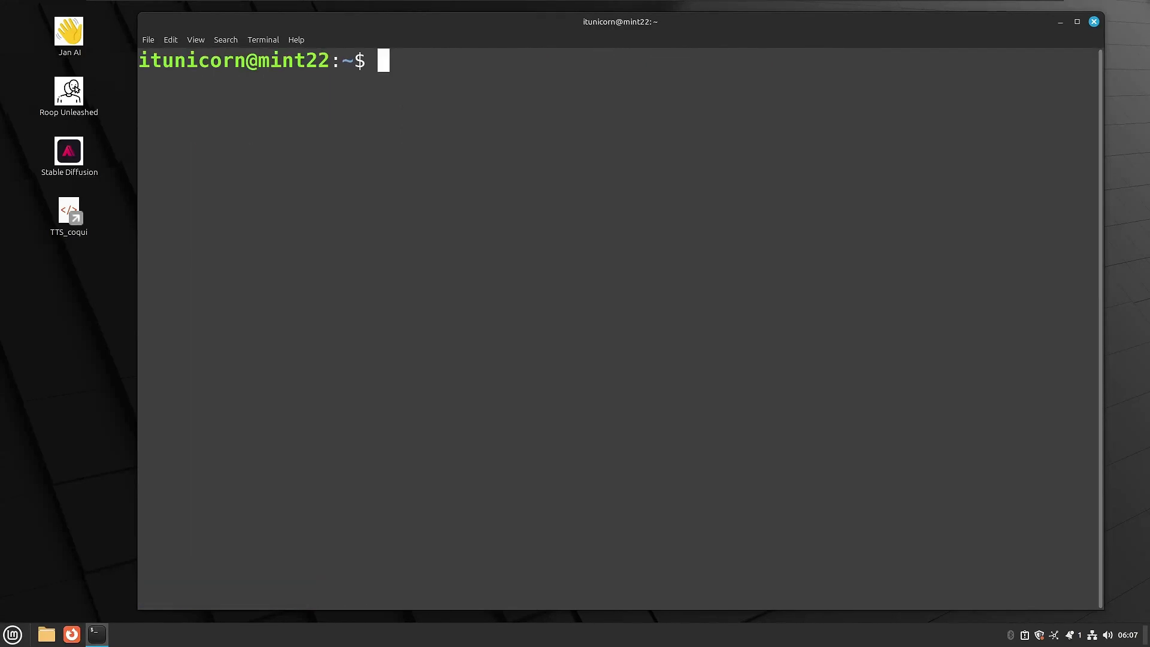
# Create the audiocraft environment with python=3.9, confirming the package installation
pyautogui.write('conda create -n ')
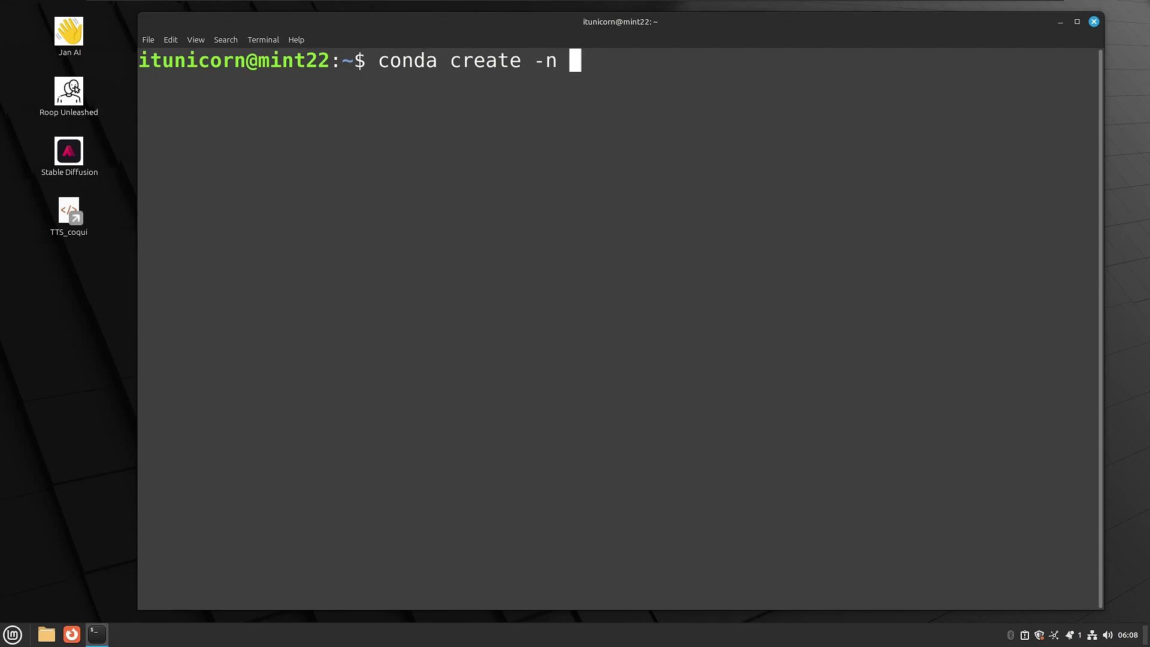
pyautogui.write('audiocra')
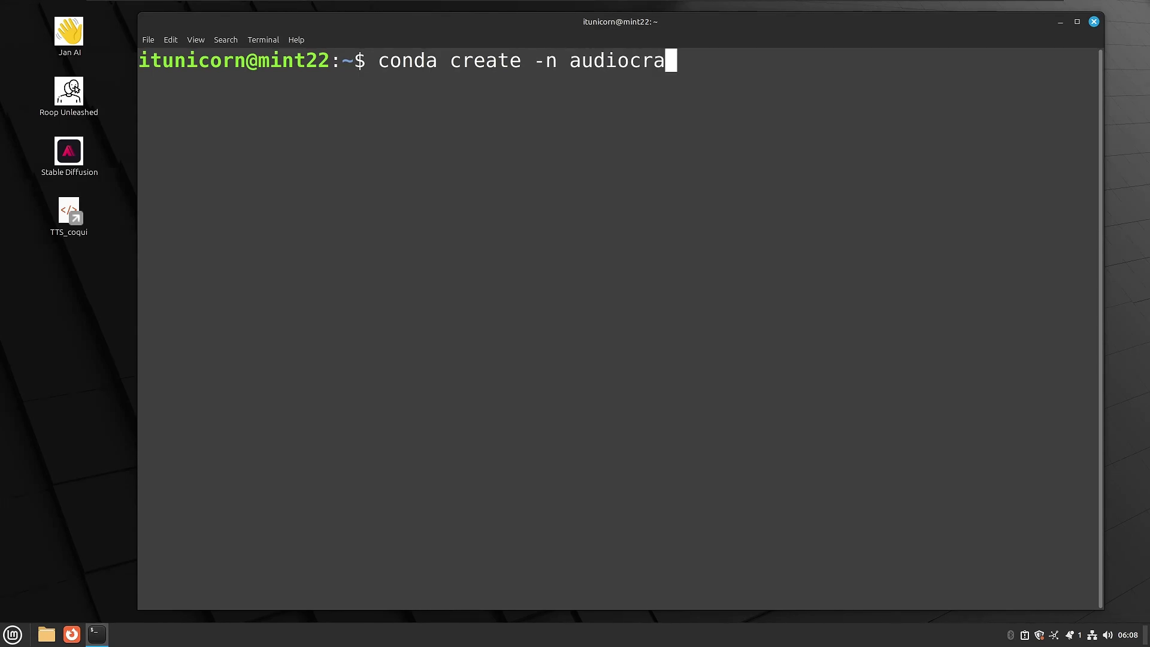
pyautogui.write('ft python=')
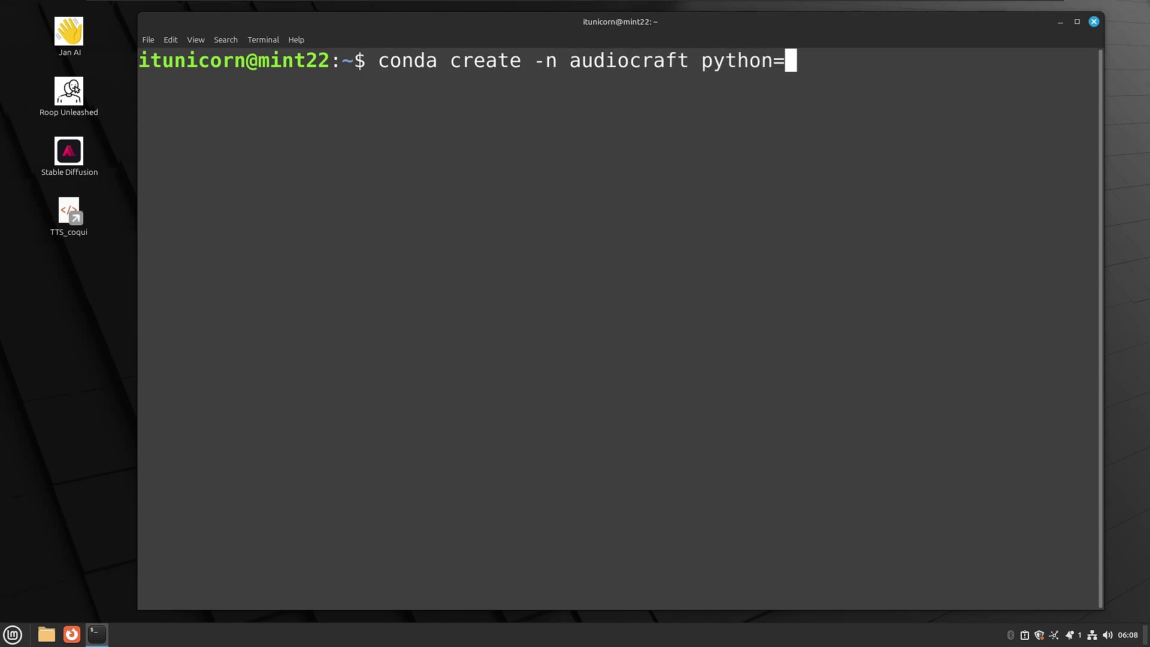
pyautogui.write('3.9')
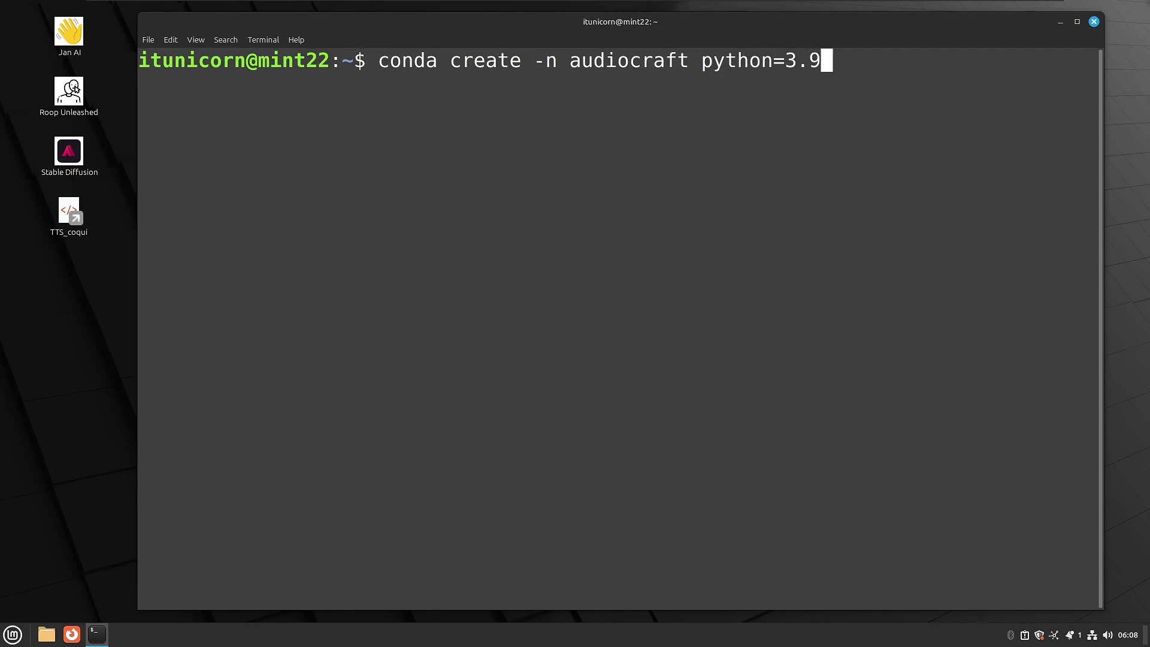
pyautogui.press('Return')
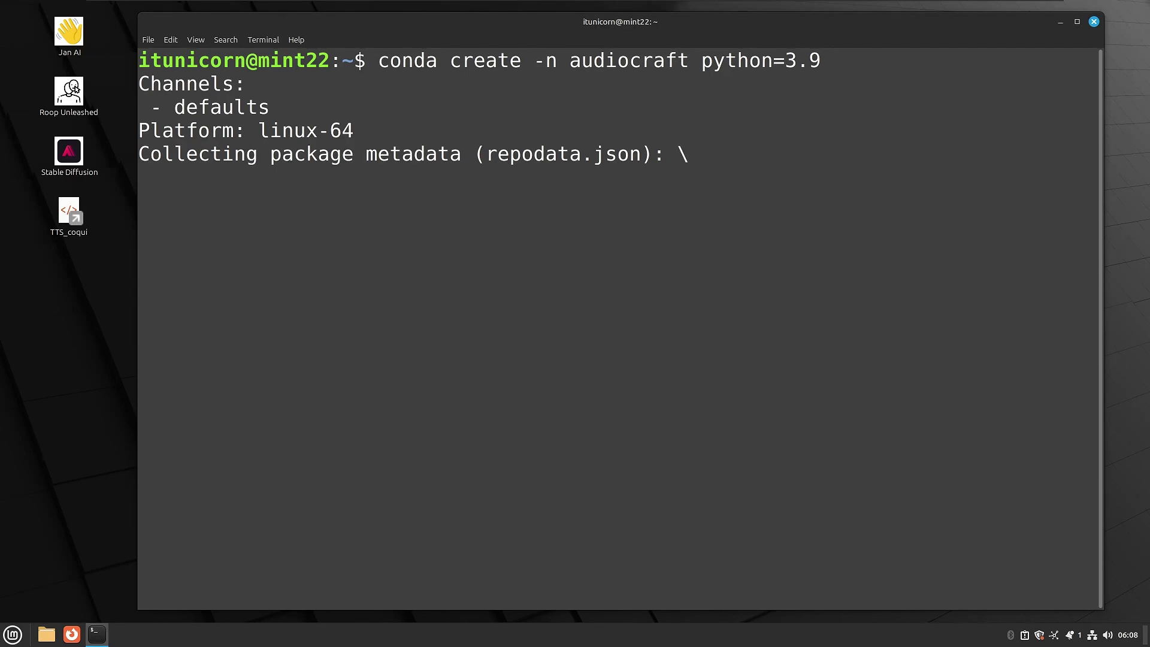
pyautogui.write('y')
pyautogui.press('Return')
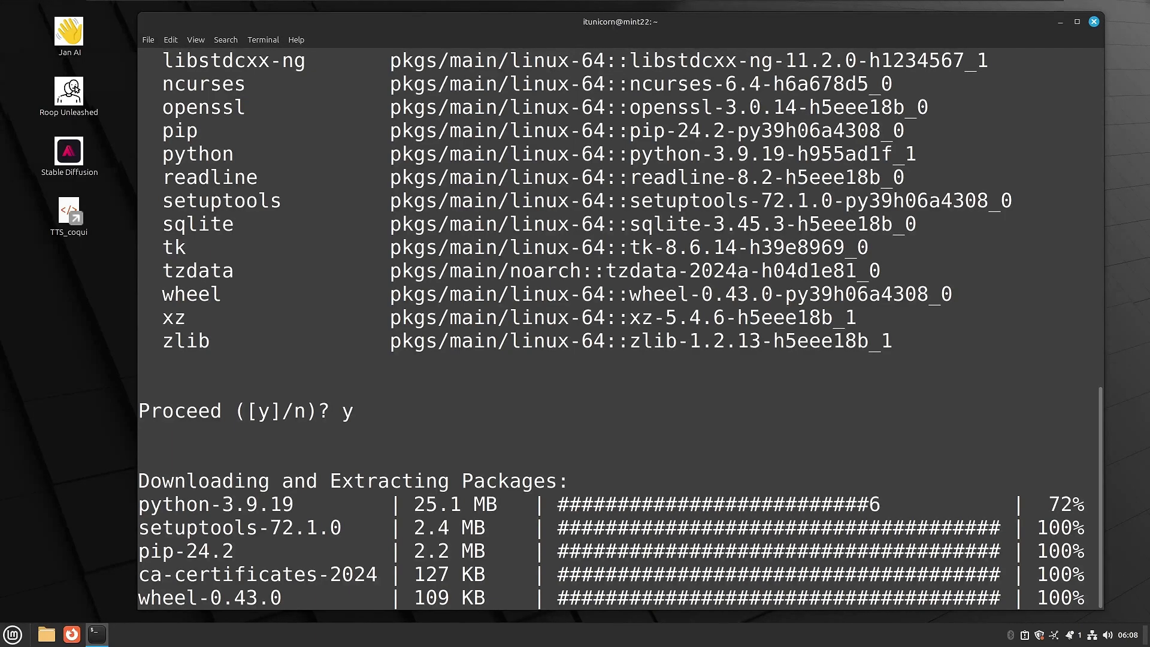
pyautogui.write('conda')
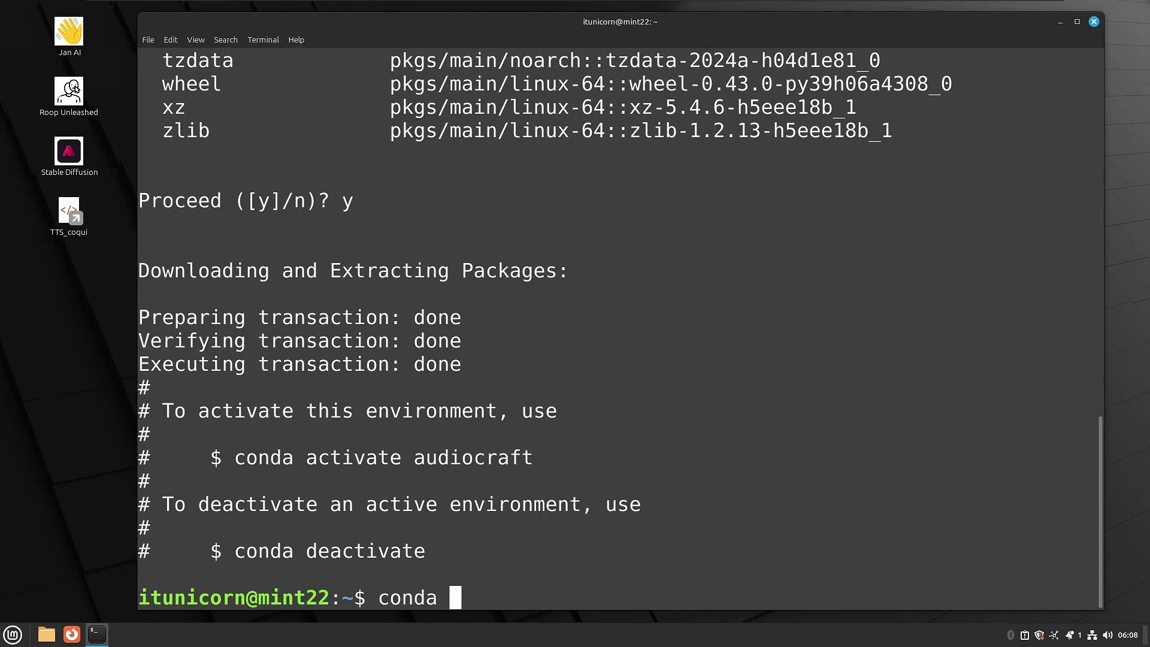
pyautogui.write(' acti')
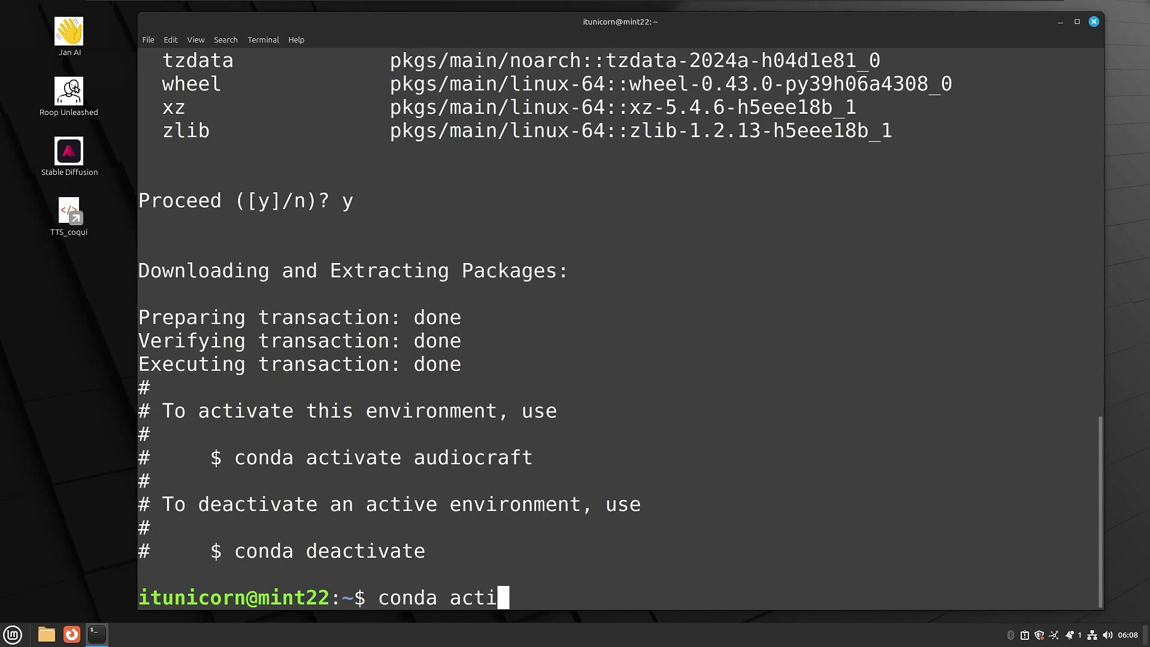
pyautogui.write('vate audiocrav')
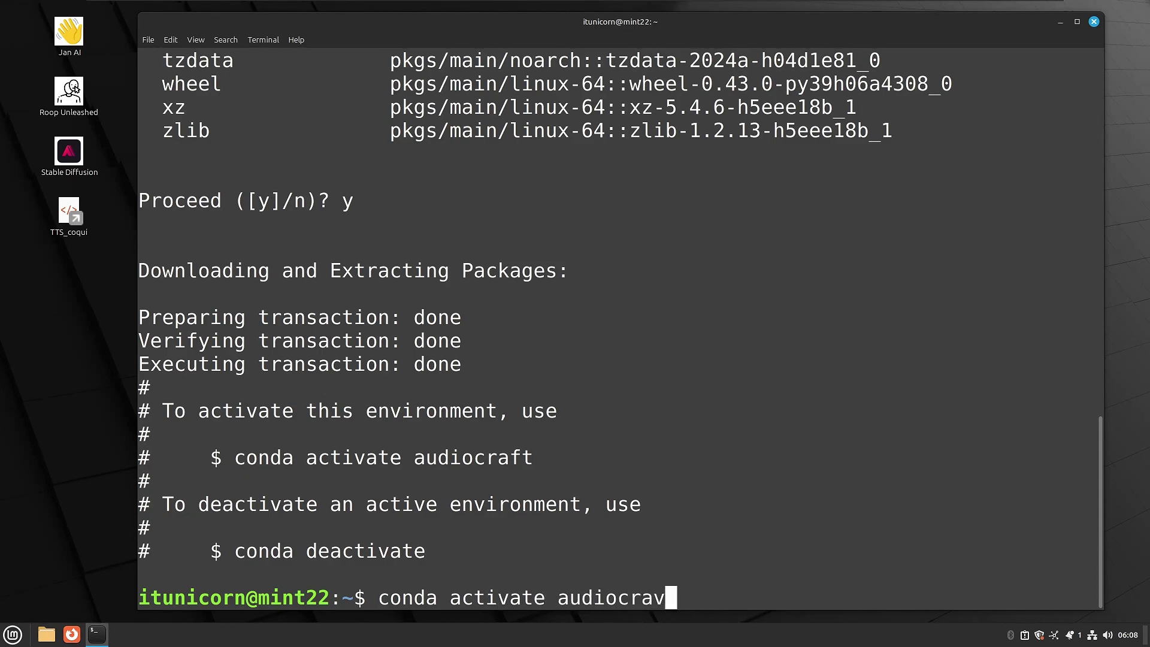
# Attempt to activate audiocraft, then run conda init so the reopened shell shows (base)
pyautogui.press('BackSpace')
pyautogui.write('ft')
pyautogui.press('Return')
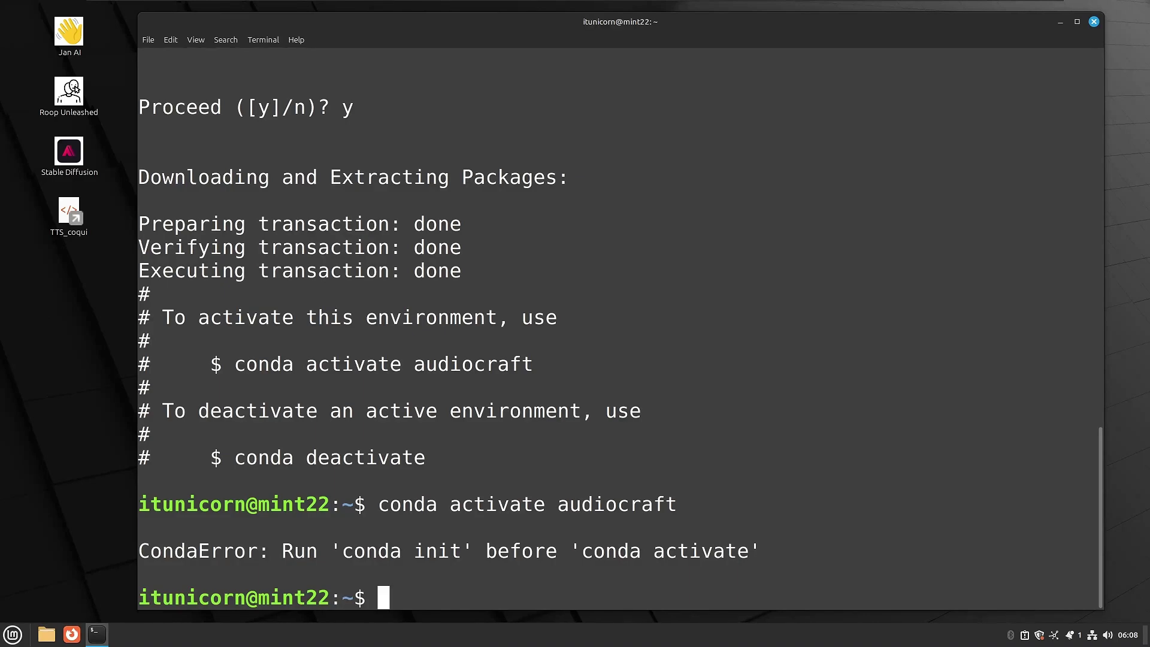
pyautogui.write('conda init')
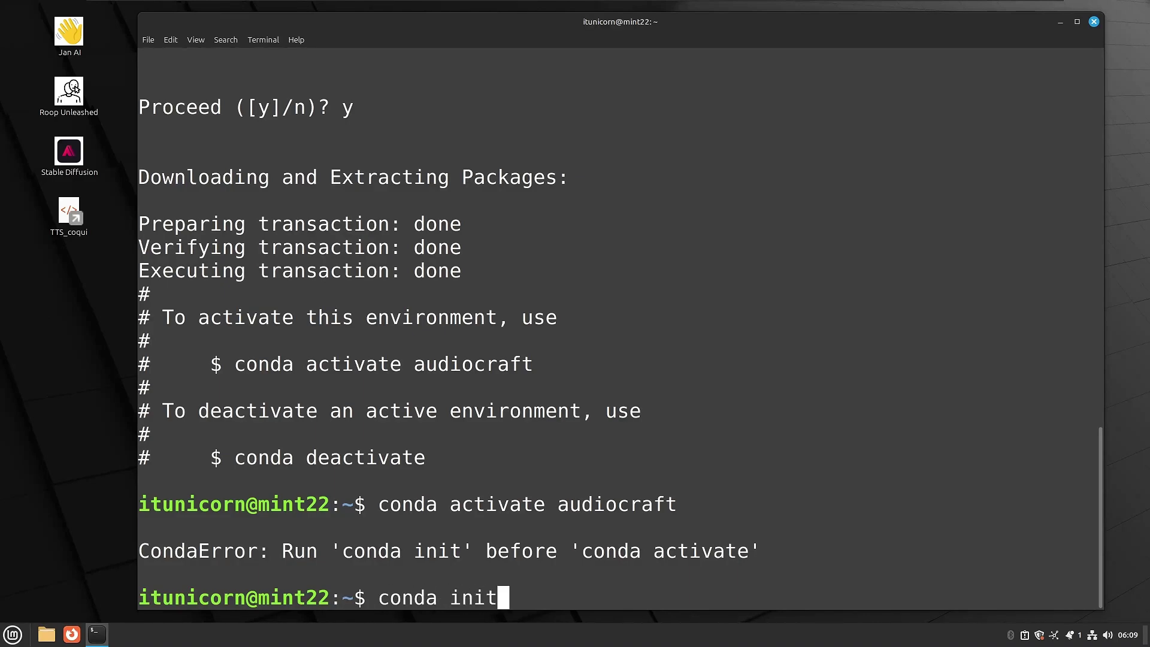
pyautogui.press('Return')
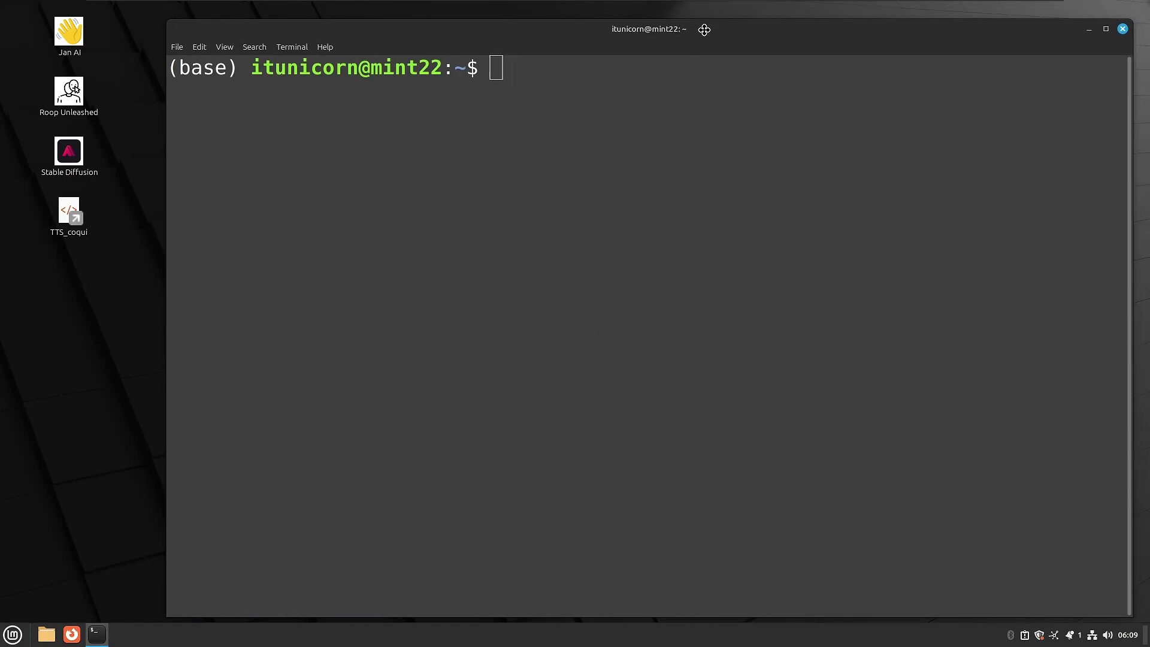
pyautogui.moveTo(704, 29); pyautogui.dragTo(674, 21)
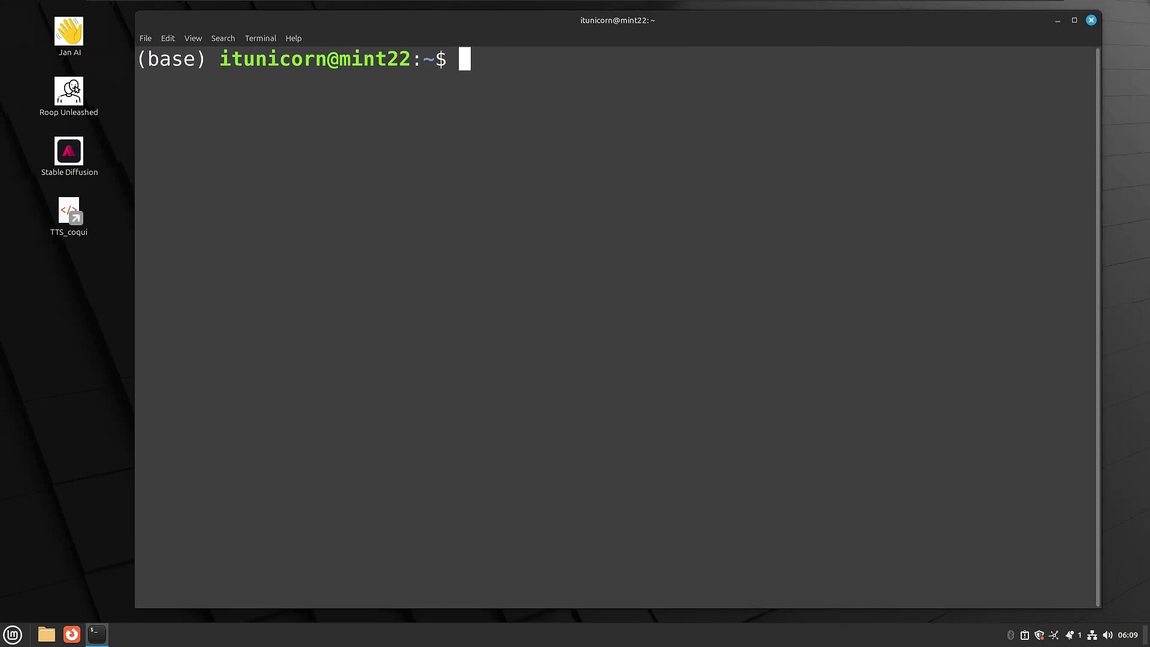
pyautogui.write('conda ')
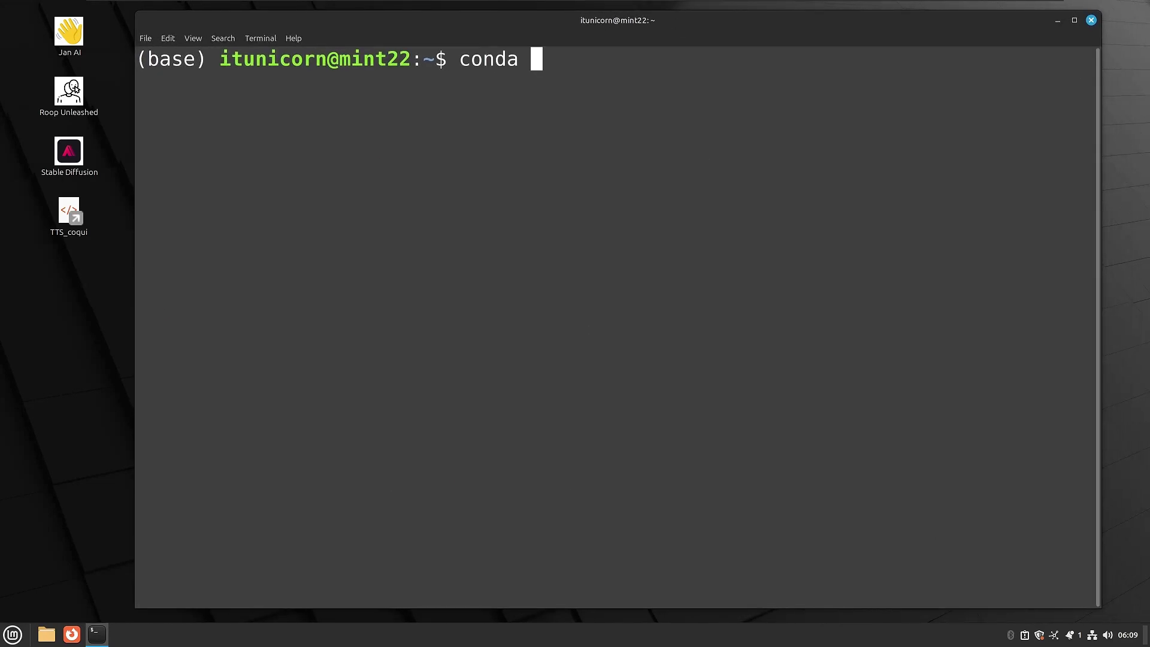
pyautogui.write('activate ')
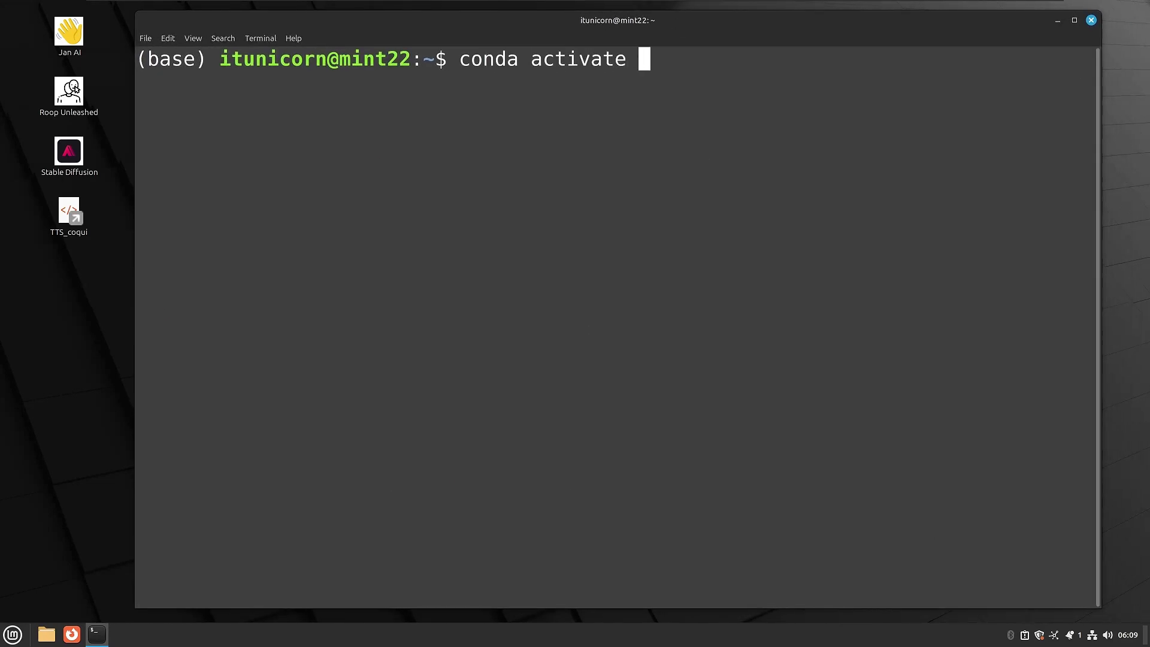
pyautogui.write('audiocraft')
# Activate the audiocraft environment, pip install ffmpeg, and change into the ai folder
pyautogui.press('Return')
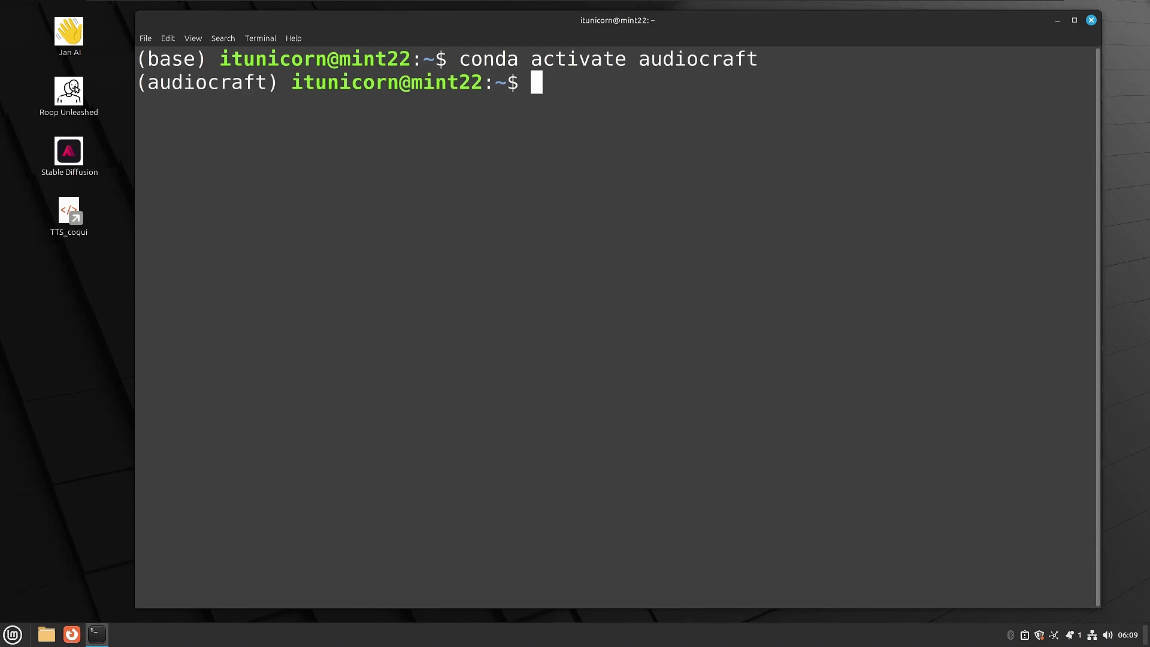
pyautogui.write('pip install ffmpeg')
pyautogui.press('Return')
pyautogui.write('cd ai')
pyautogui.press('Return')
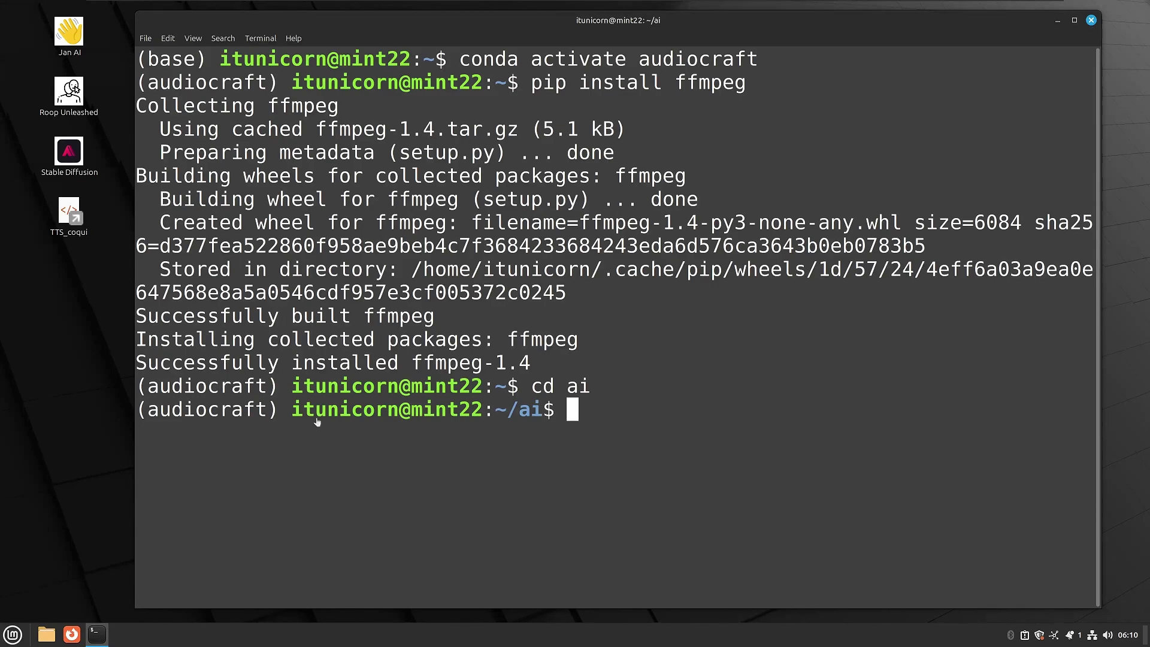
# Delete the old audiocraft folder, clone the audiocraft repository afresh, and enter it
pyautogui.write('git clone https://github.com/facebookresearch/audiocraft.git')
pyautogui.press('Return')
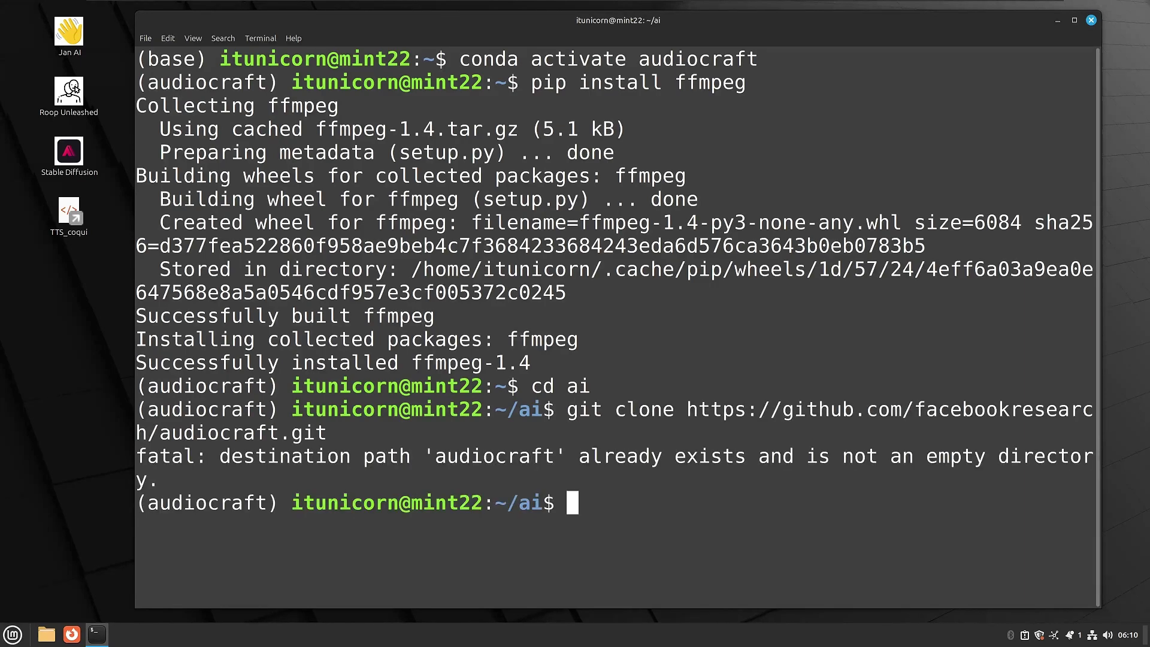
pyautogui.write('rm -rf audiocraft')
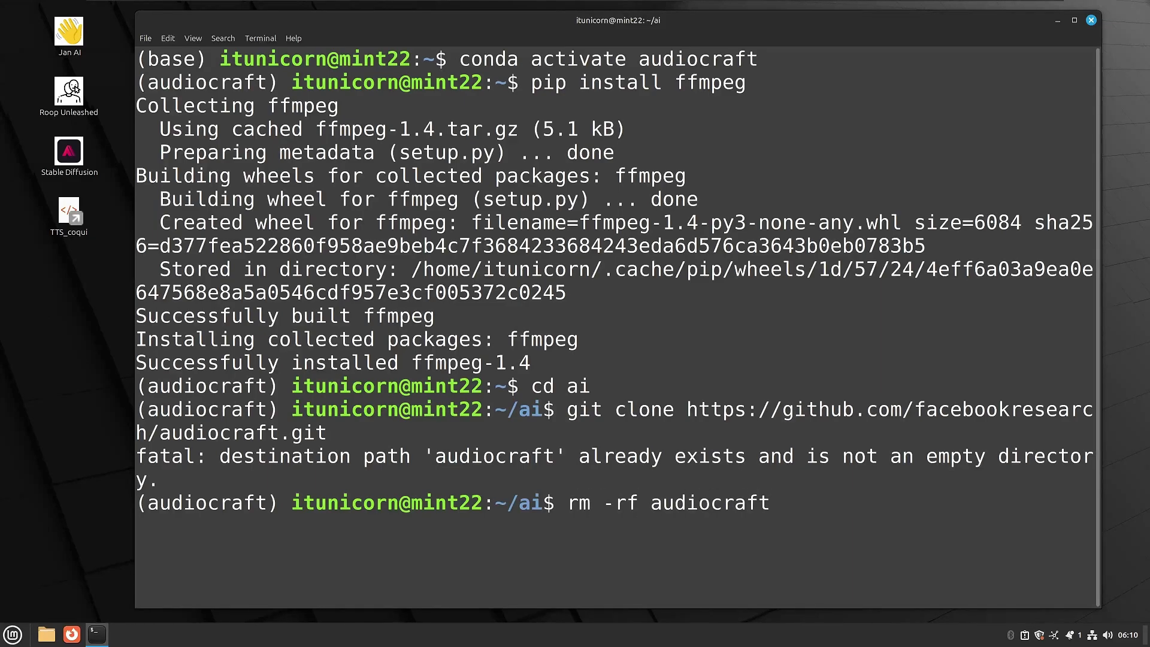
pyautogui.press('Return')
pyautogui.press('Up')
pyautogui.press('Up')
pyautogui.press('Return')
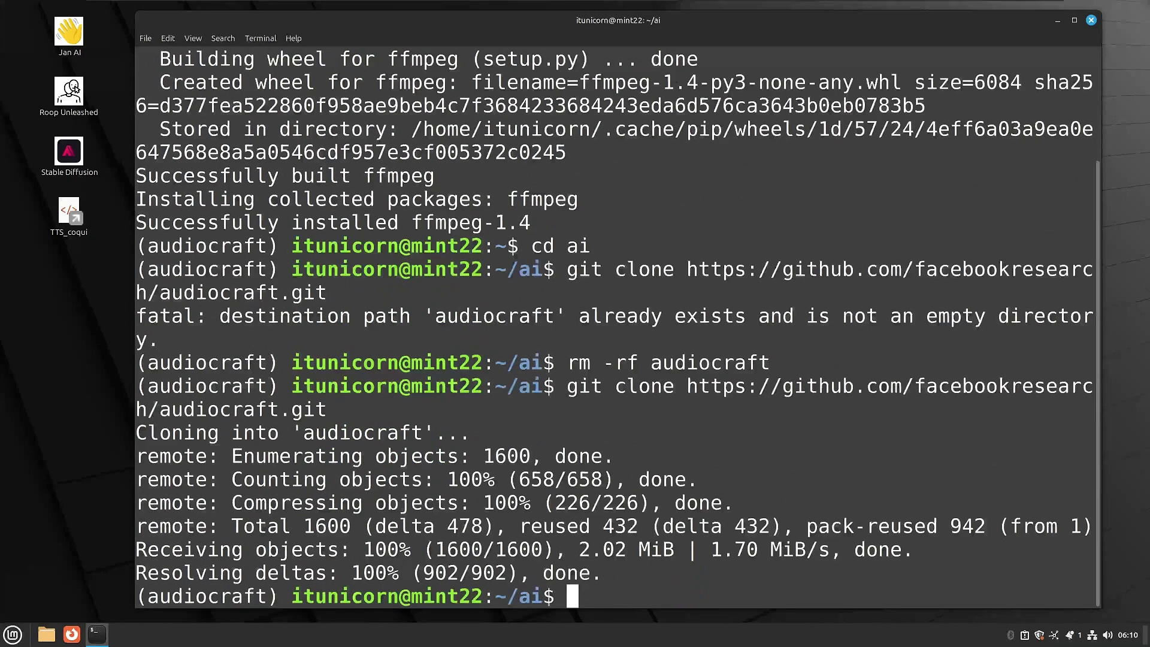
pyautogui.write('cd audi')
pyautogui.press('Tab')
pyautogui.press('Return')
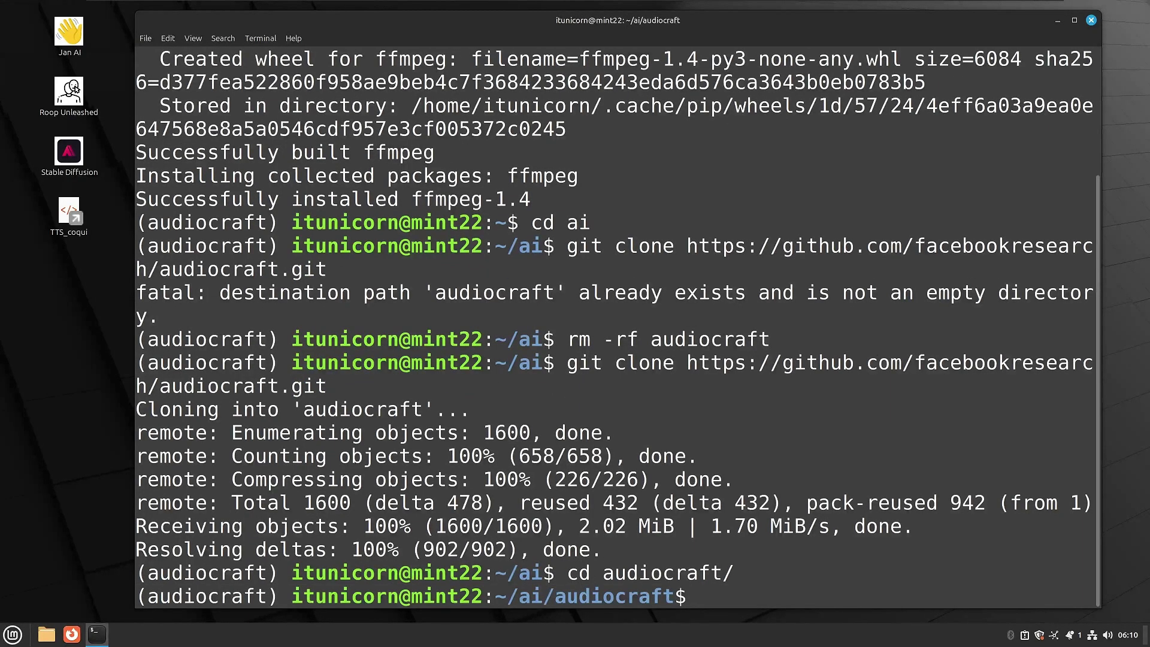
# List the audiocraft folder and install requirements.txt with python -m pip install -r
pyautogui.write('pyth')
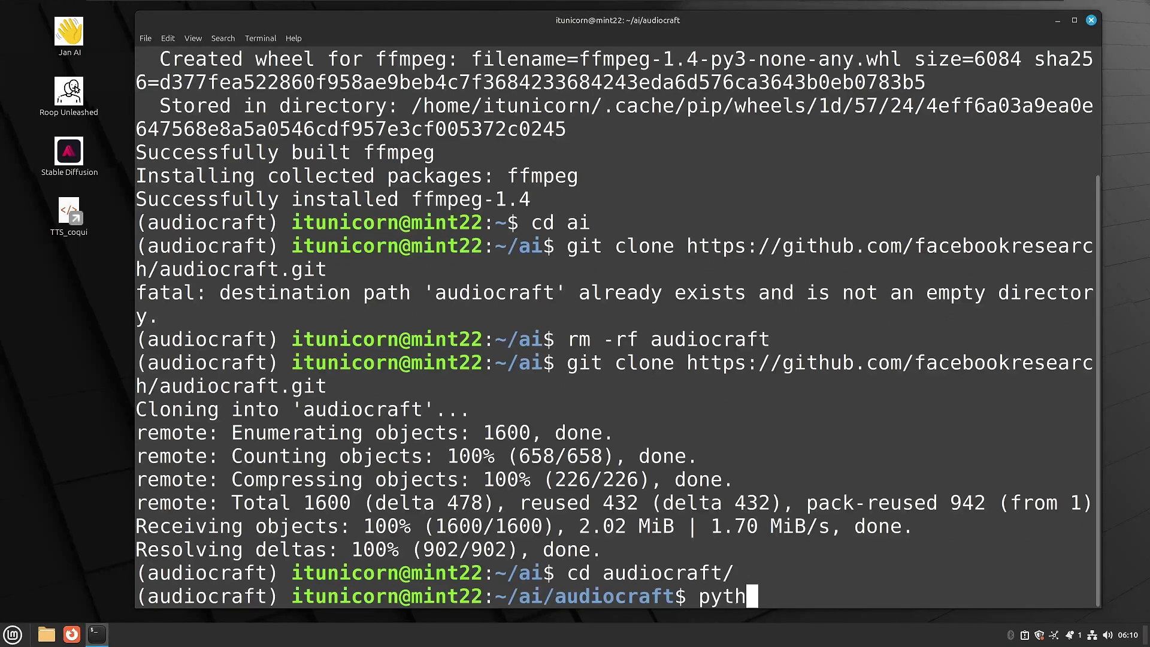
pyautogui.write('on')
pyautogui.press('BackSpace')
pyautogui.press('BackSpace')
pyautogui.press('BackSpace')
pyautogui.press('BackSpace')
pyautogui.press('BackSpace')
pyautogui.press('BackSpace')
pyautogui.write('ls')
pyautogui.press('Return')
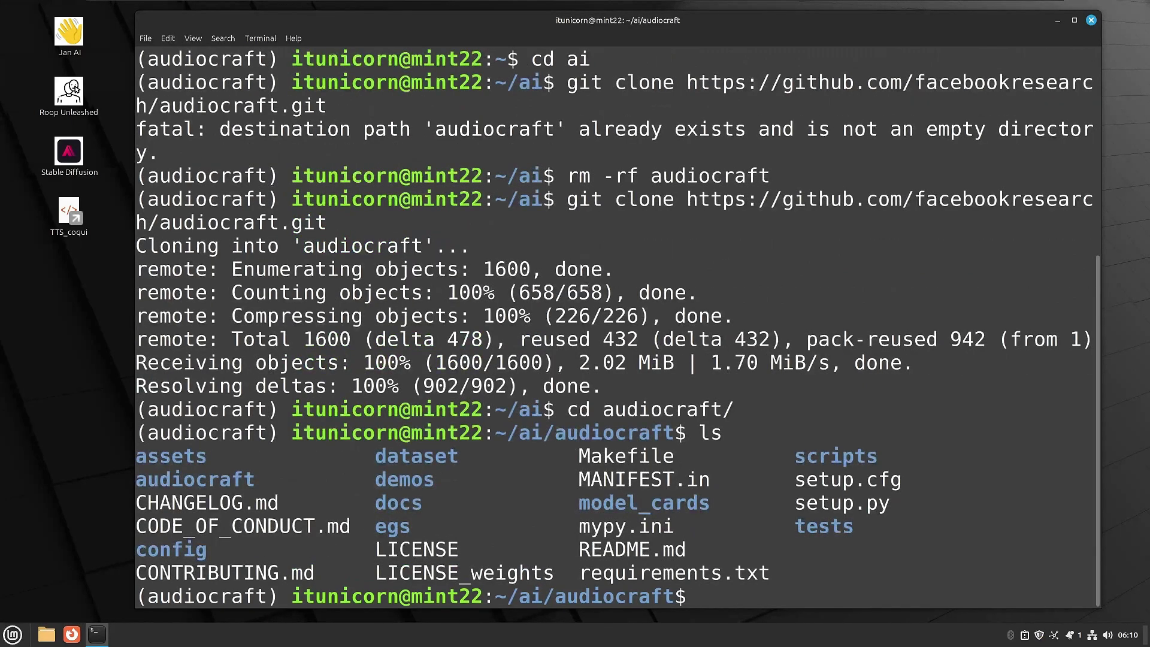
pyautogui.write('python -')
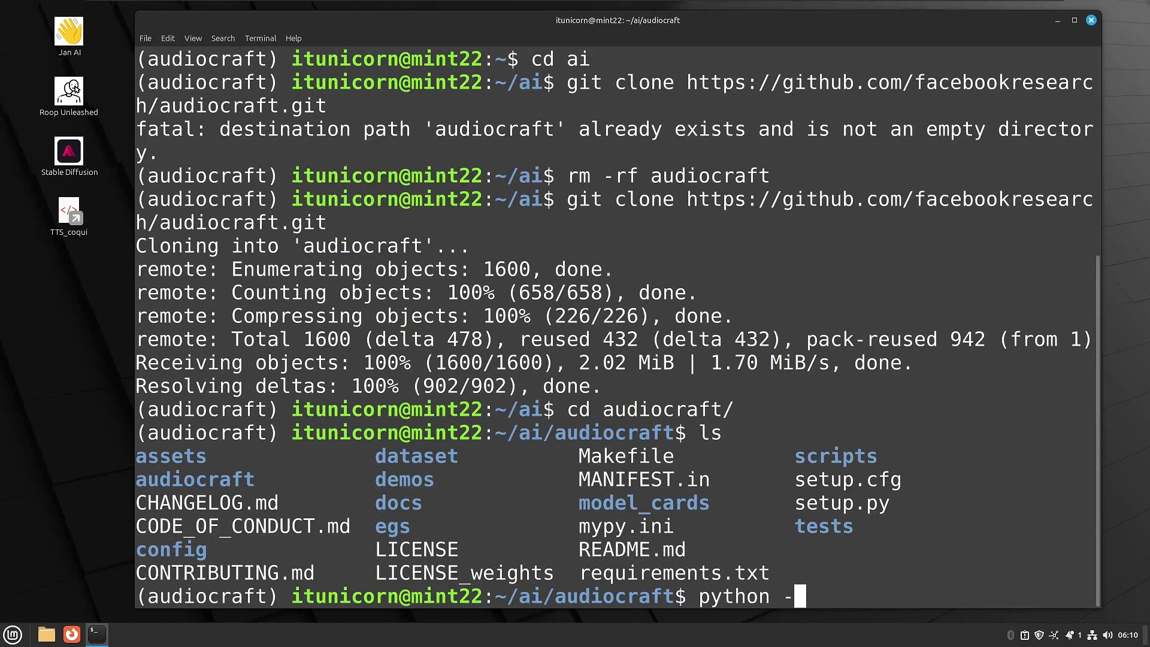
pyautogui.write('m pip inat')
pyautogui.press('BackSpace')
pyautogui.press('BackSpace')
pyautogui.write('stall -r req')
pyautogui.press('Tab')
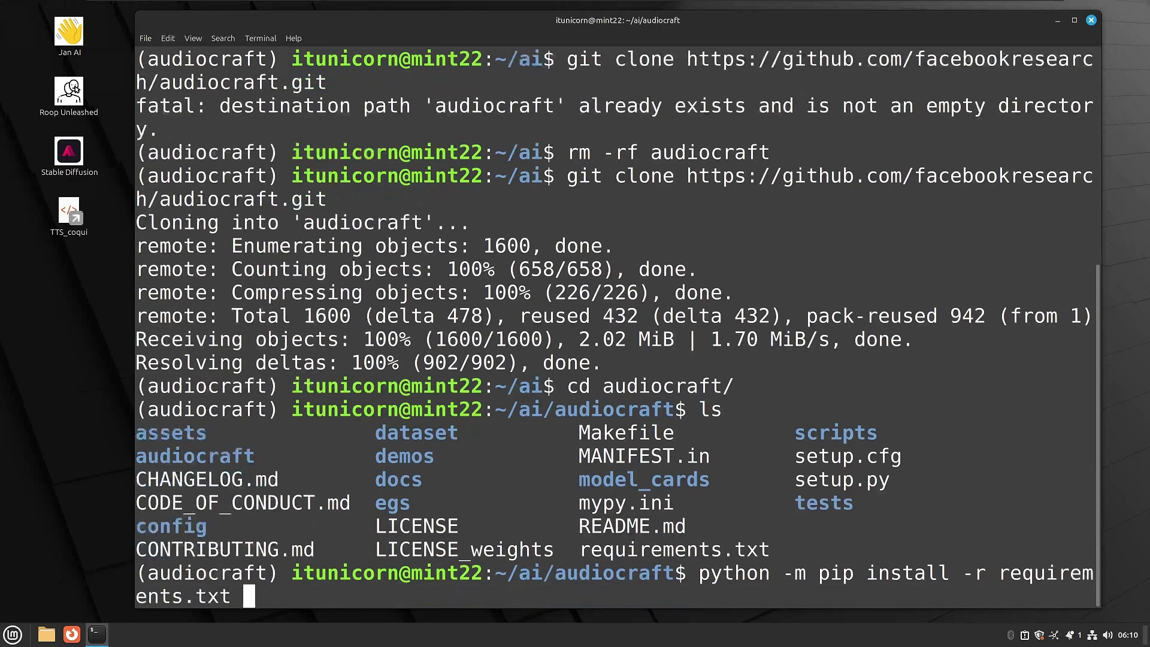
pyautogui.press('Return')
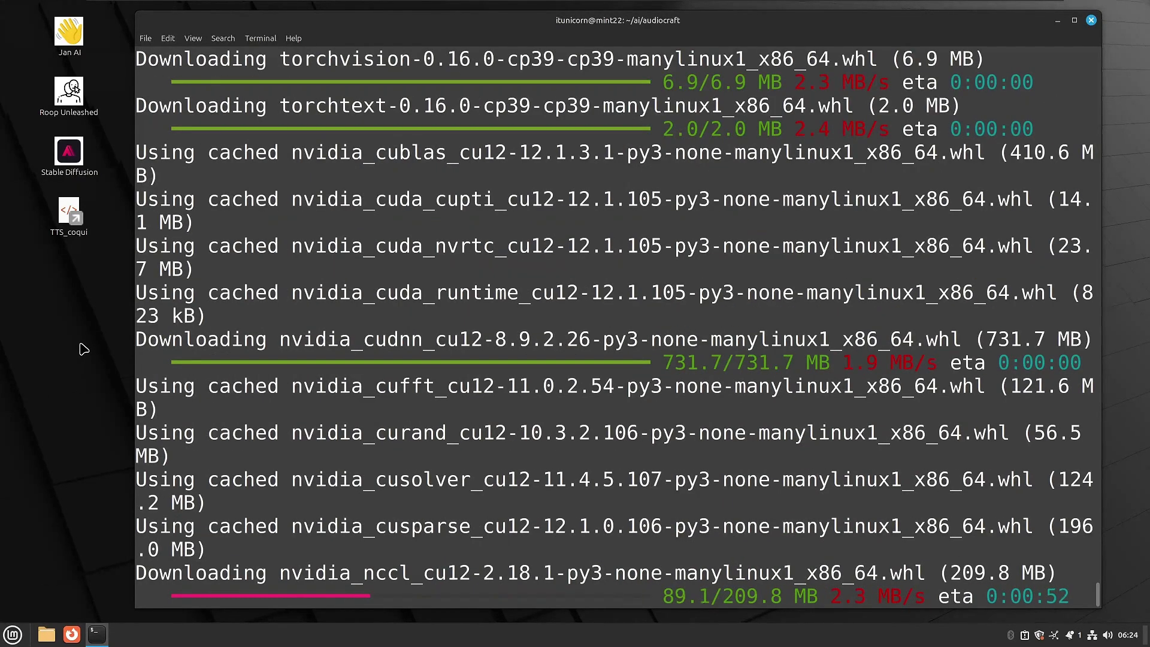
# Launch the MusicGen demo with python -m demos.musicgen_app
pyautogui.write('python -m pip install -r requi')
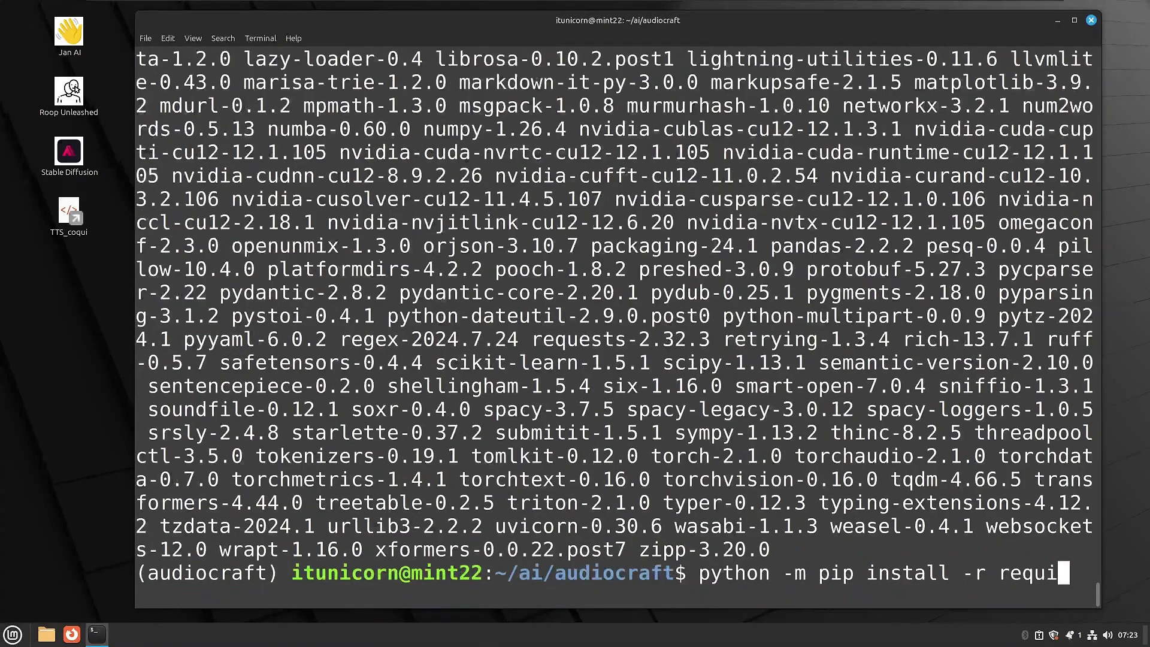
pyautogui.hotkey('ctrl', 'w')
pyautogui.hotkey('ctrl', 'w')
pyautogui.hotkey('ctrl', 'w')
pyautogui.hotkey('ctrl', 'w')
pyautogui.hotkey('ctrl', 'w')
pyautogui.hotkey('ctrl', 'w')
pyautogui.write('python -m demos.musicgen_app')
pyautogui.press('Return')
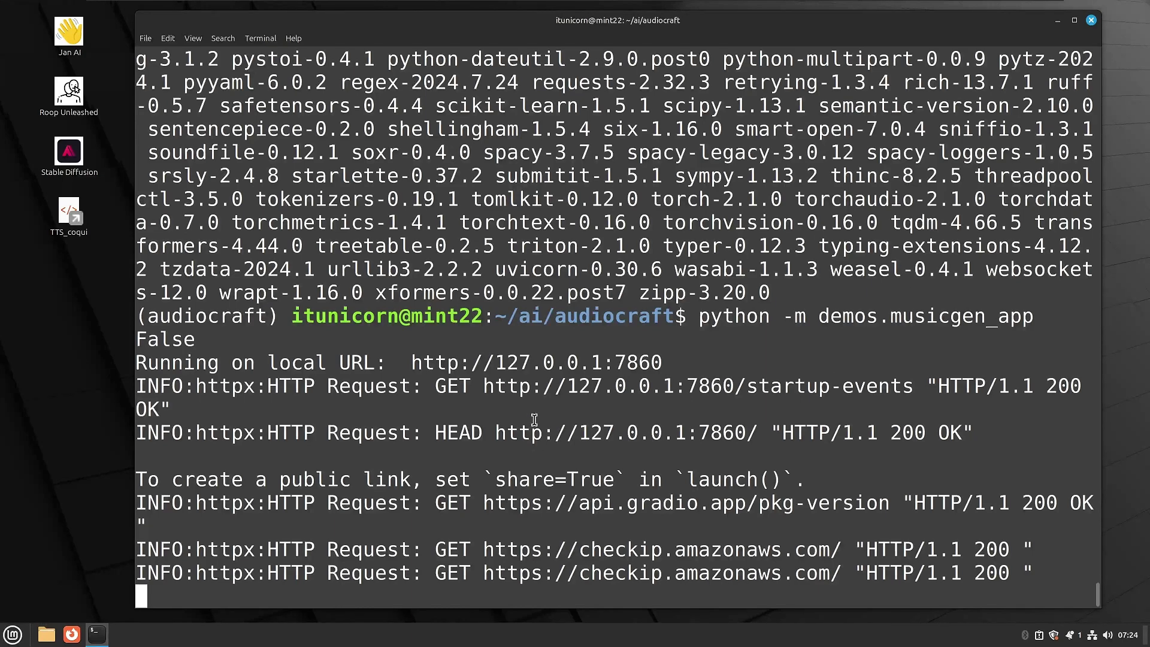
# Open the local MusicGen page and enter the prompt 'a blue grass banjo song'
pyautogui.keyDown('ctrl'); pyautogui.click(536, 363); pyautogui.keyUp('ctrl')
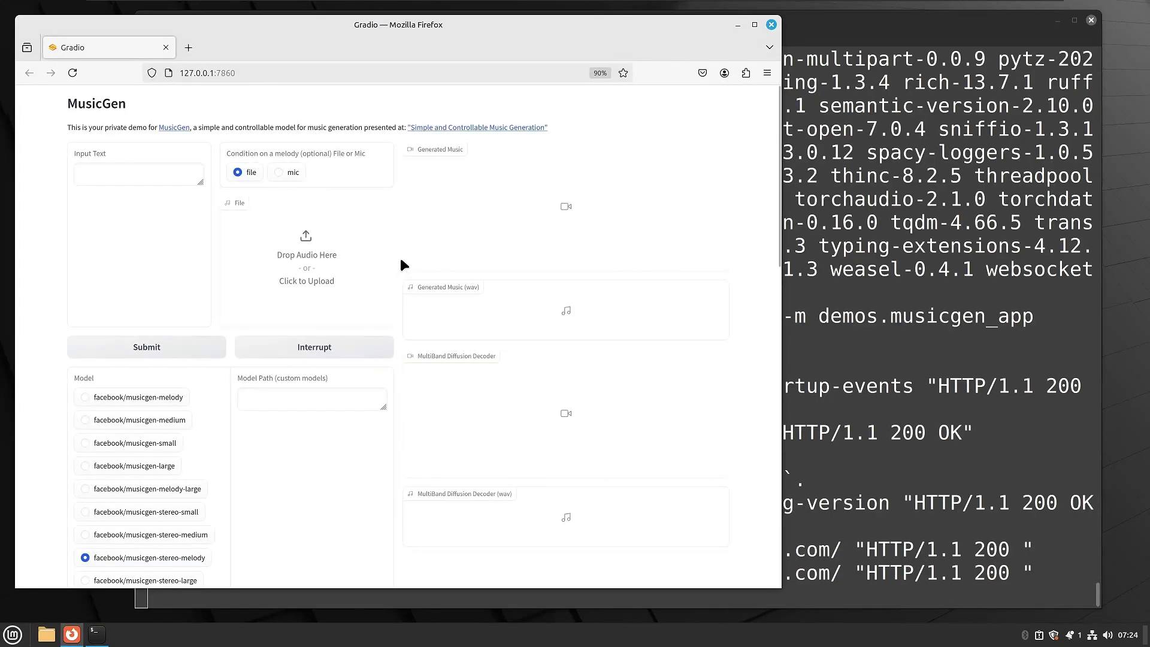
pyautogui.click(101, 178)
pyautogui.write('a')
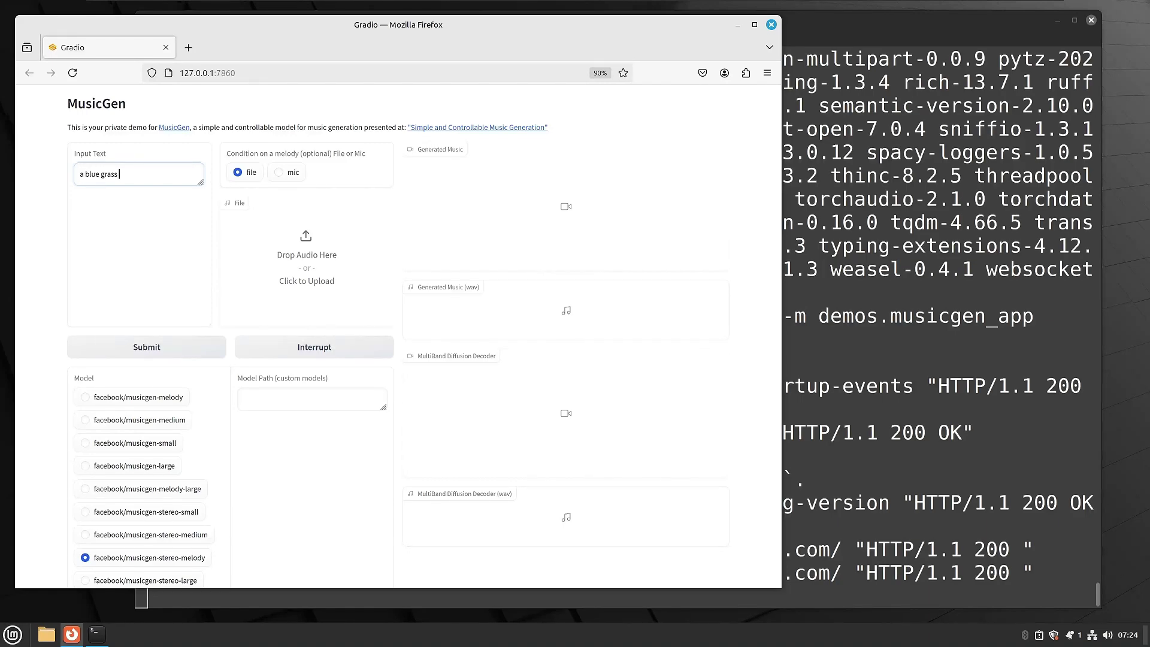
pyautogui.write('blue grass bank')
pyautogui.press('BackSpace')
pyautogui.write('jo song')
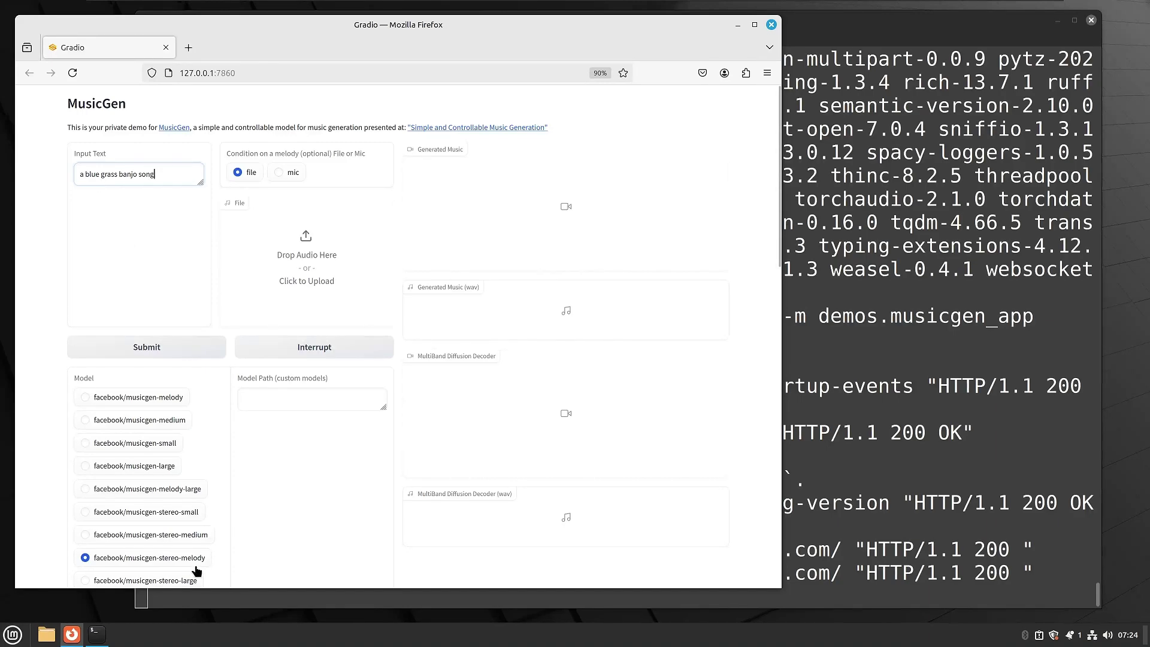
# Select facebook/musicgen-small as the model, switching away from musicgen-stereo-small
pyautogui.scroll(-2, 212, 516)
pyautogui.scroll(-12, 213, 516)
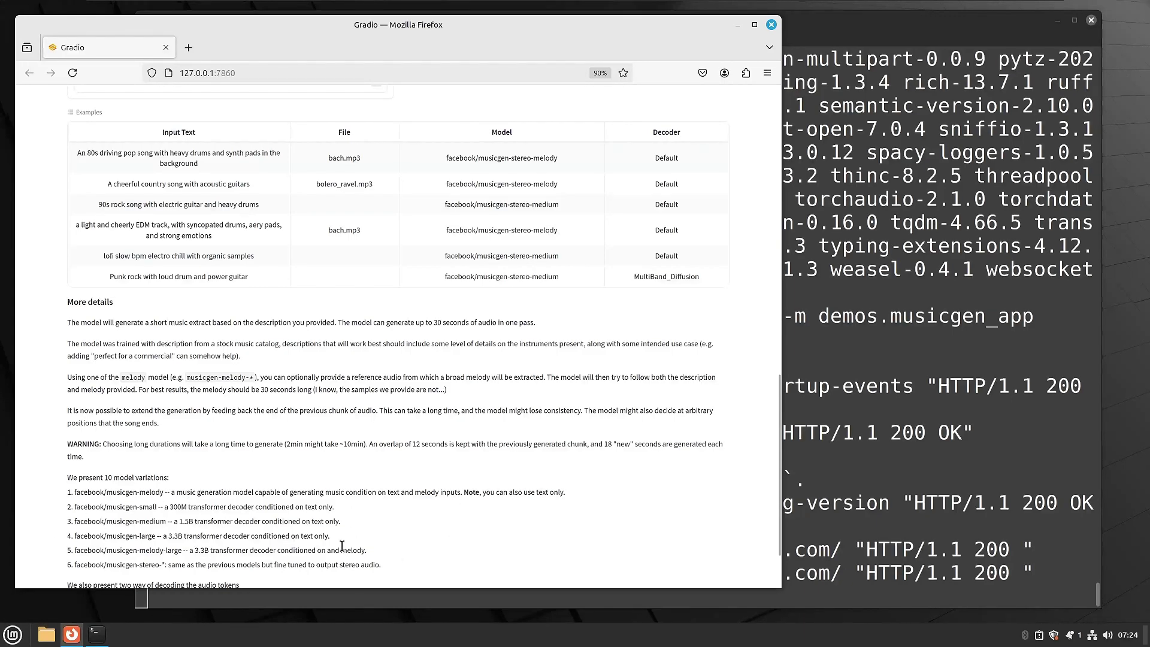
pyautogui.scroll(10, 342, 546)
pyautogui.scroll(1, 195, 319)
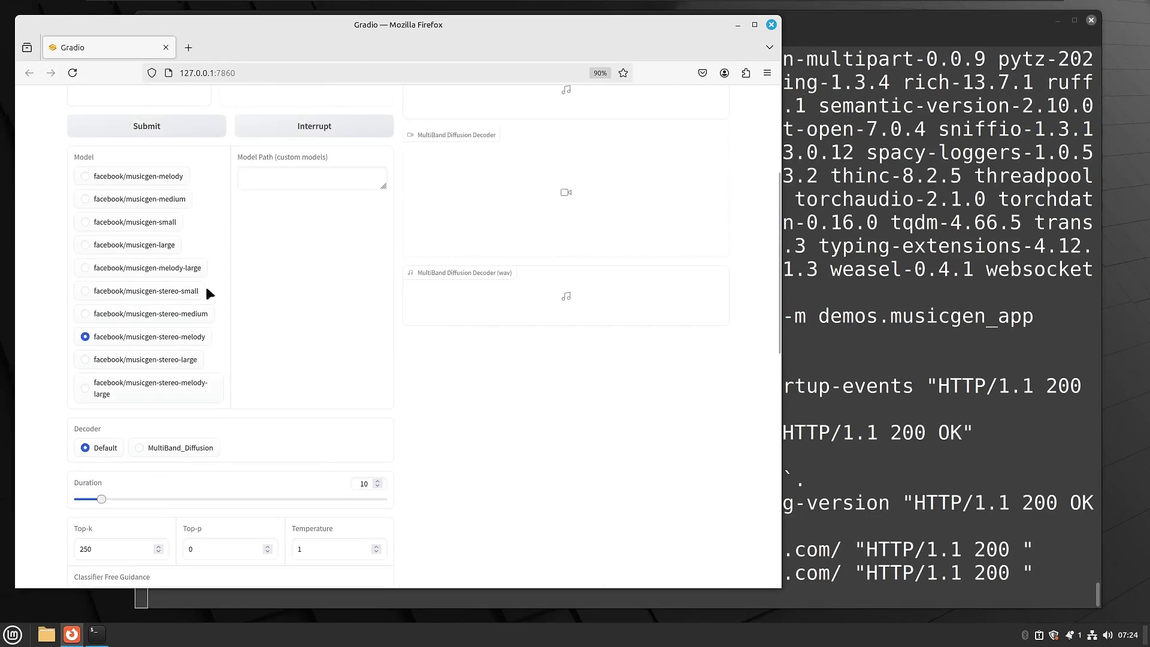
pyautogui.click(177, 295)
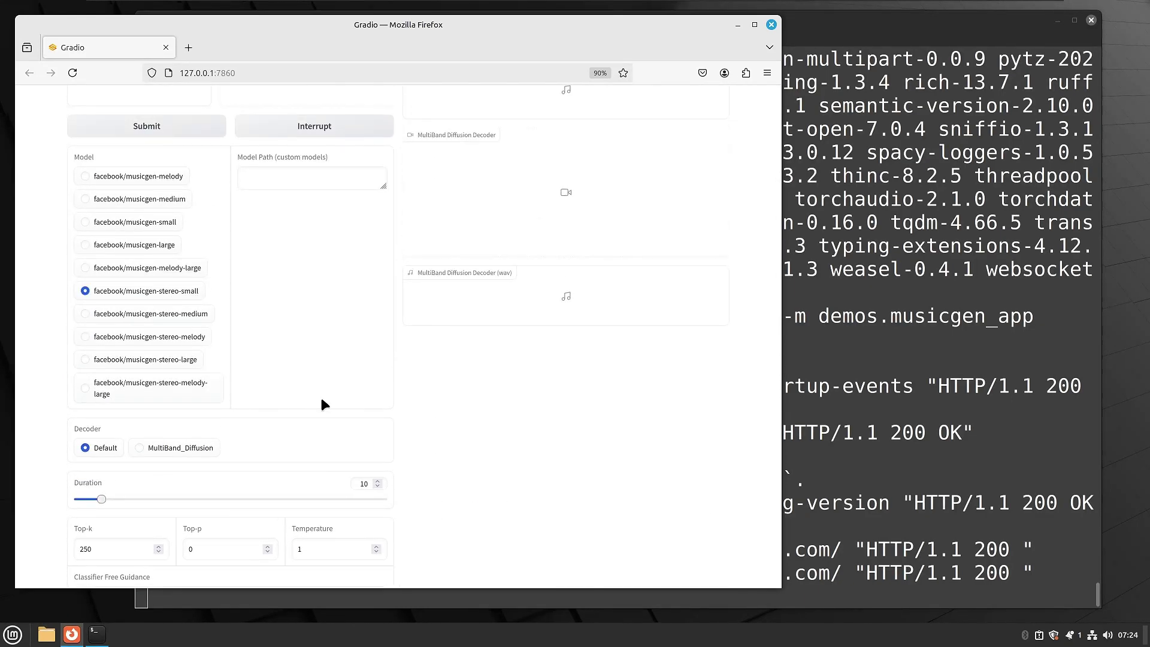
pyautogui.scroll(-10, 324, 404)
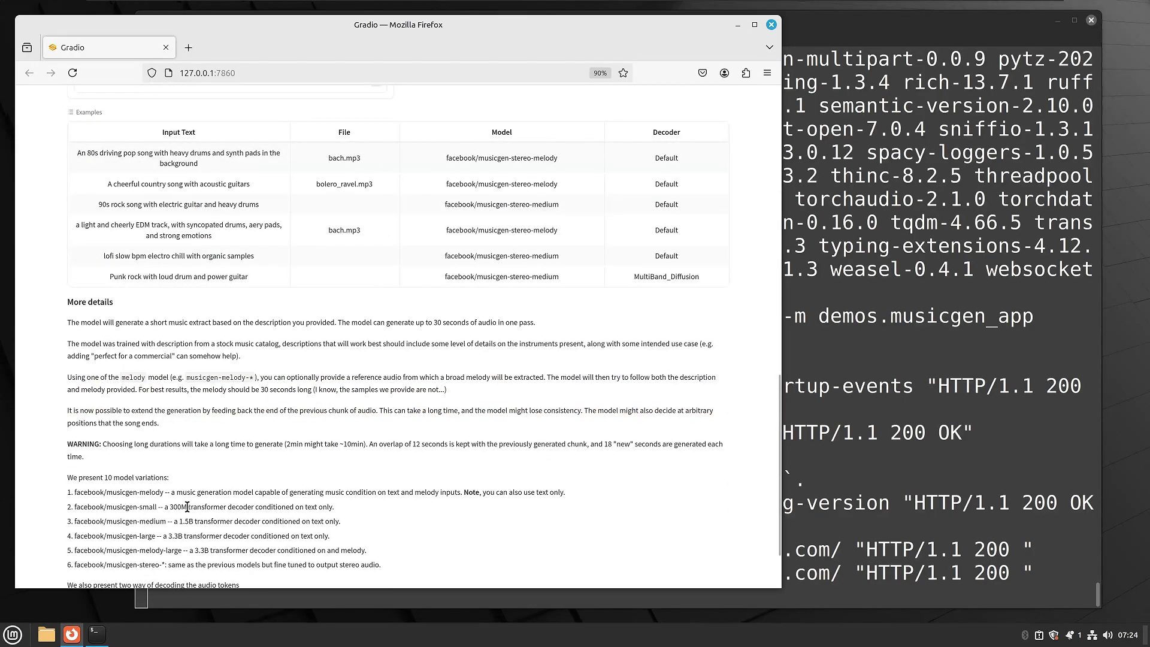
pyautogui.scroll(10, 193, 507)
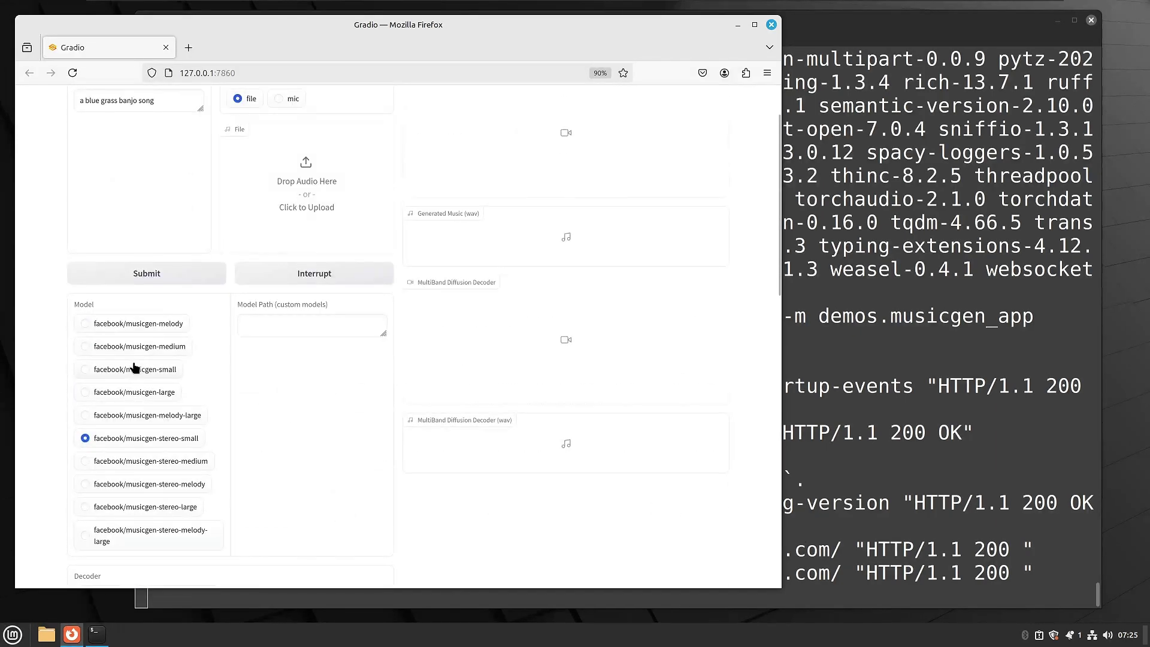
pyautogui.click(150, 370)
pyautogui.scroll(2, 264, 394)
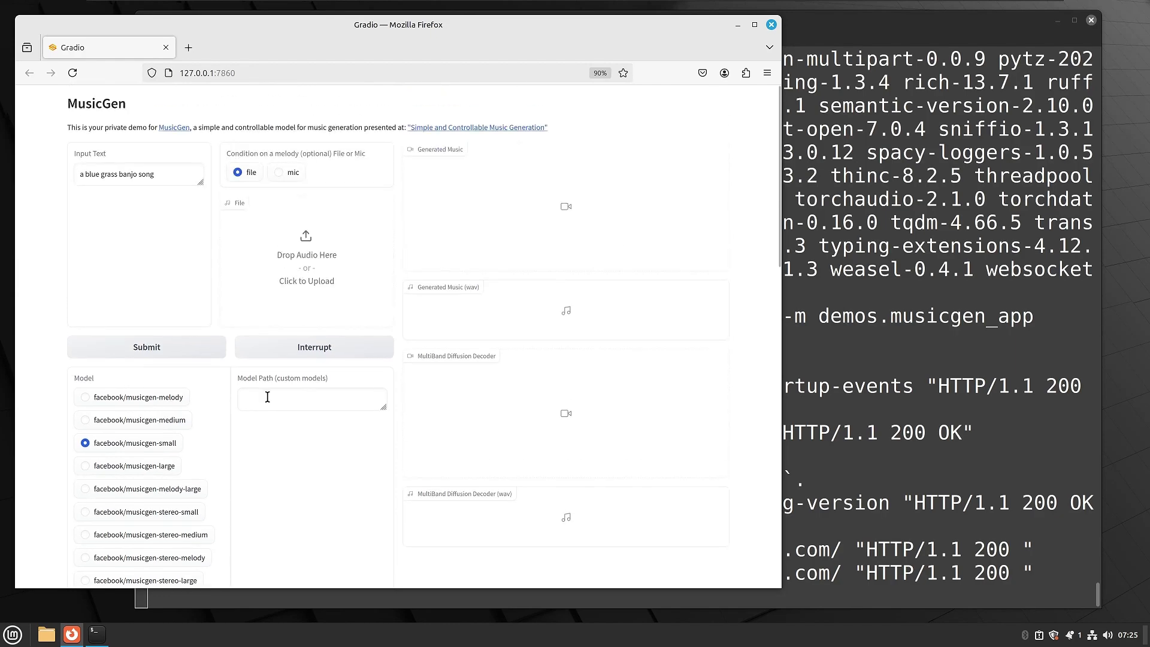
# Submit the banjo prompt and watch the model load in the terminal
pyautogui.click(124, 349)
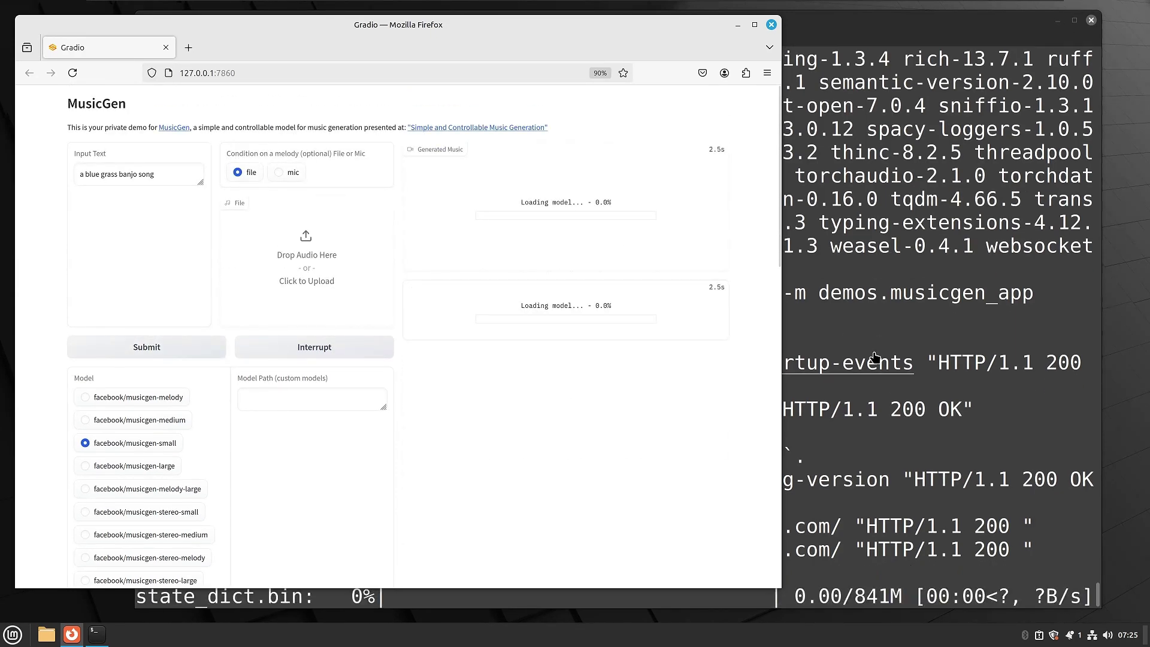
pyautogui.click(886, 39)
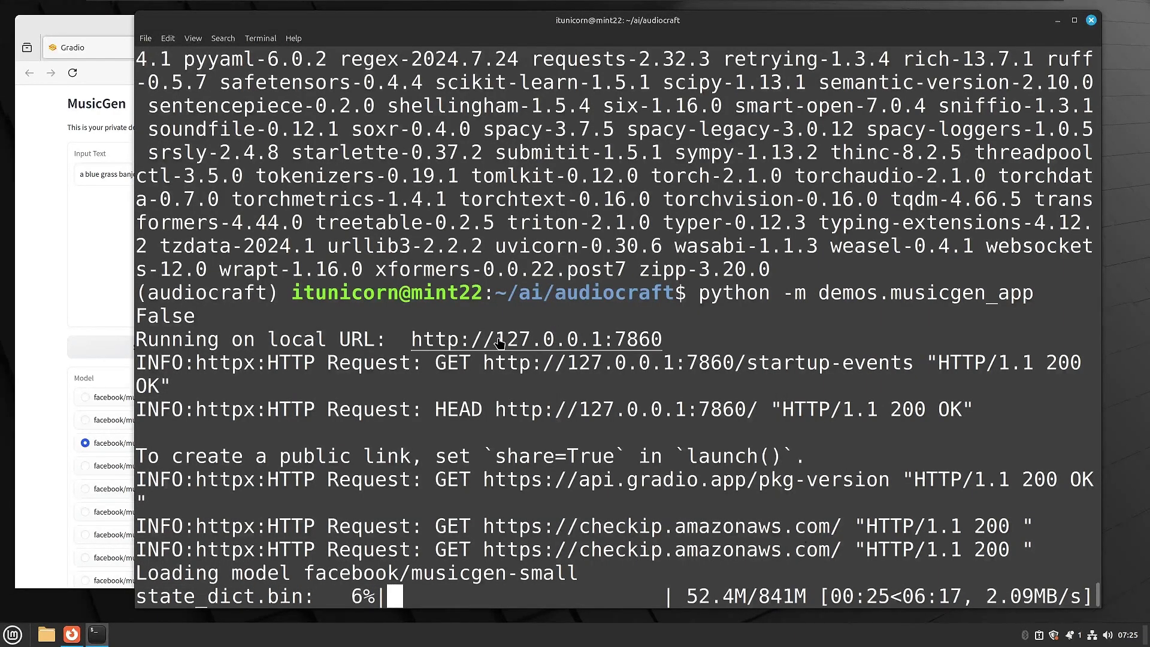
pyautogui.moveTo(765, 25); pyautogui.dragTo(768, 26)
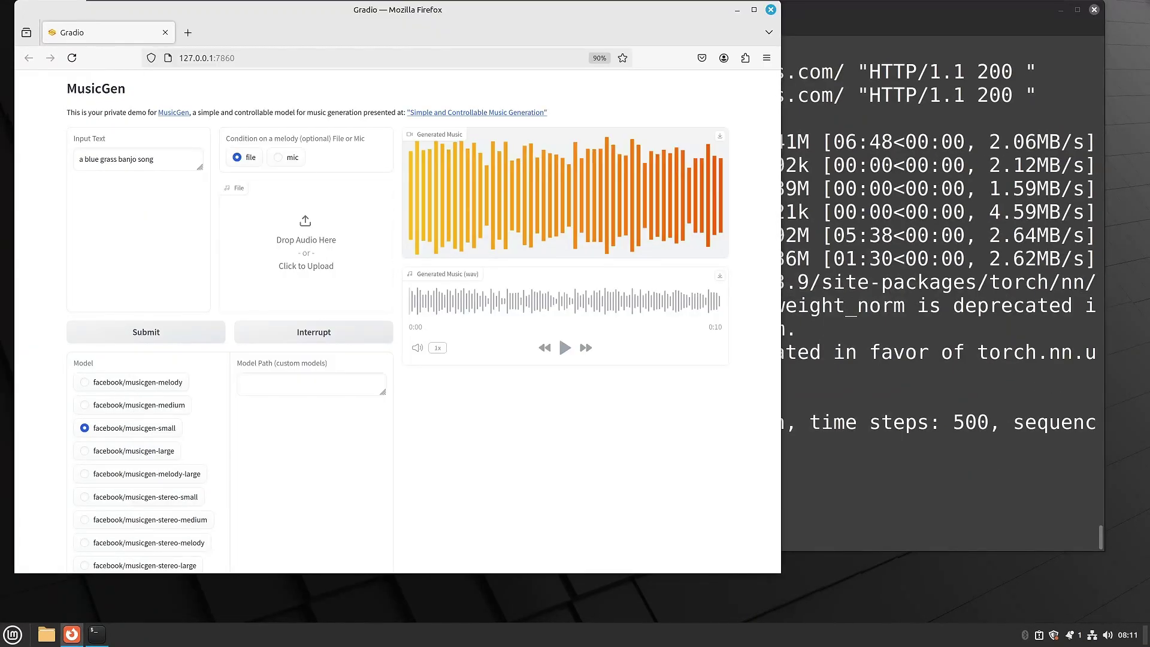
# Play the generated banjo clip, then stop the MusicGen server with Ctrl+C
pyautogui.click(564, 347)
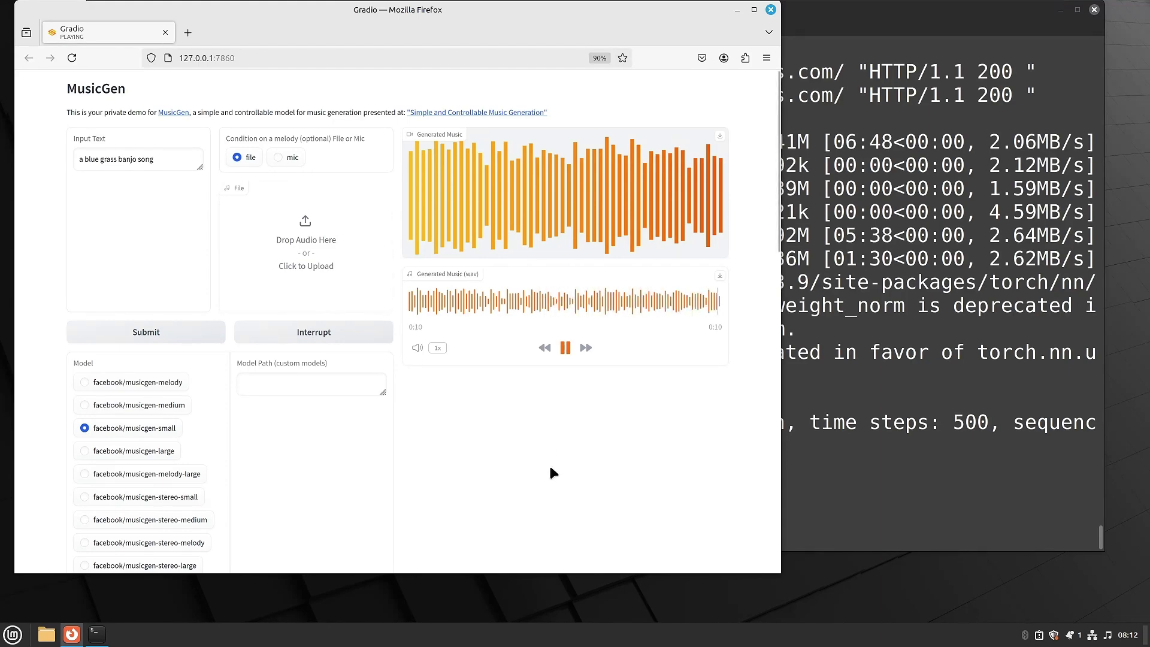
pyautogui.hotkey('alt', 'F9')
pyautogui.hotkey('ctrl', 'c')
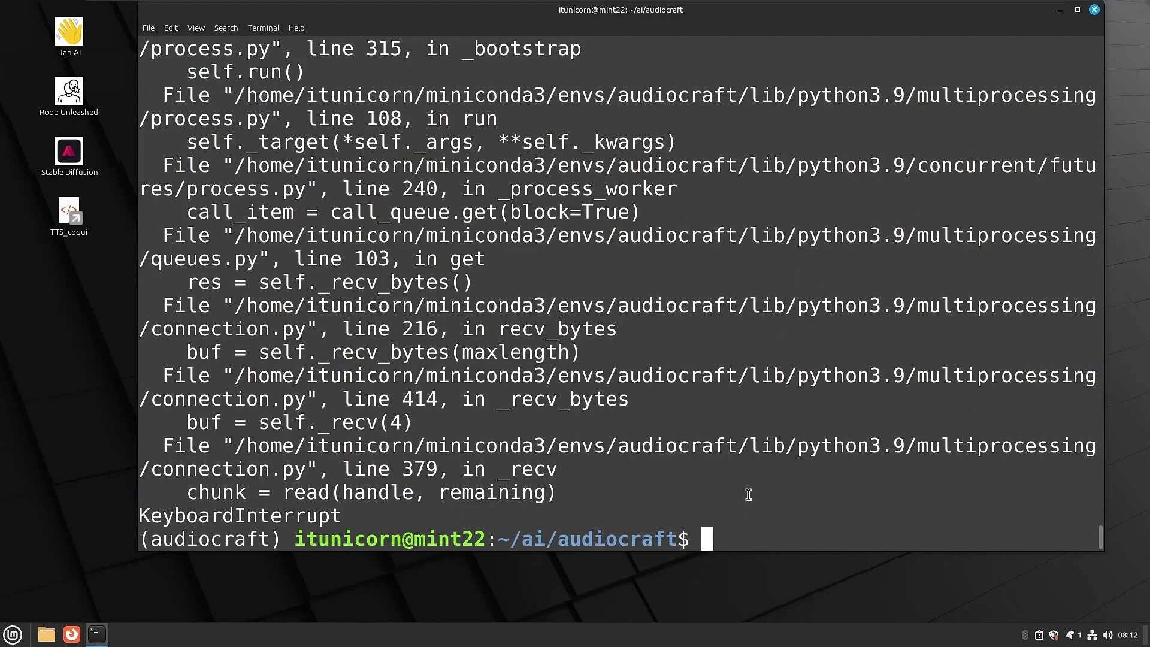
# Activate the audiocraft conda environment and run git fetch for PR185
pyautogui.click(1093, 12)
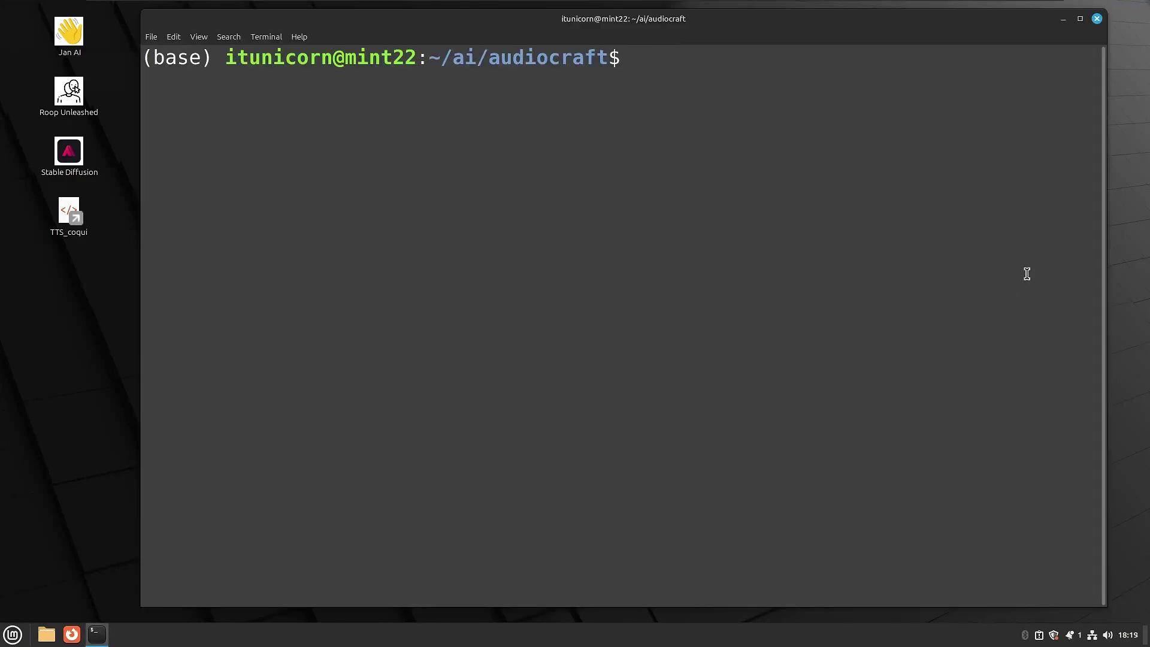
pyautogui.write('conda activate')
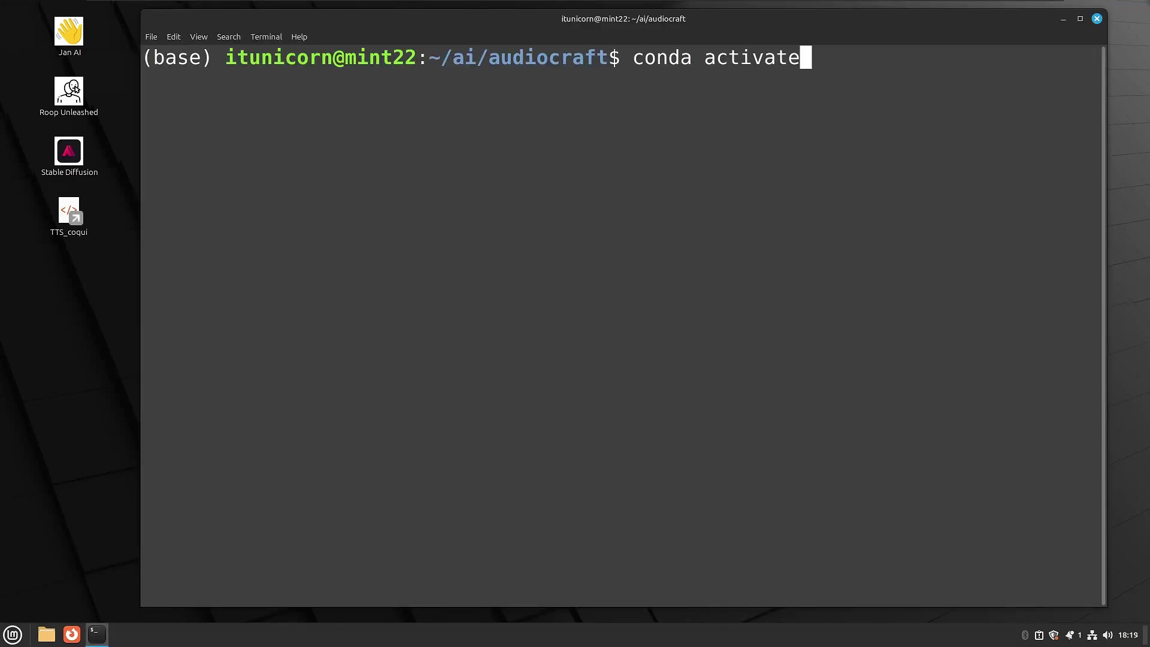
pyautogui.write(' audiocraf')
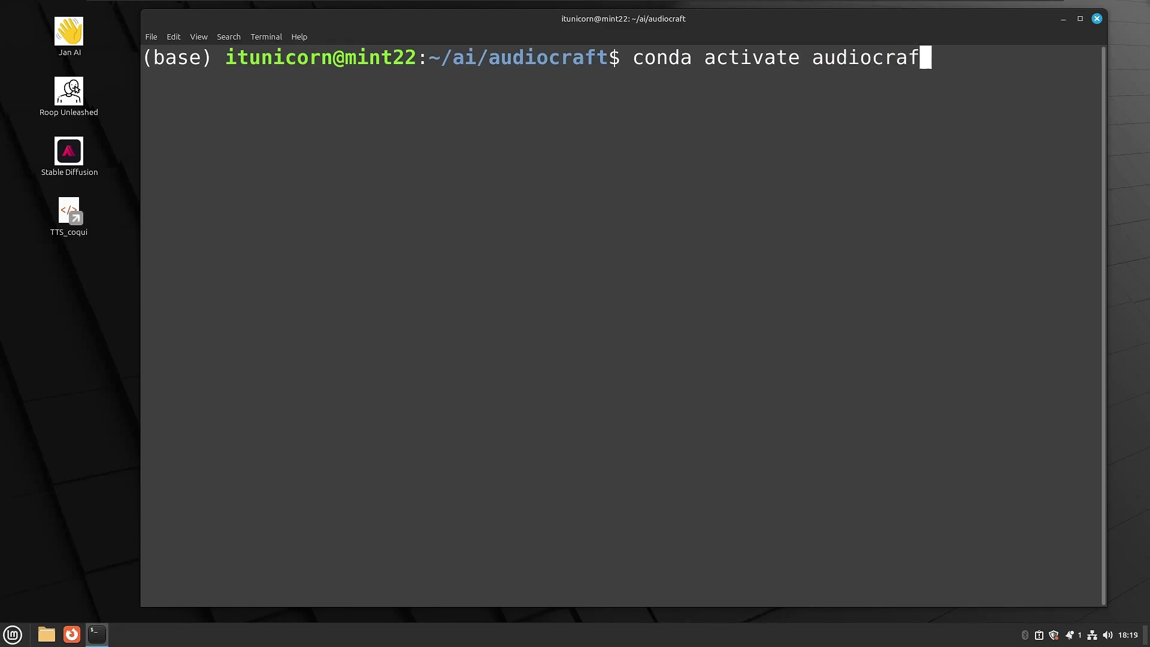
pyautogui.write('t')
pyautogui.press('Return')
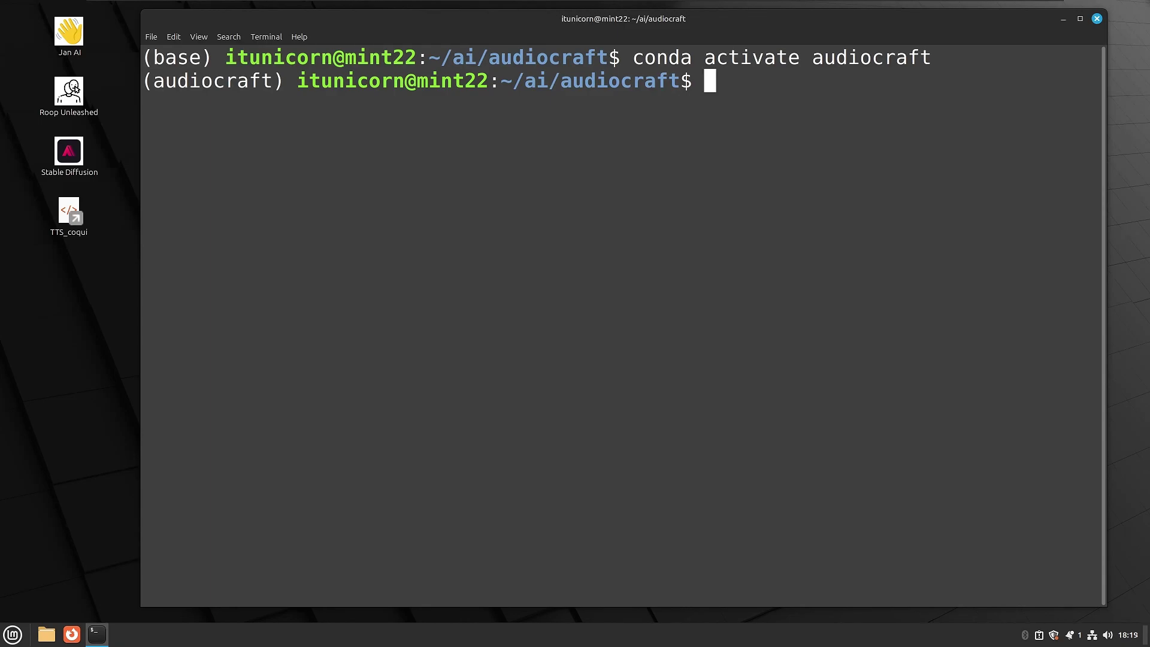
pyautogui.hotkey('ctrl', 'shift', 'v')
pyautogui.press('Return')
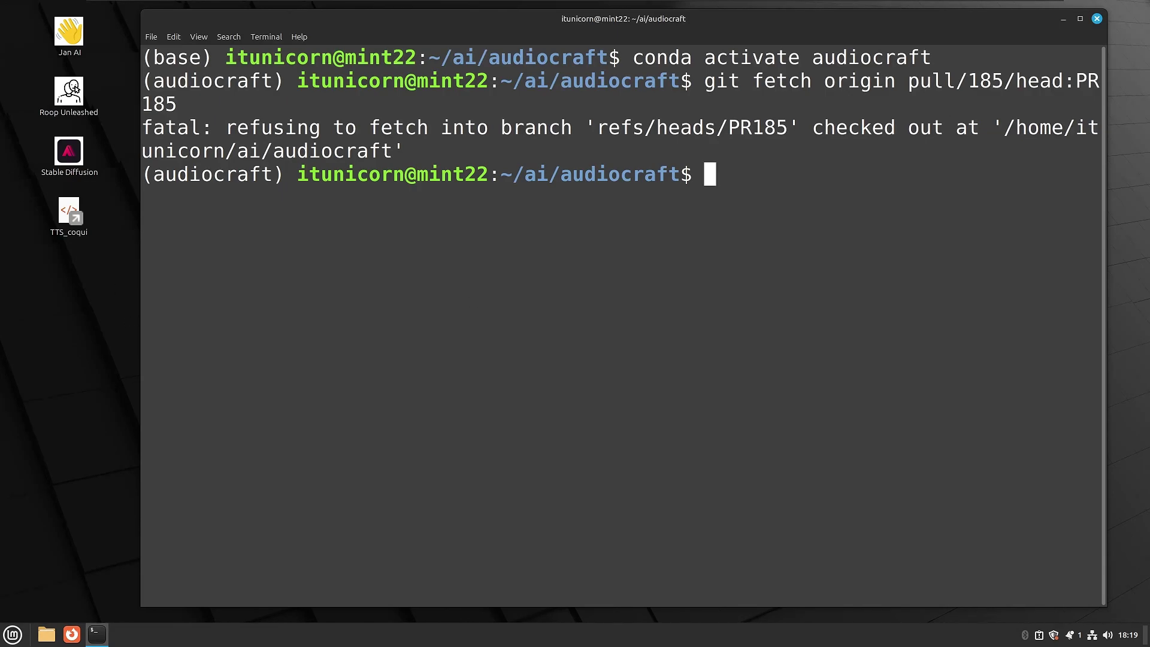
pyautogui.rightClick(832, 250)
pyautogui.click(871, 322)
pyautogui.press('Return')
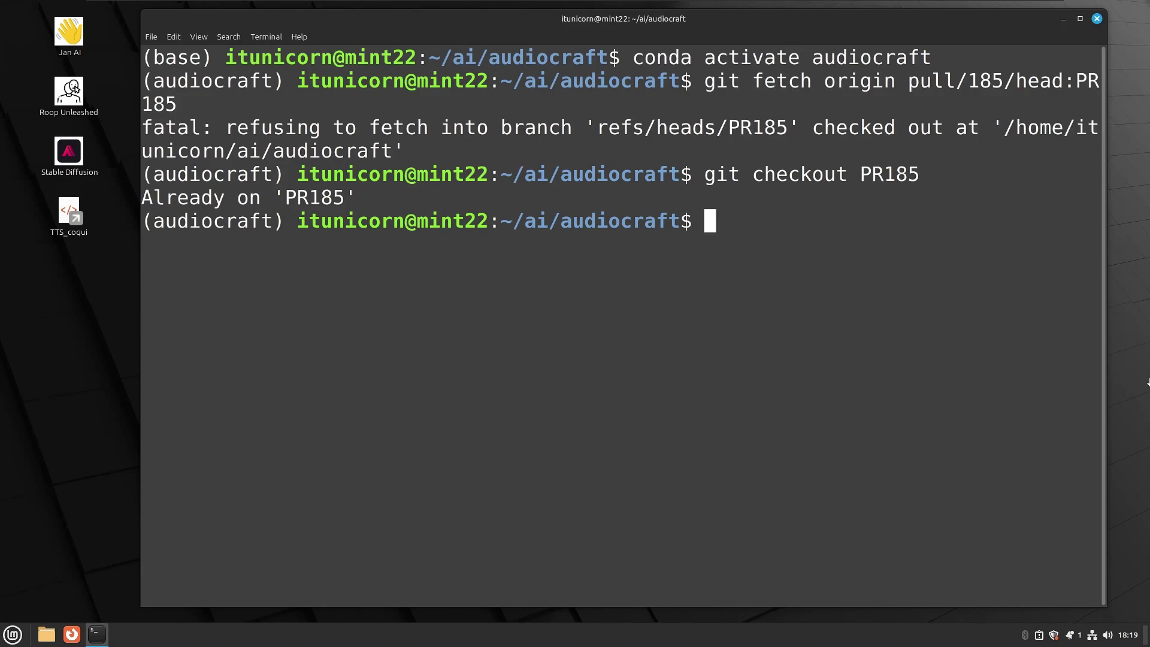
pyautogui.rightClick(922, 375)
pyautogui.click(961, 450)
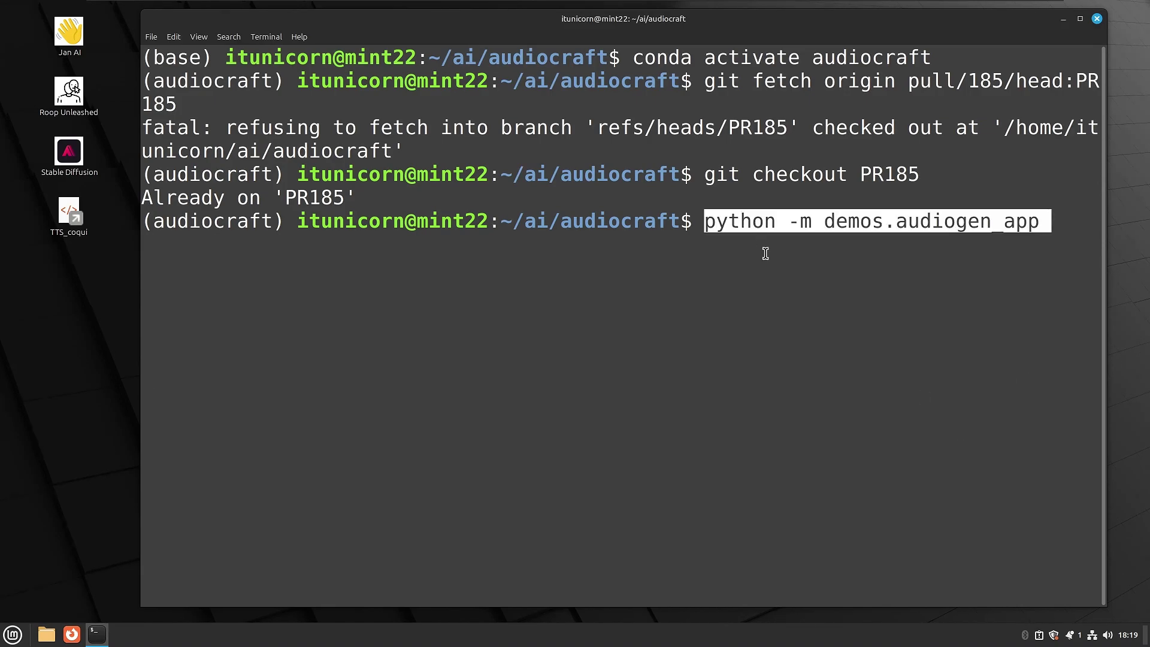
pyautogui.press('Return')
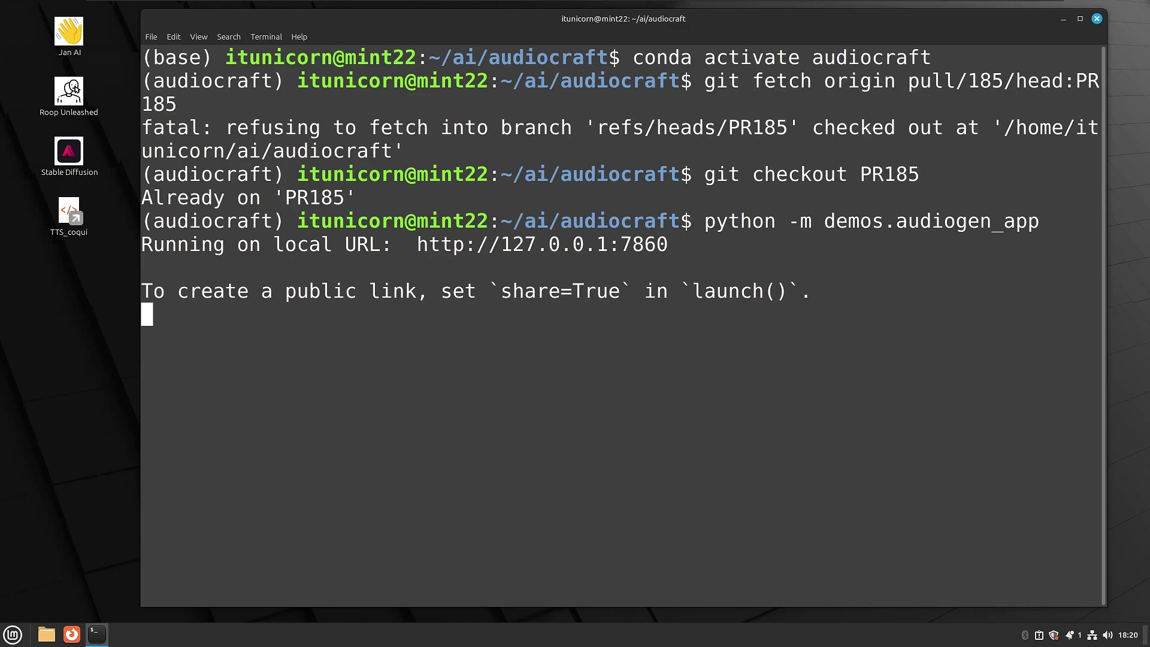
# Open AudioGen, enter 'sound effect of a shotgun being cocked back', and lower Duration toward 2
pyautogui.keyDown('ctrl'); pyautogui.click(540, 249); pyautogui.keyUp('ctrl')
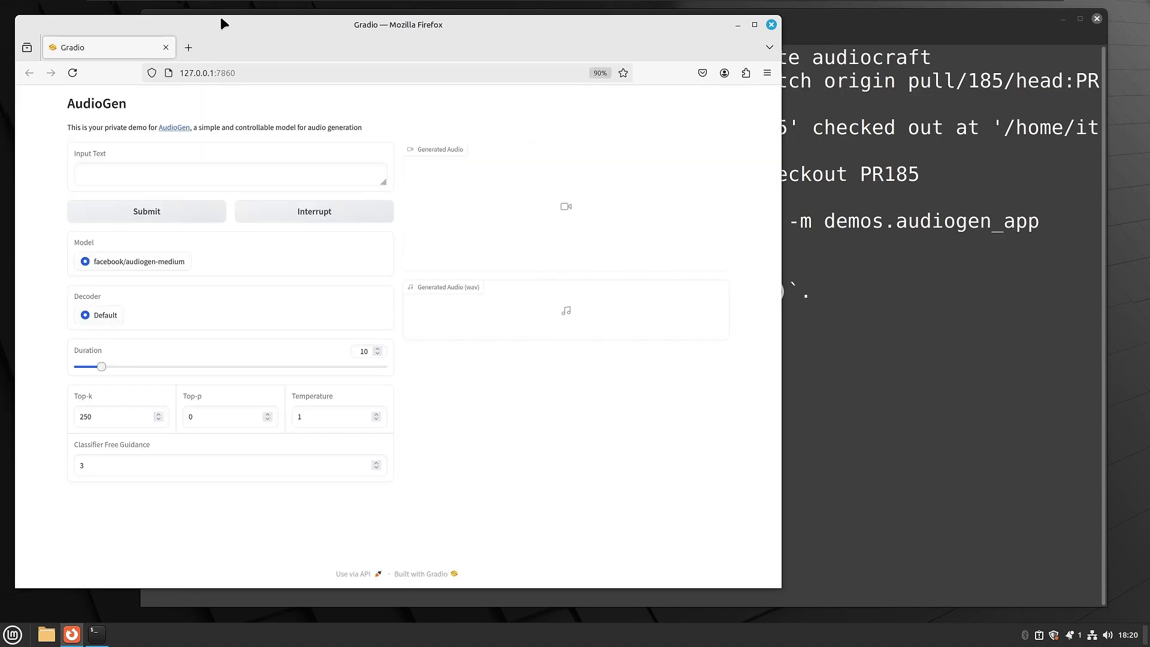
pyautogui.moveTo(222, 23); pyautogui.dragTo(252, 25)
pyautogui.click(232, 181)
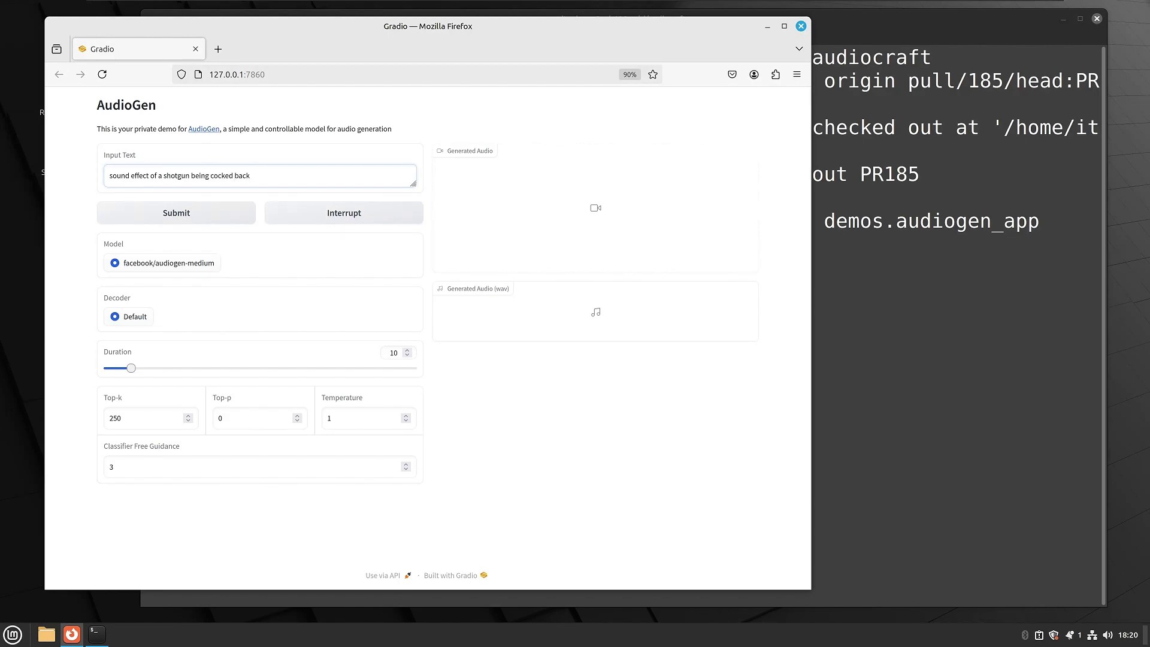
pyautogui.moveTo(130, 367); pyautogui.dragTo(105, 368)
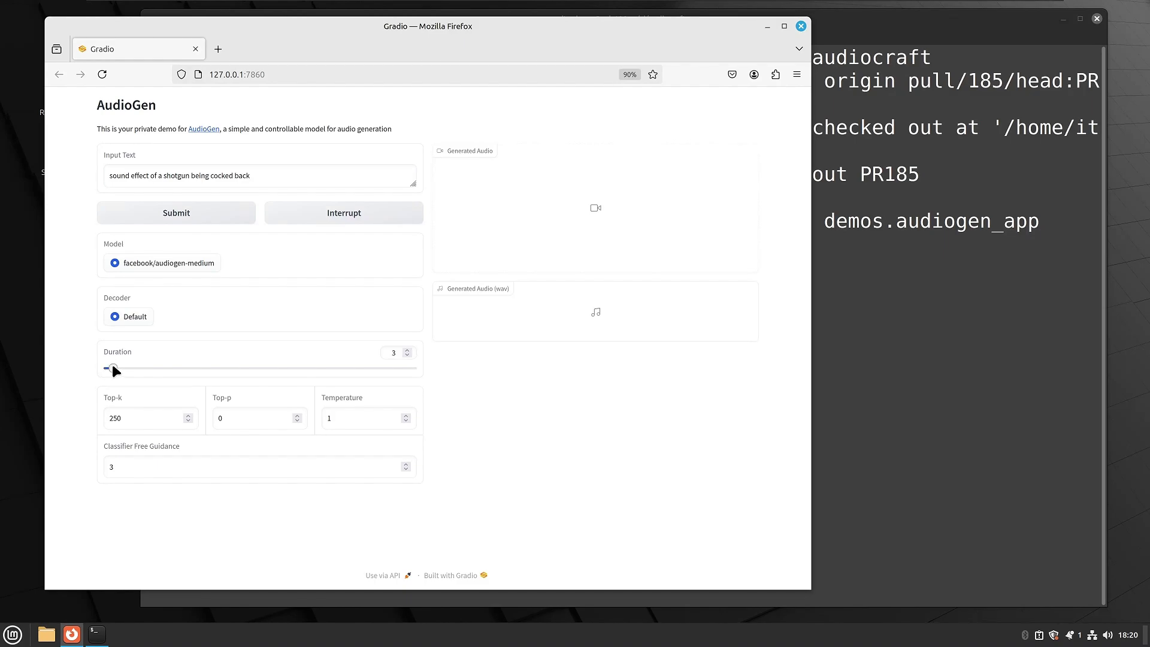
# Generate the shotgun-cocked-back clip and play it
pyautogui.click(192, 220)
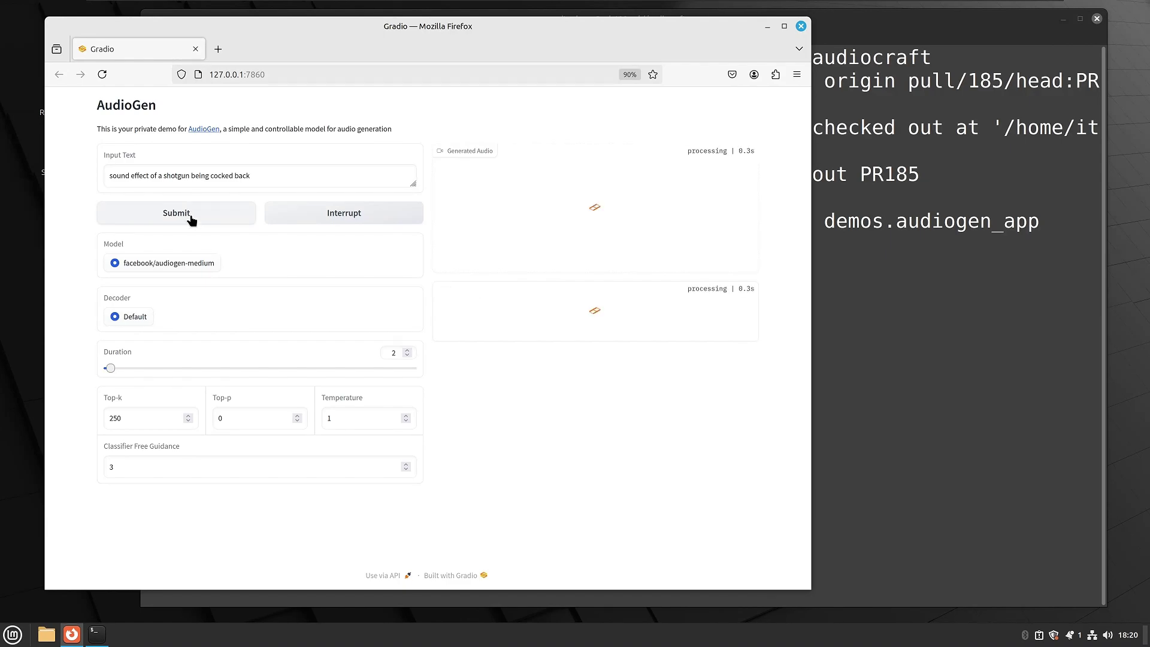
pyautogui.click(880, 48)
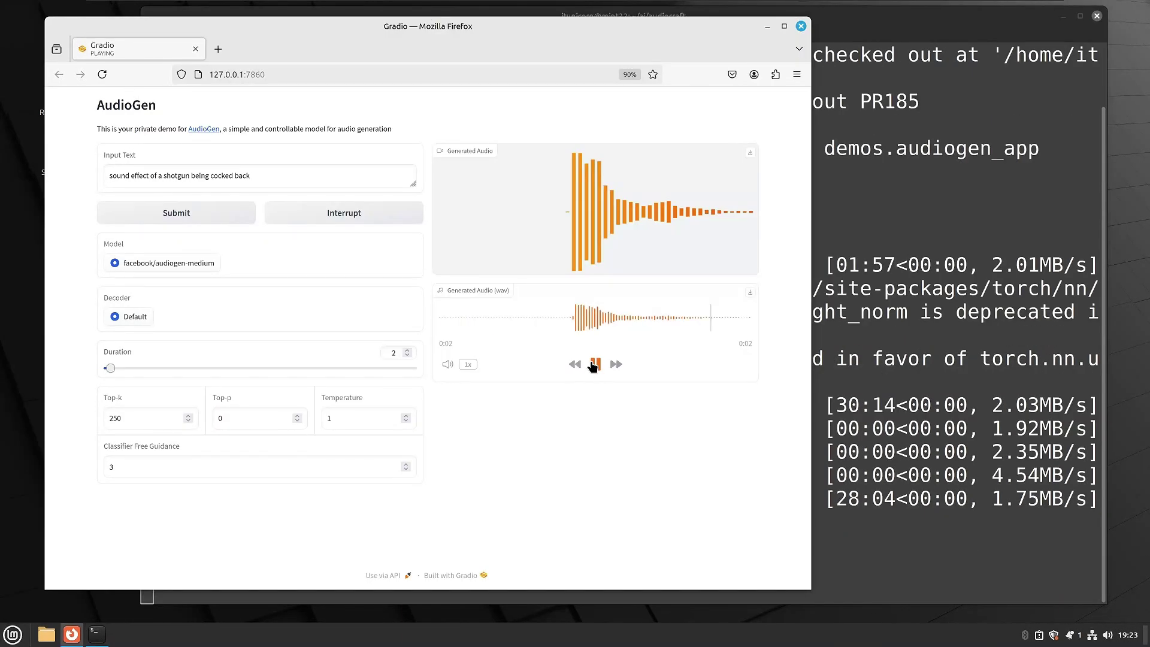
pyautogui.click(594, 363)
# Change the prompt to 'sound effect of a shotgun being loaded', generate it, and play it twice
pyautogui.click(269, 182)
pyautogui.moveTo(211, 177); pyautogui.dragTo(358, 176)
pyautogui.write('loaded')
pyautogui.press('Return')
pyautogui.hotkey('alt', 'Tab')
pyautogui.click(63, 563)
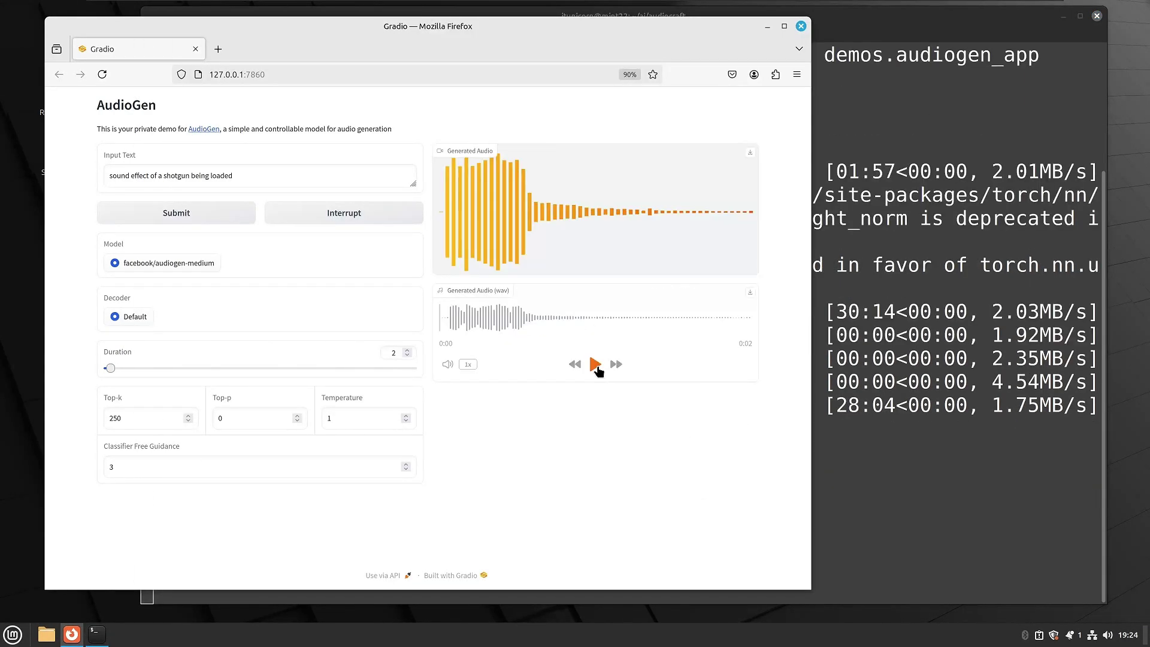
pyautogui.click(595, 365)
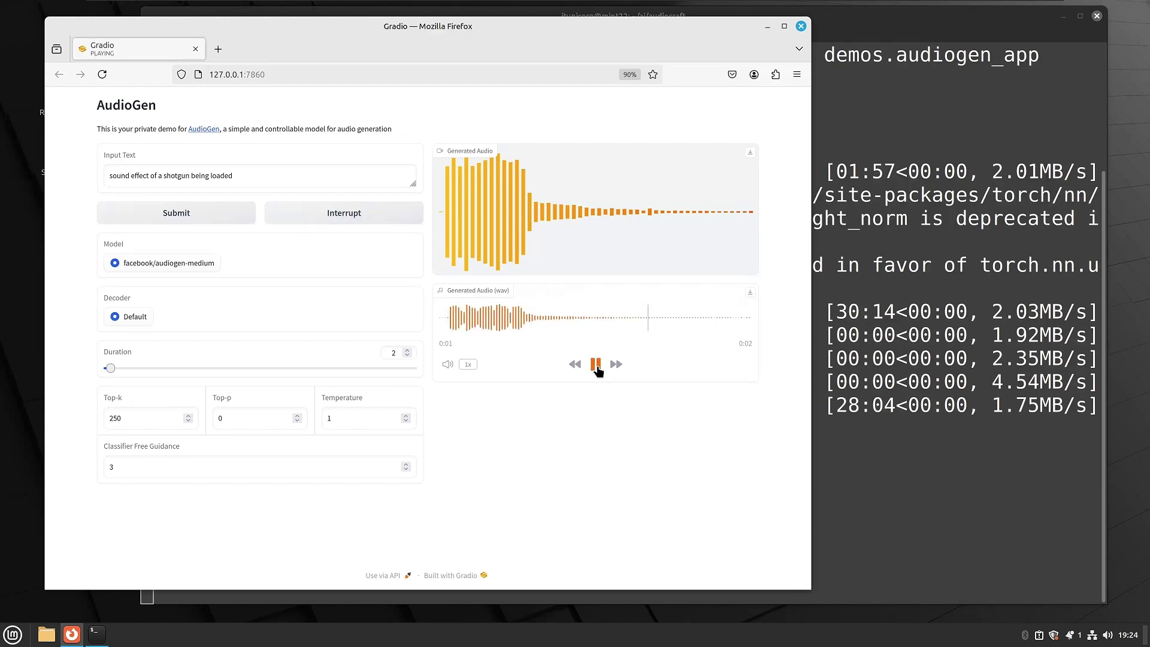
pyautogui.click(596, 365)
# Replace the prompt with 'an engine revving', generate it, and play the clip three times
pyautogui.tripleClick(292, 178)
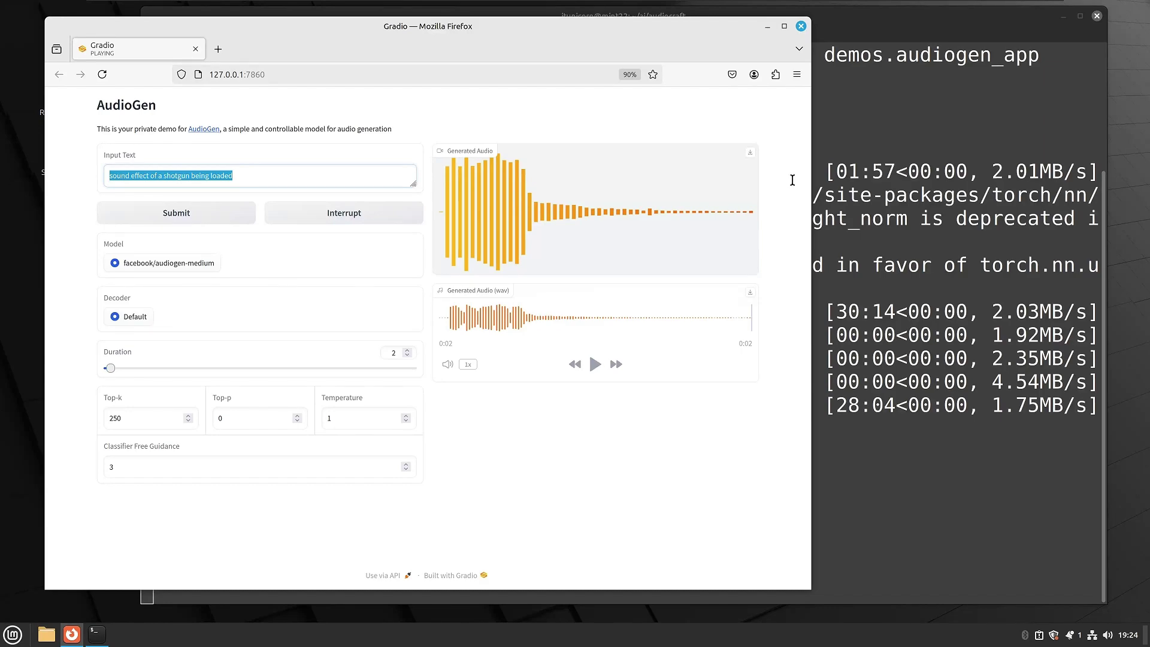
pyautogui.write('an')
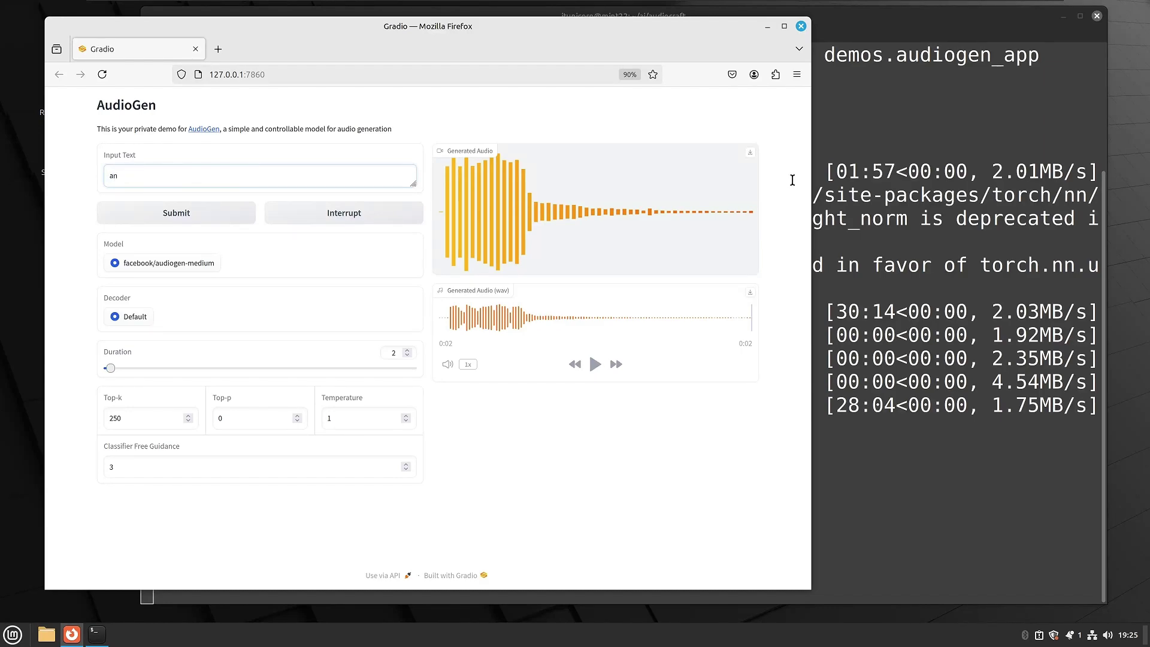
pyautogui.write(' engine revving')
pyautogui.click(220, 220)
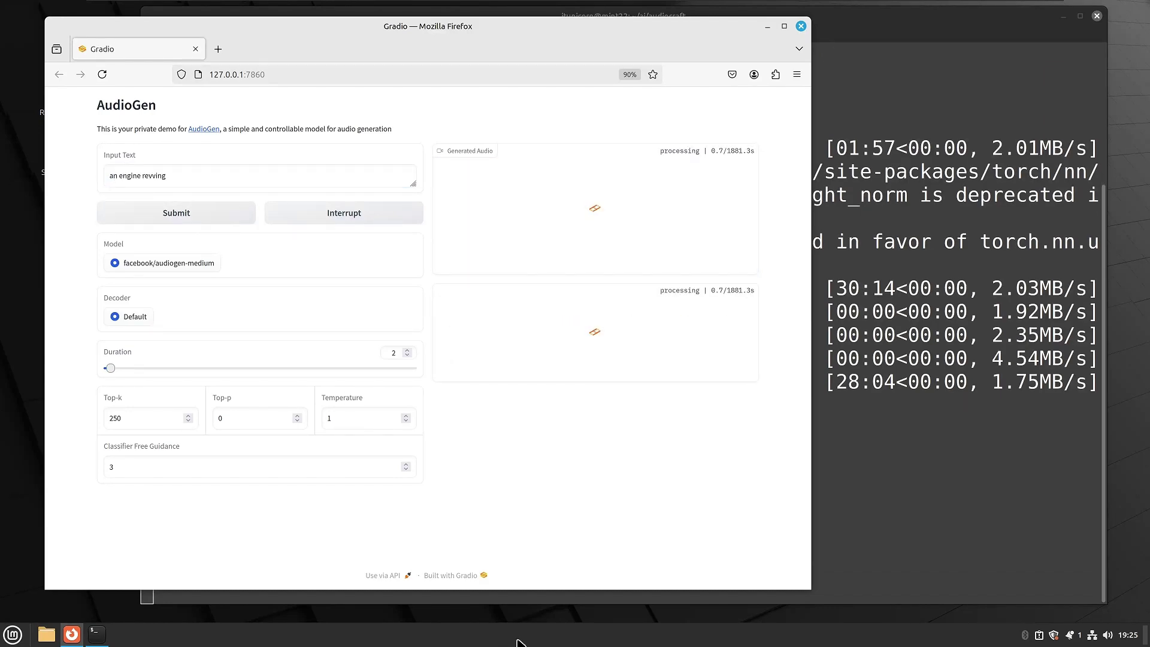
pyautogui.click(596, 365)
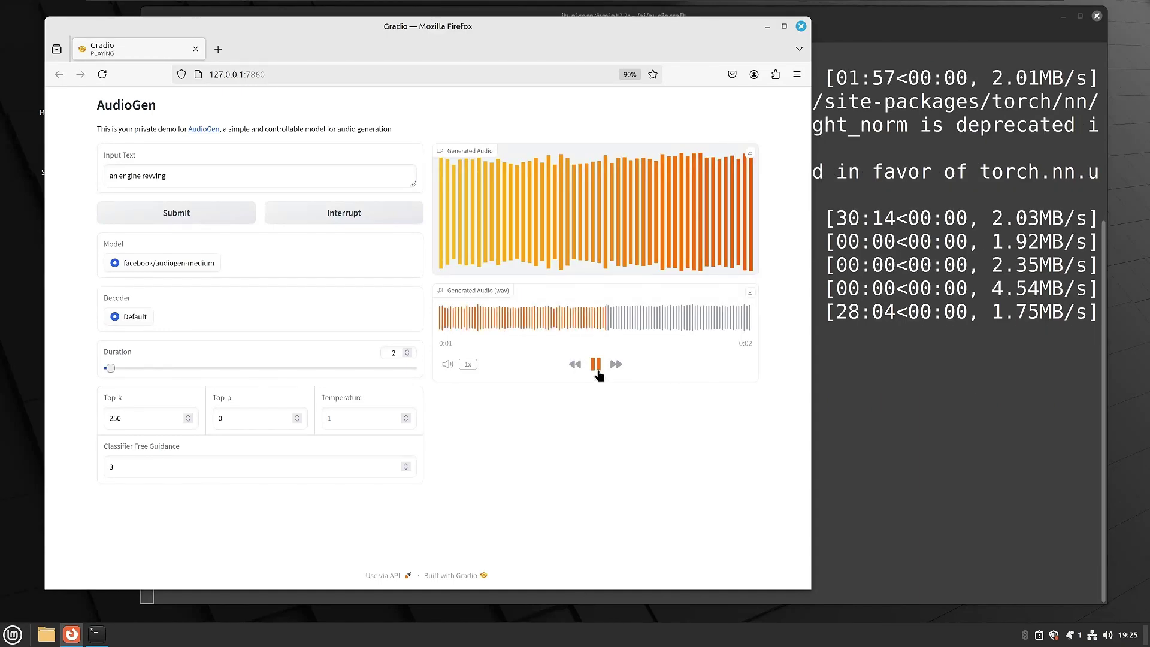
pyautogui.click(596, 365)
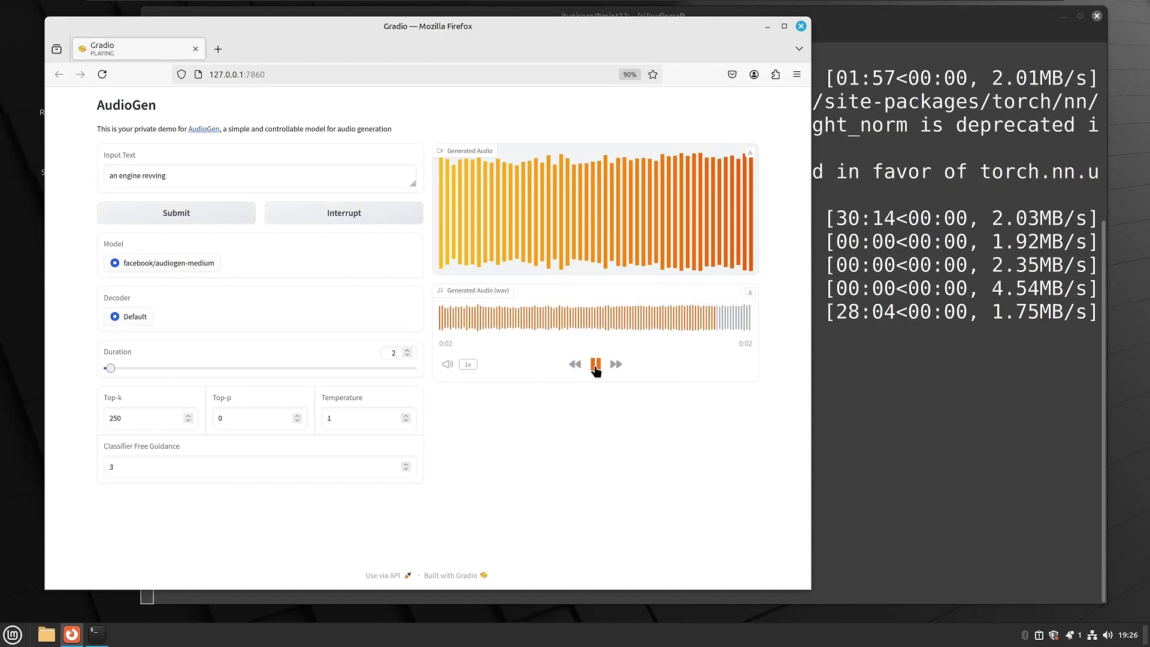
pyautogui.click(596, 365)
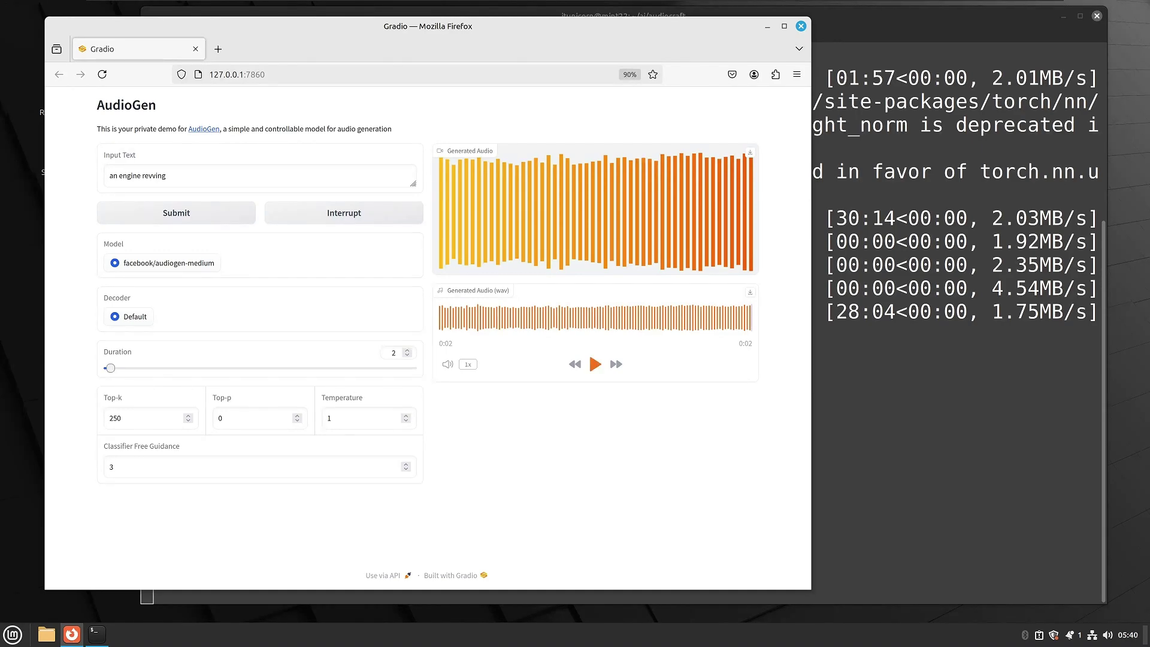
pyautogui.hotkey('alt', 'Tab')
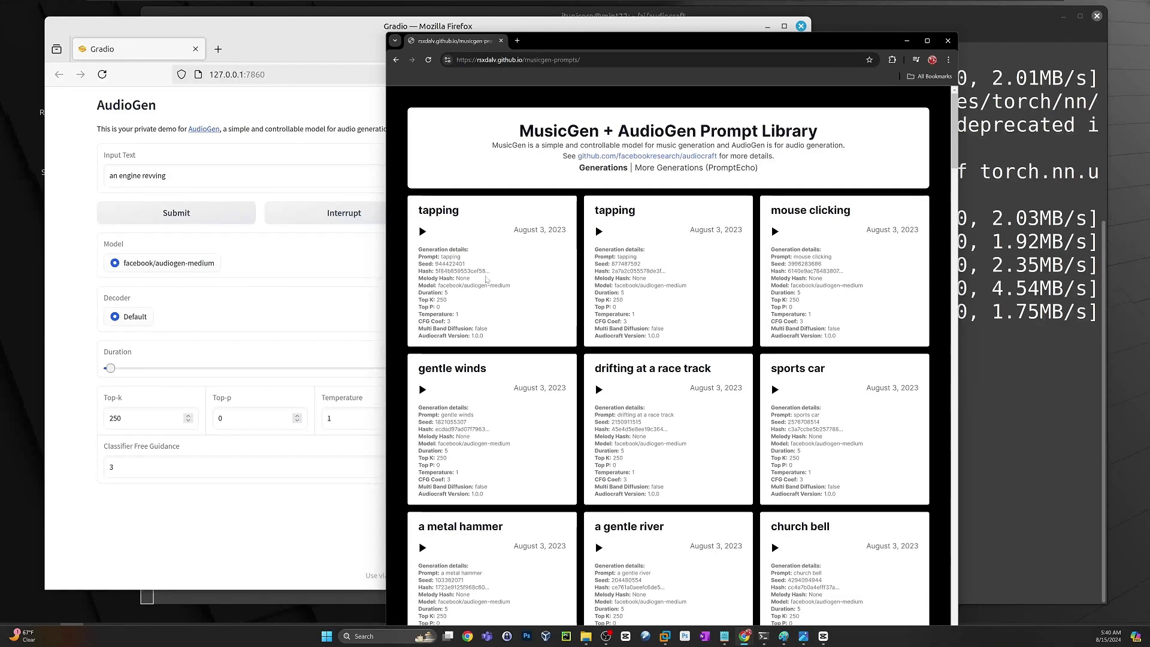
pyautogui.click(774, 231)
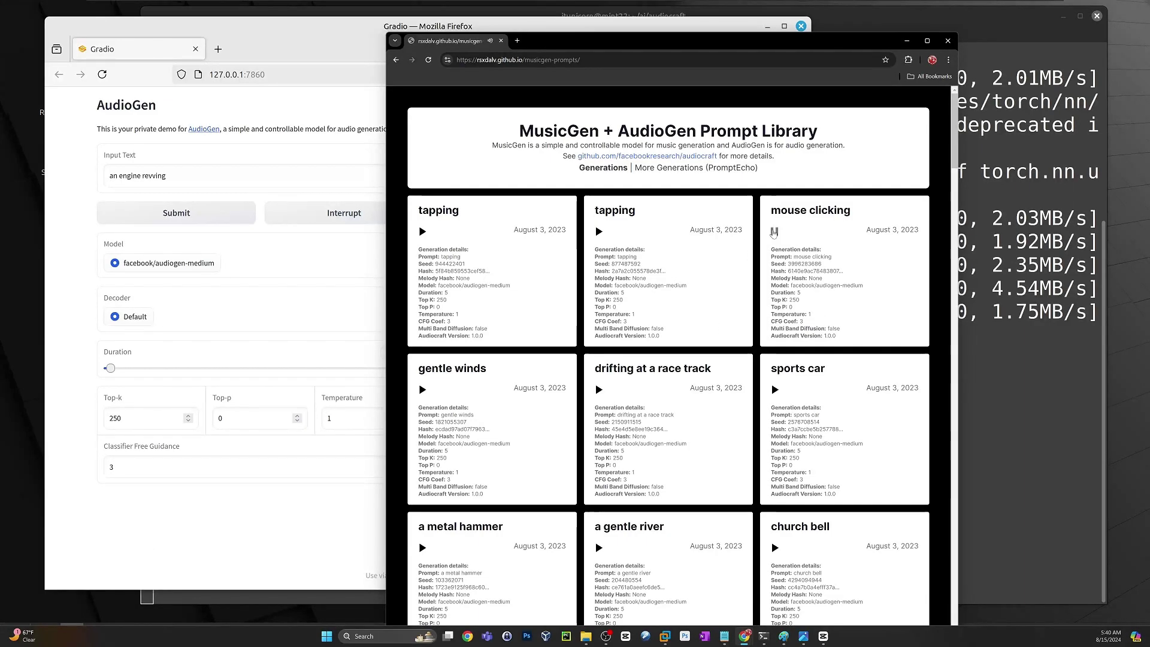
pyautogui.click(599, 389)
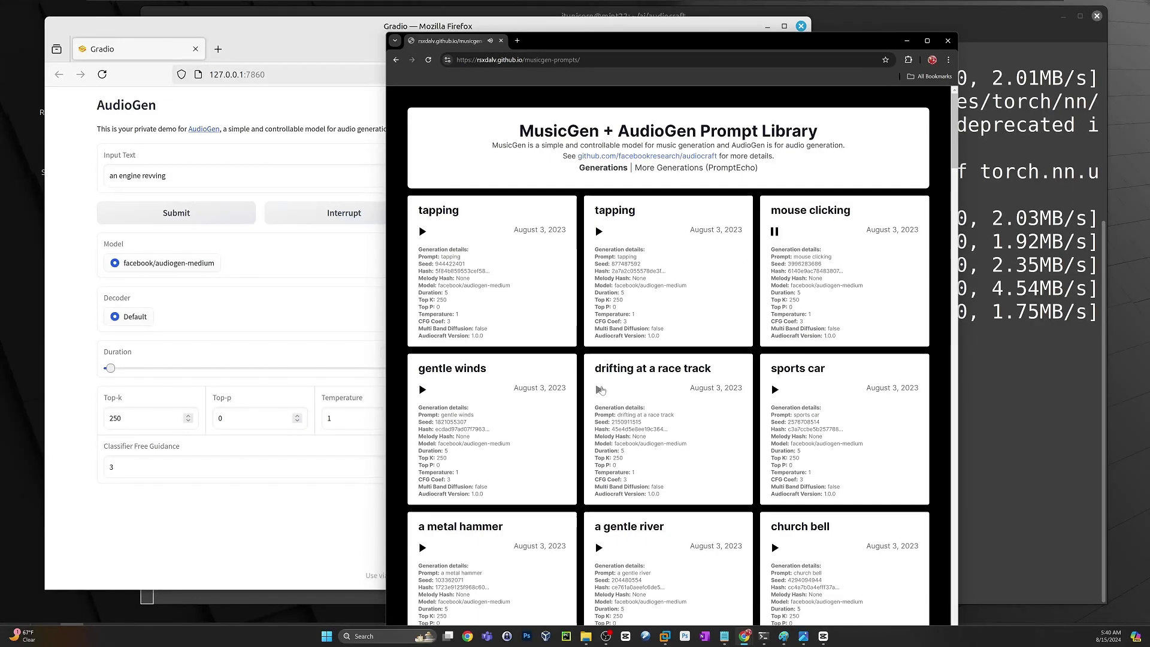
pyautogui.click(423, 546)
pyautogui.scroll(-3, 557, 467)
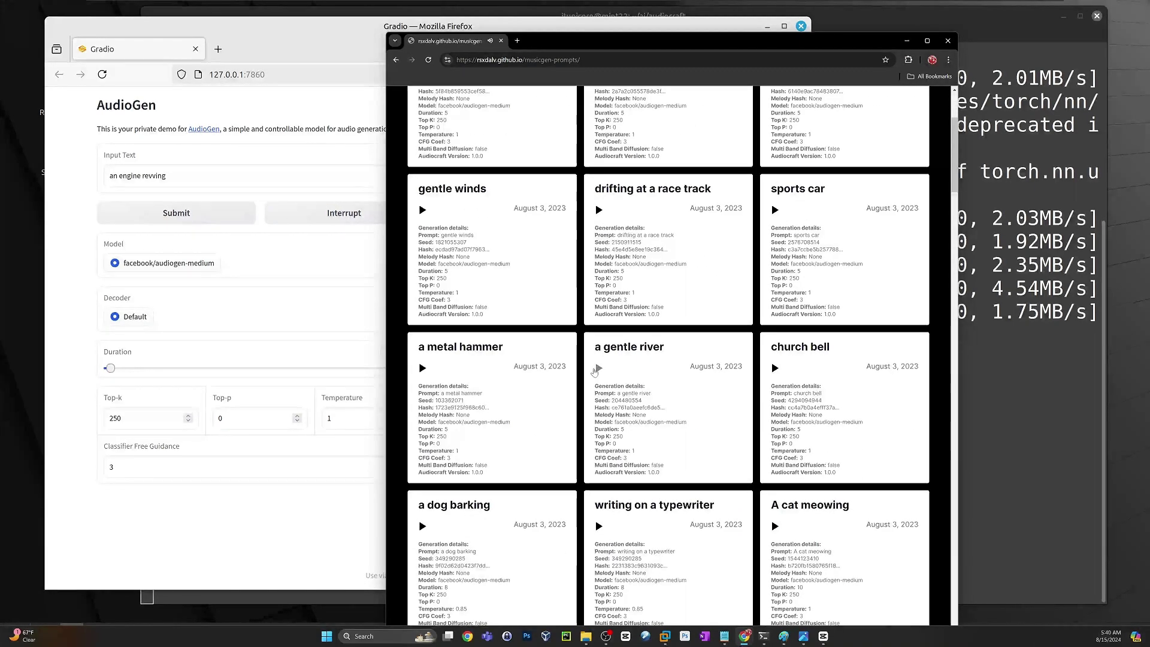
pyautogui.click(599, 370)
pyautogui.scroll(-4, 599, 371)
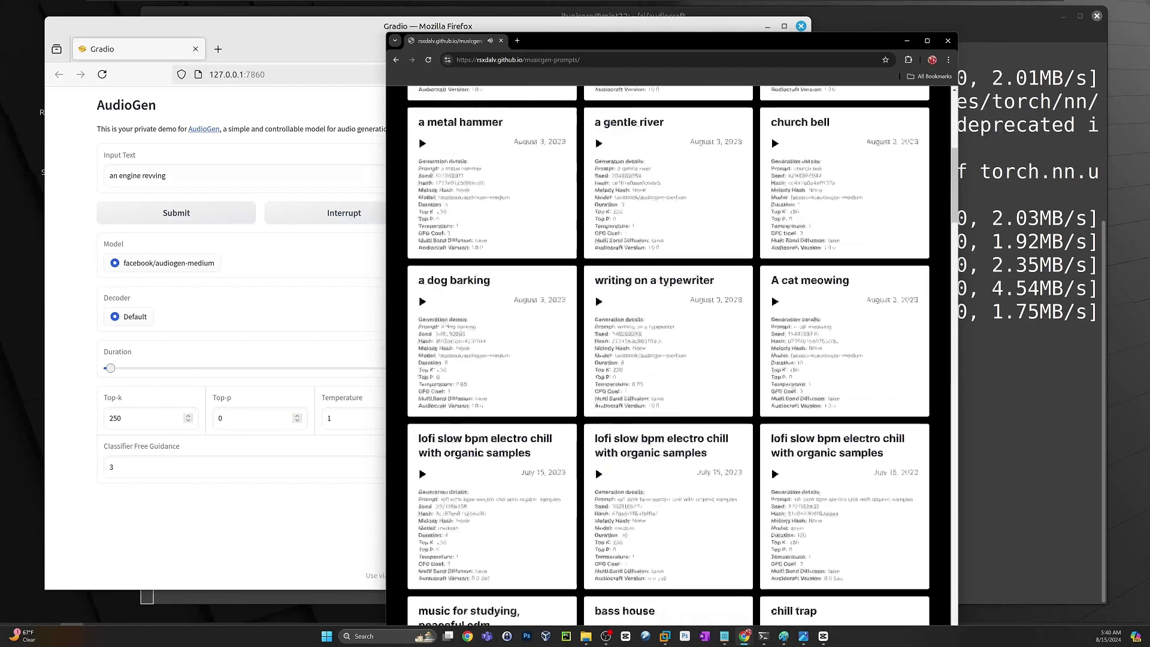
pyautogui.click(422, 303)
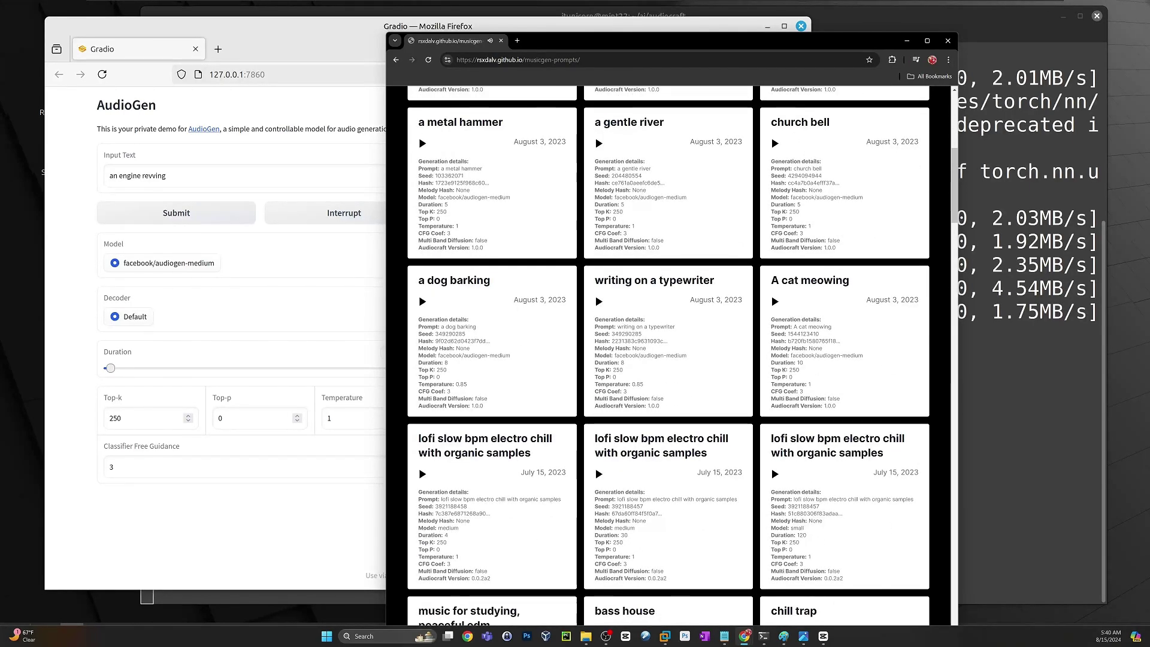
pyautogui.scroll(-4, 775, 381)
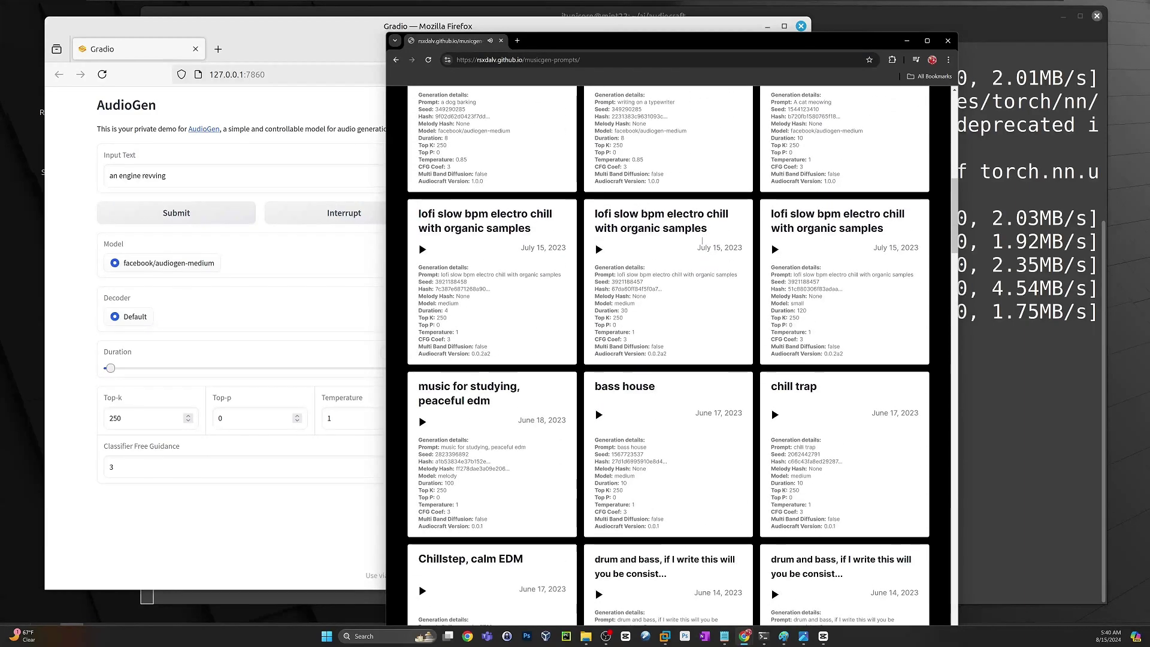
pyautogui.click(776, 251)
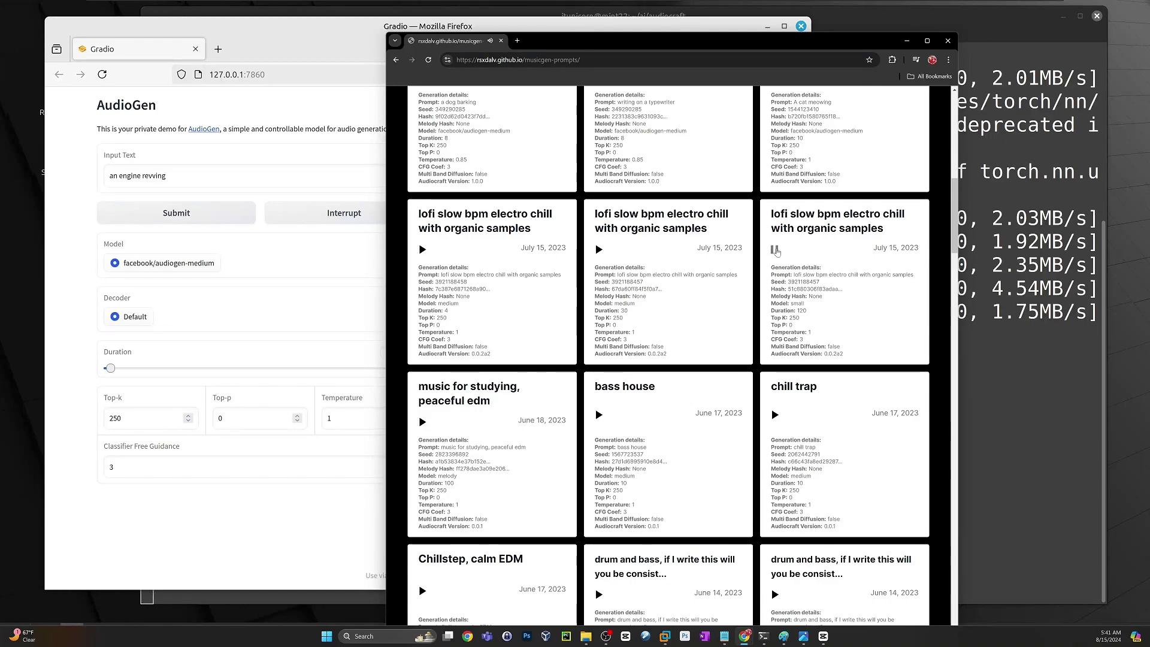
pyautogui.scroll(-10, 777, 252)
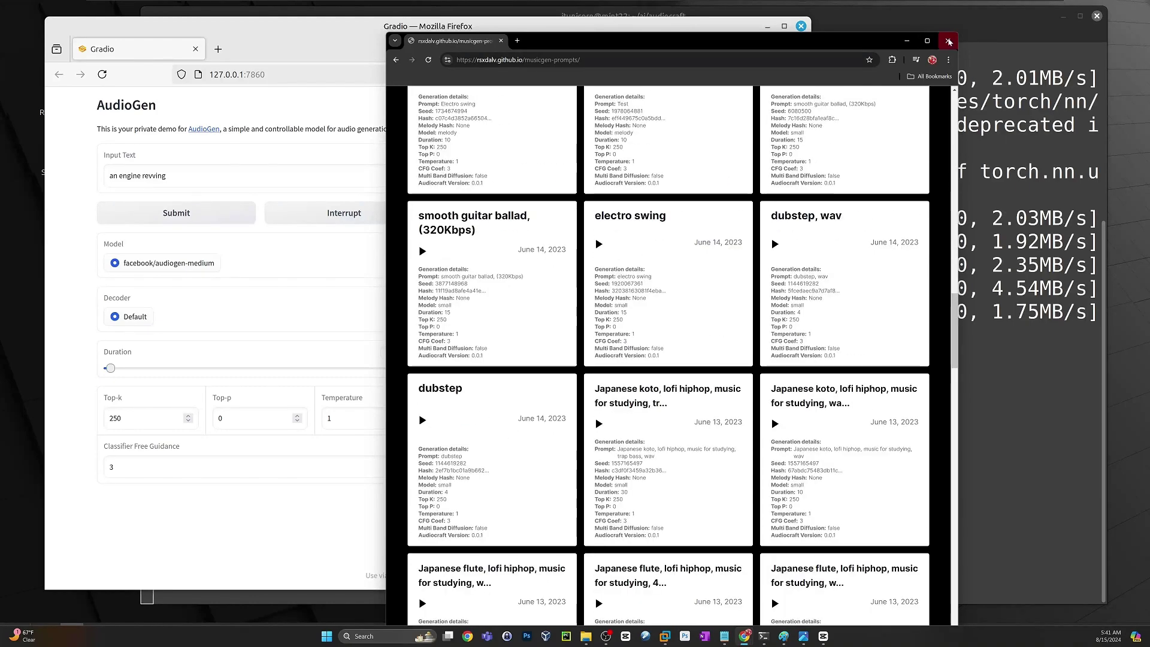
pyautogui.click(949, 41)
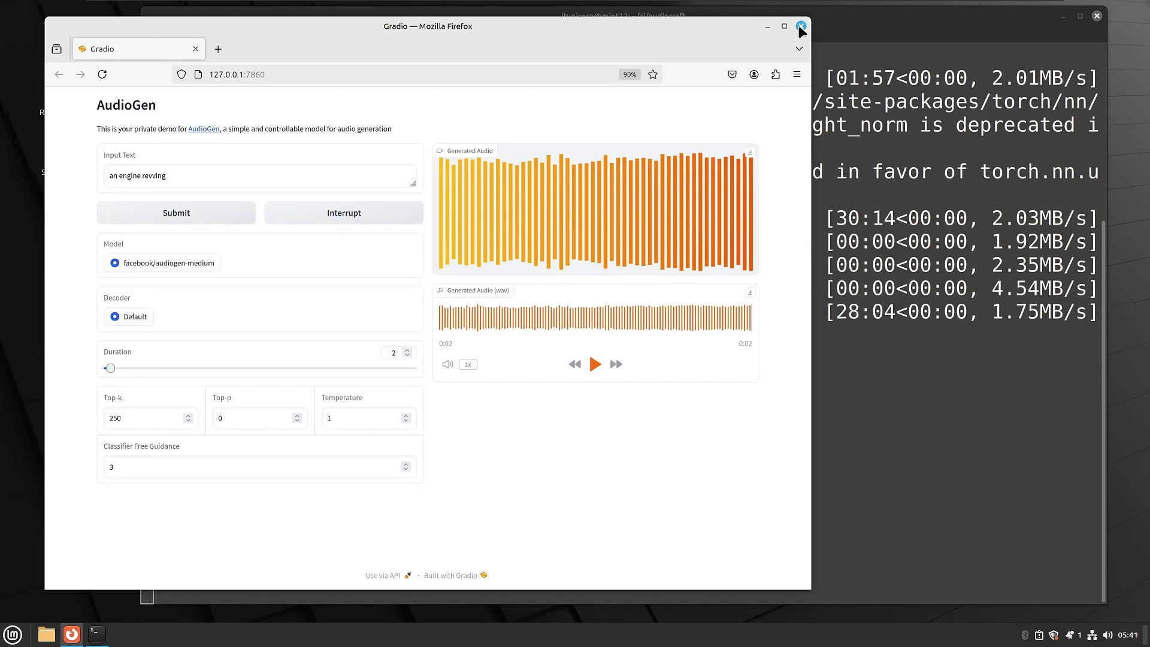
# Close Firefox, stop the AudioGen server, and deactivate the audiocraft environment
pyautogui.click(800, 27)
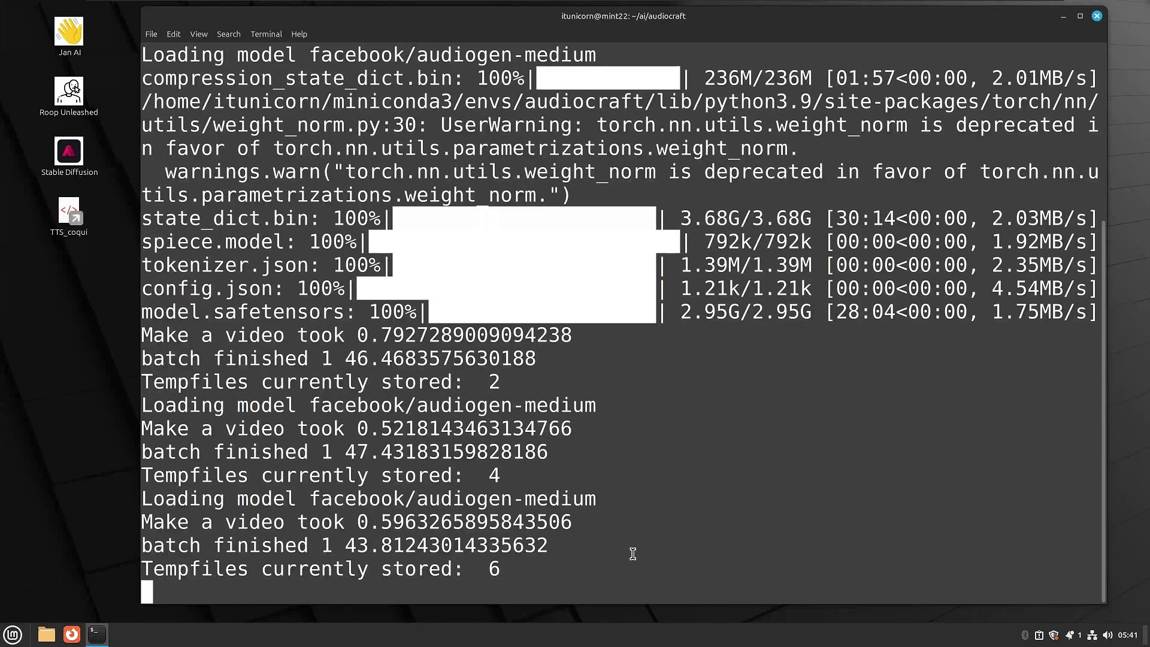
pyautogui.hotkey('ctrl', 'c')
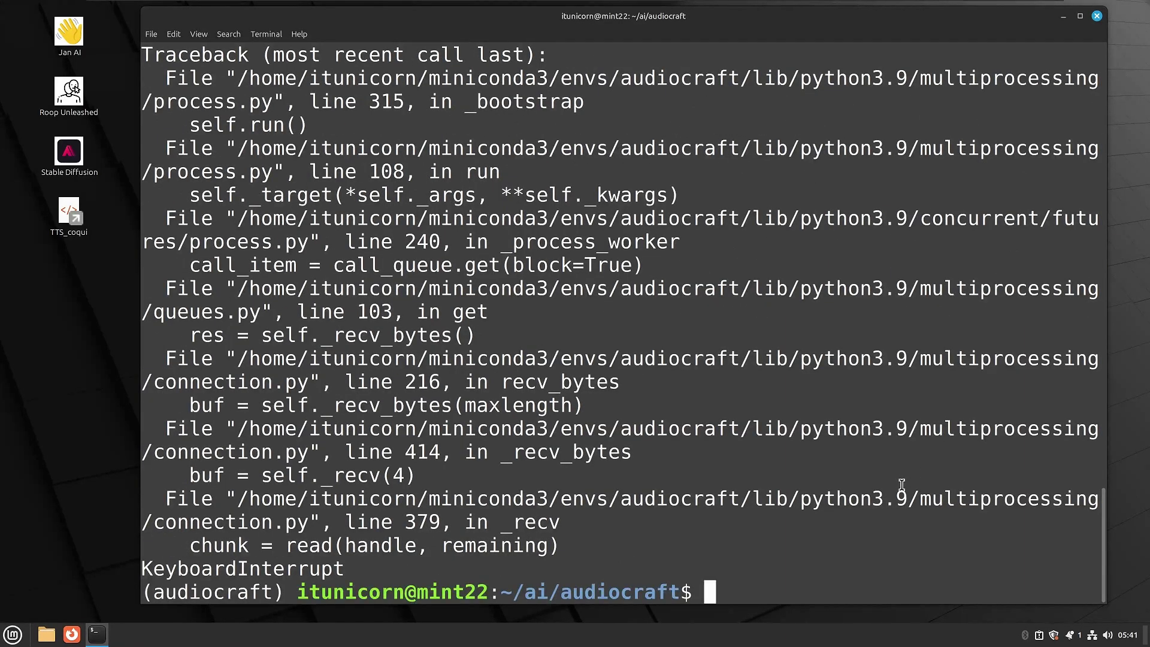
pyautogui.write('conda deactivate')
pyautogui.press('Return')
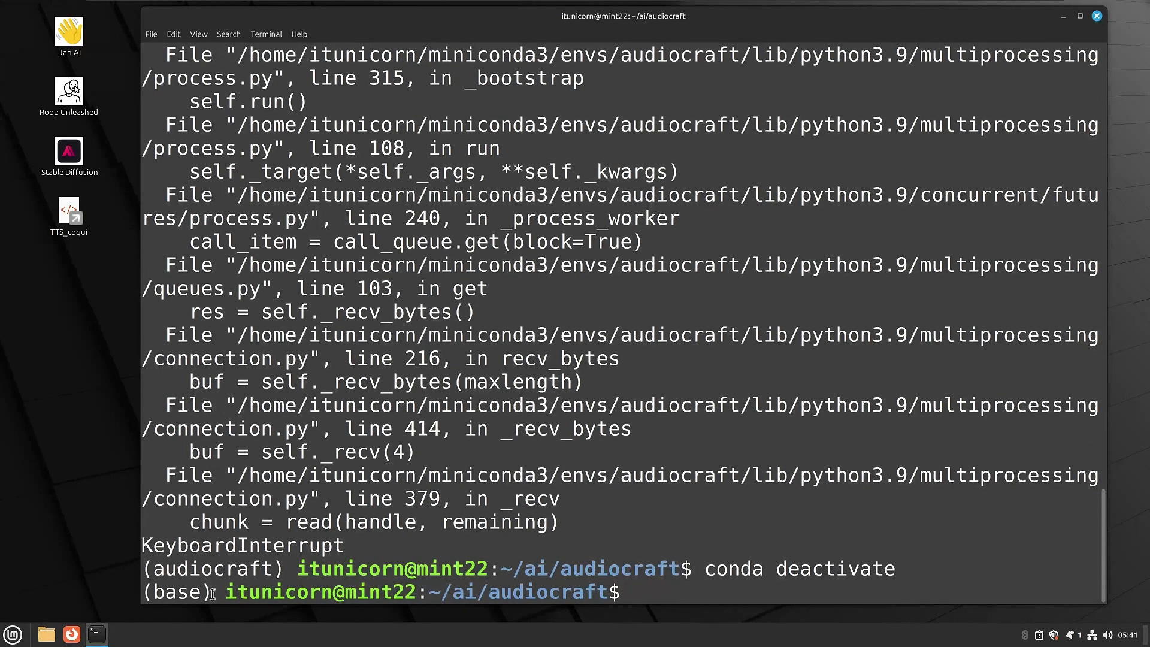
# Set conda's auto_activate_base to false with conda config
pyautogui.moveTo(213, 595); pyautogui.dragTo(139, 596)
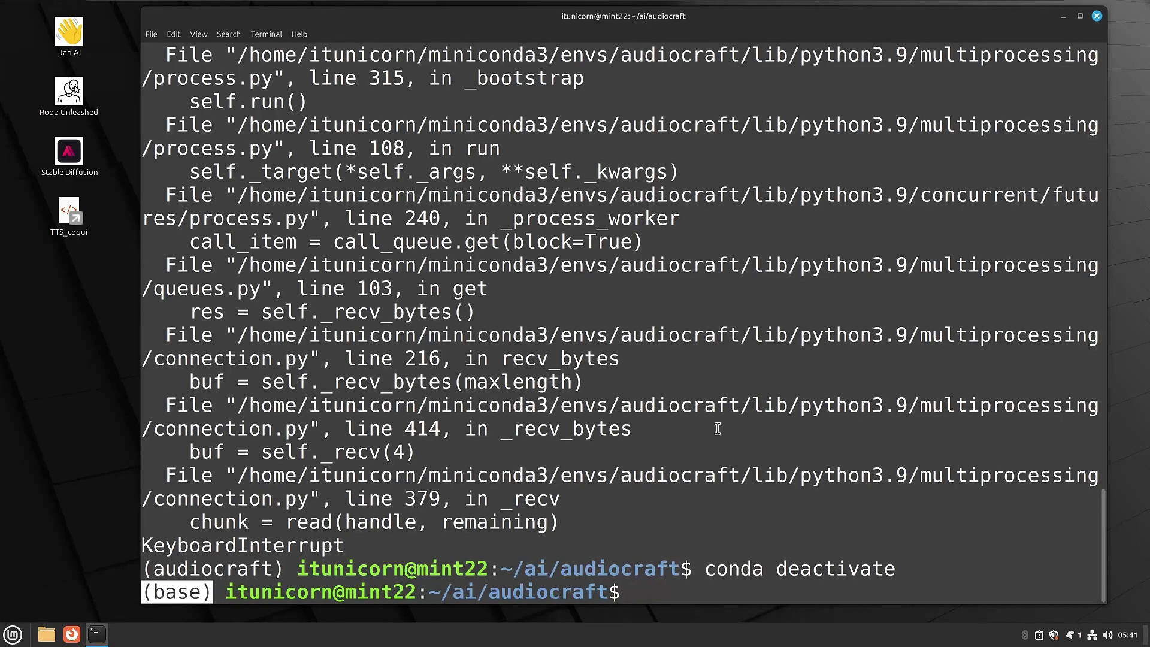
pyautogui.click(736, 583)
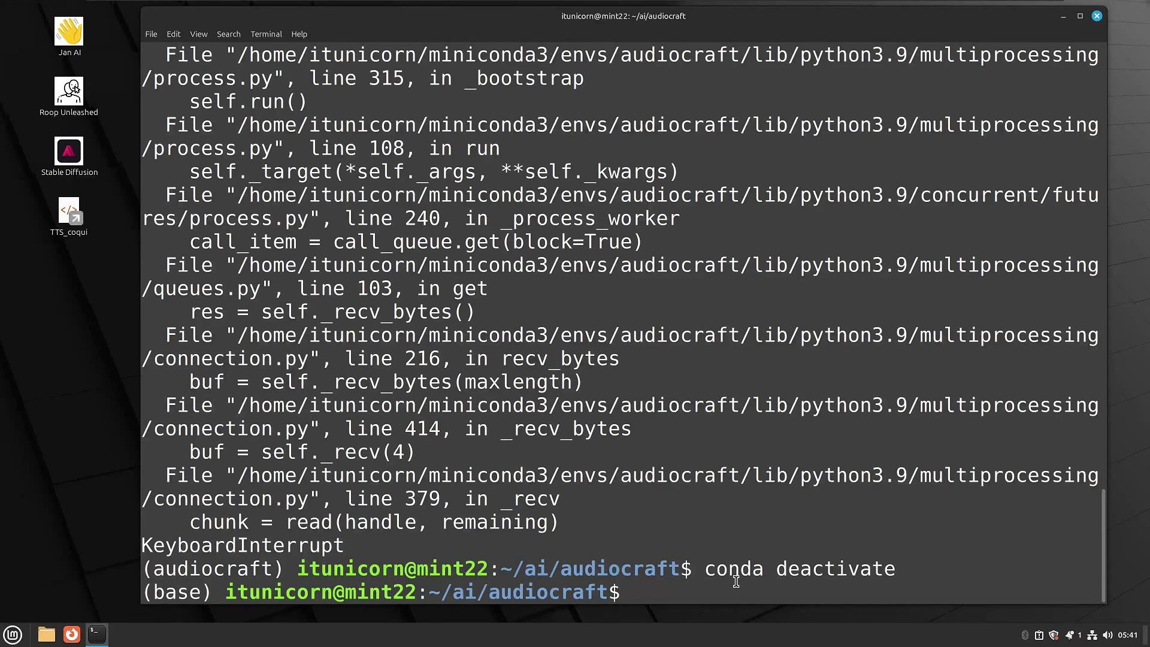
pyautogui.write('conda conf')
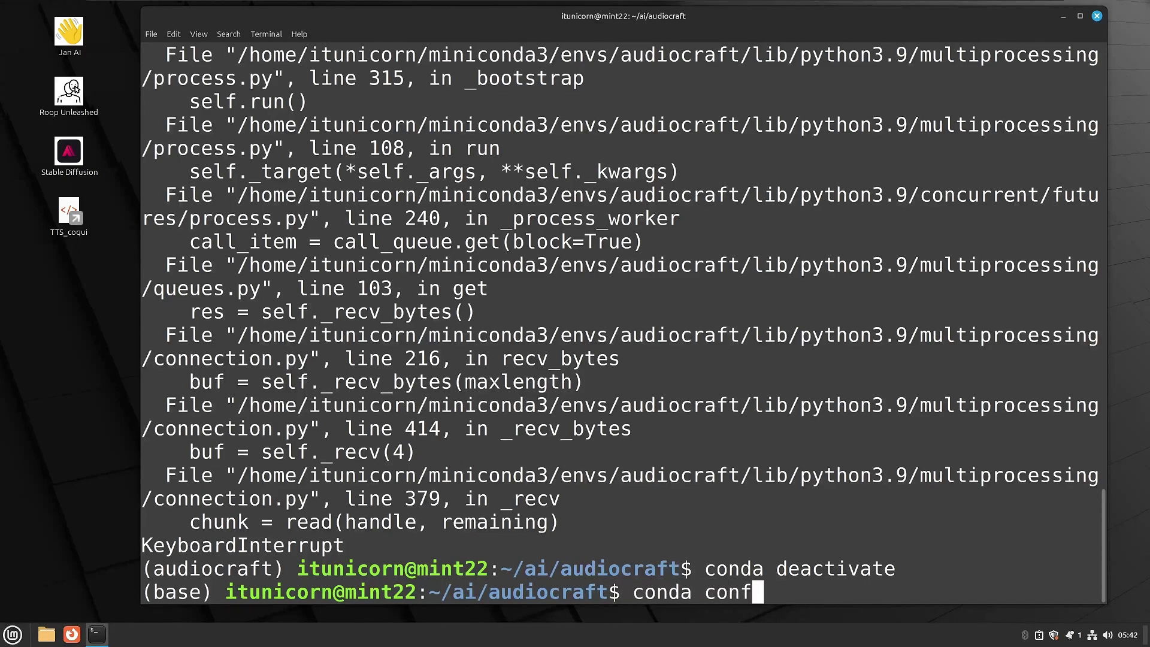
pyautogui.write('ig --set auto_')
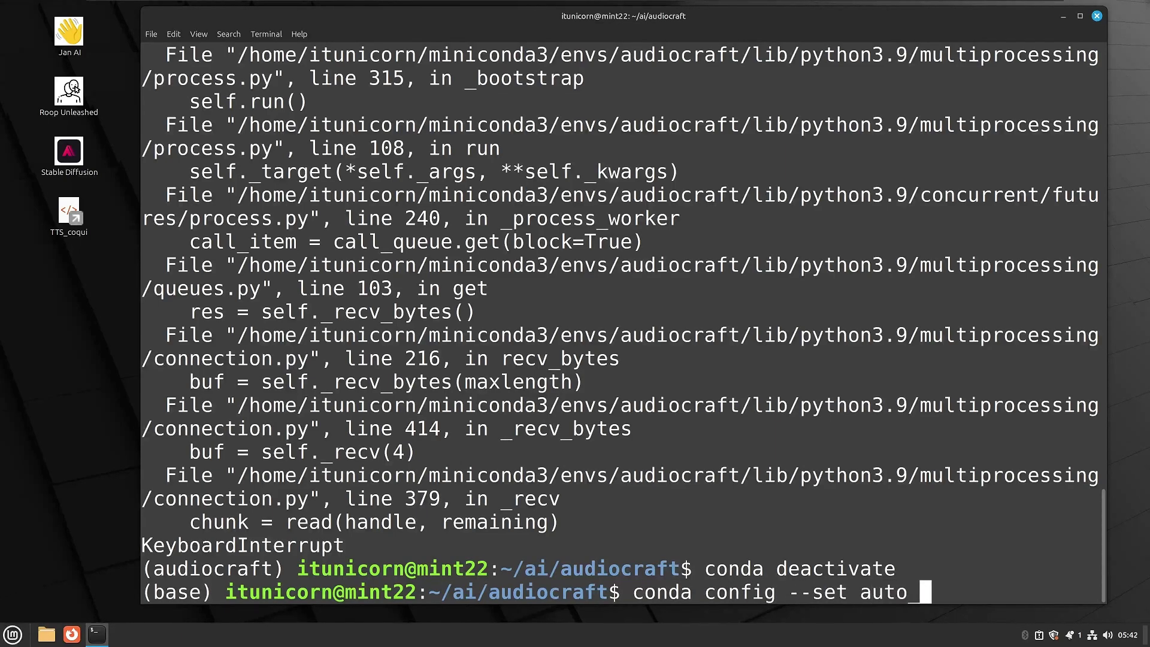
pyautogui.write('activate')
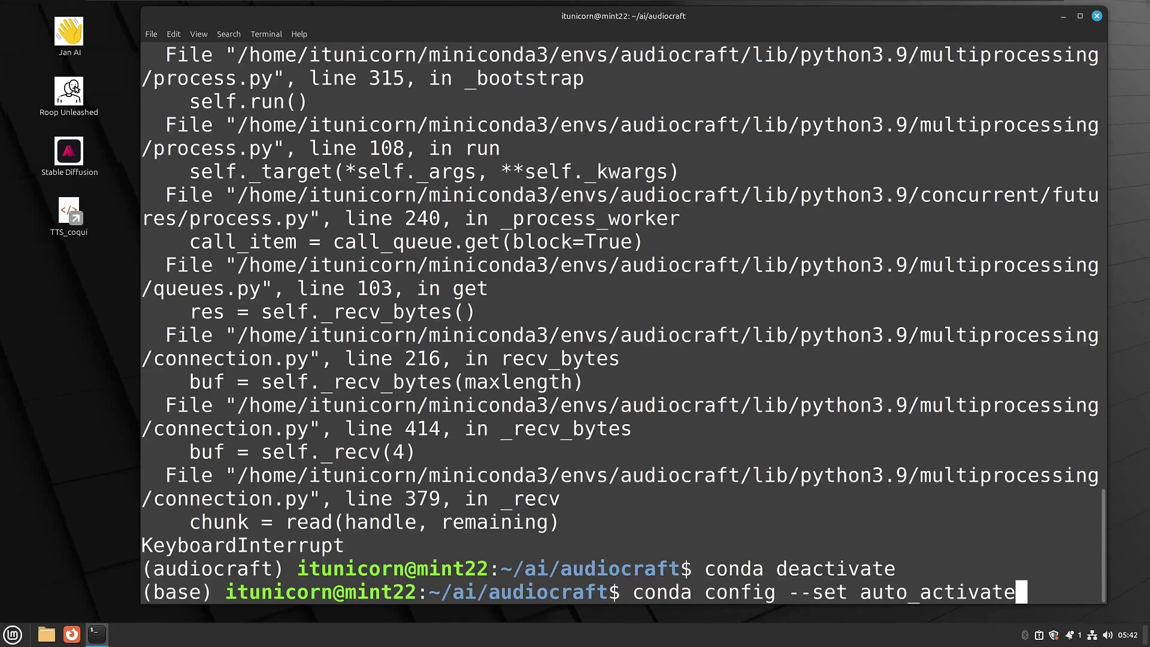
pyautogui.write('_base fal')
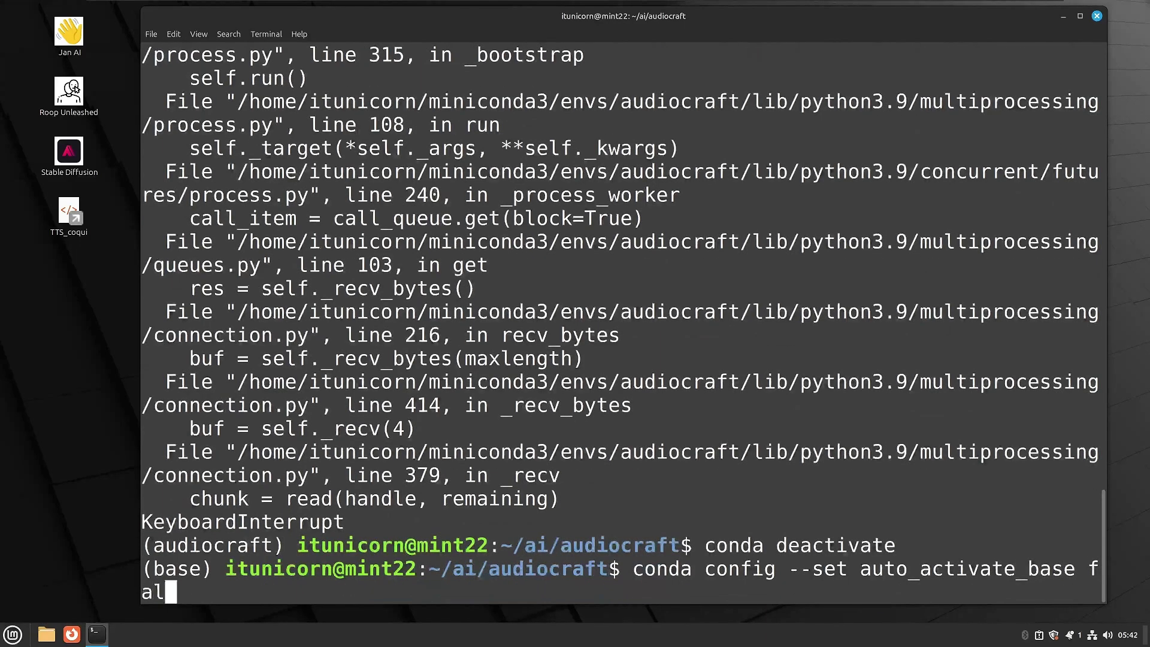
pyautogui.write('se')
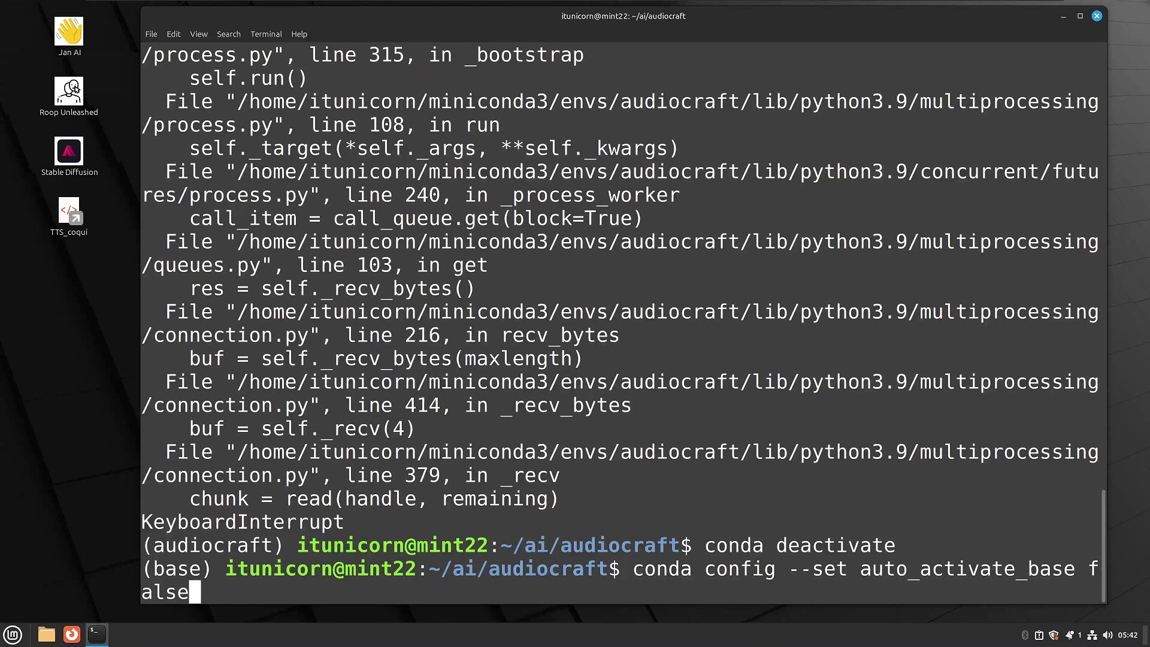
pyautogui.press('Return')
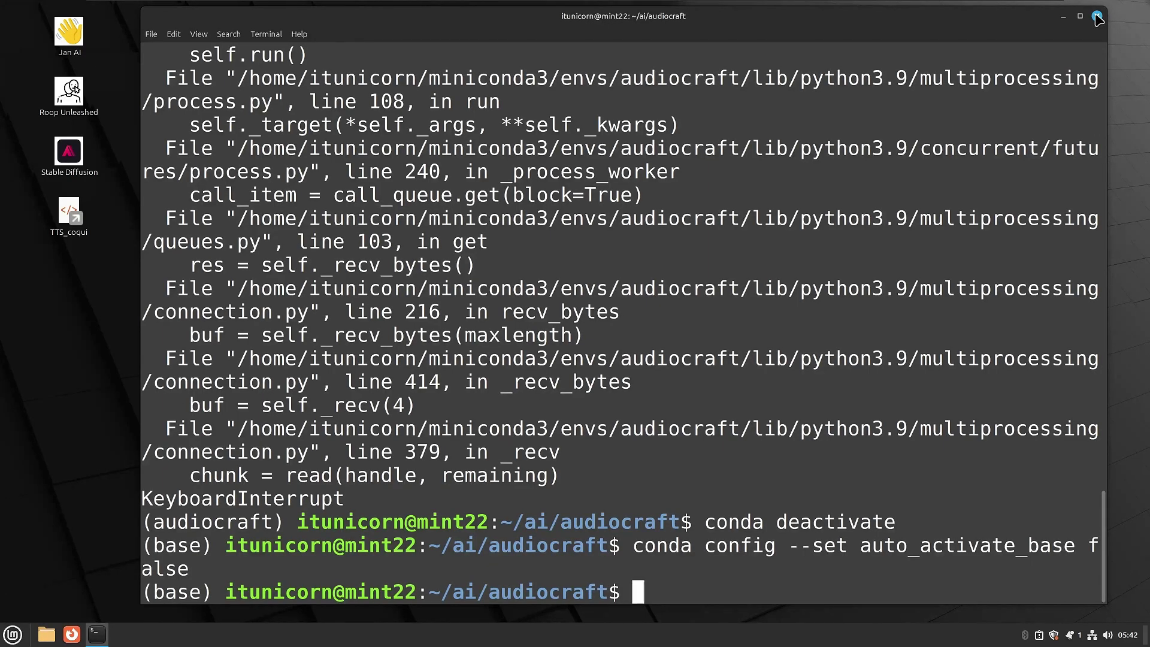
# Replace the old terminal with a new one and change into ai/audiocraft/
pyautogui.click(1097, 17)
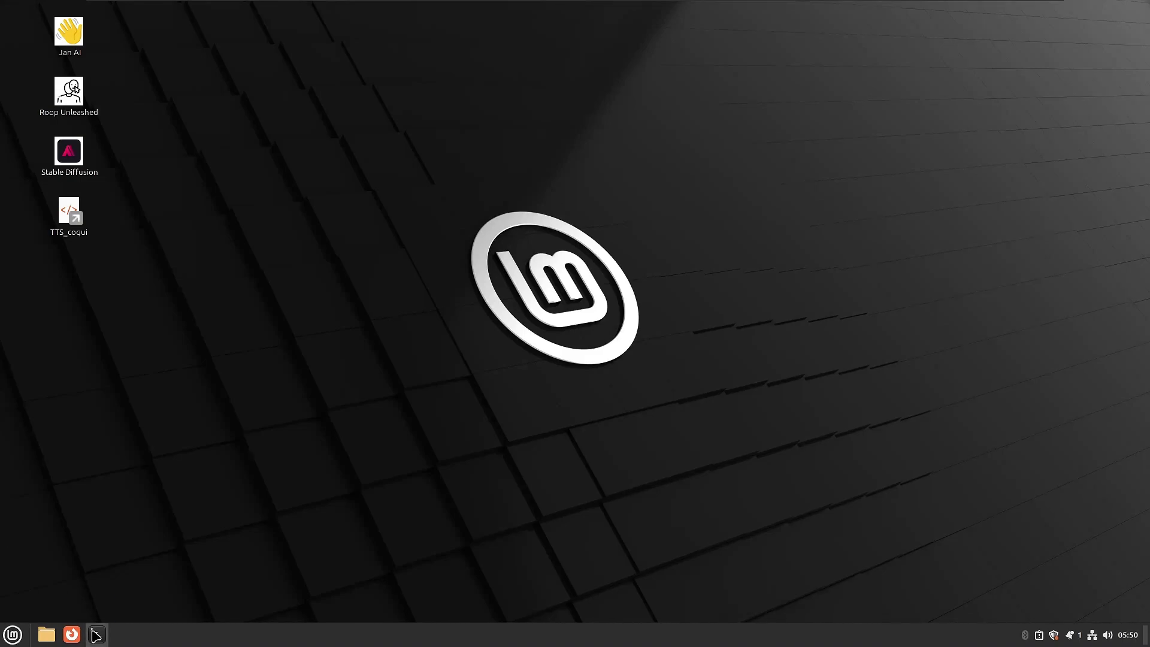
pyautogui.click(96, 635)
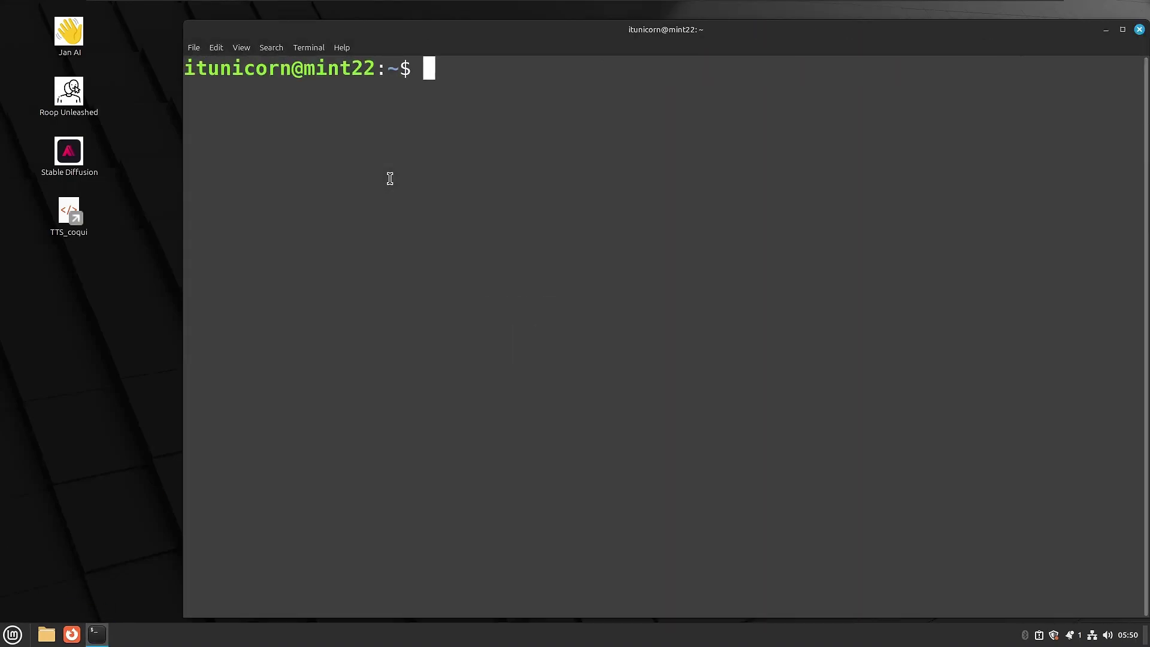
pyautogui.moveTo(490, 24); pyautogui.dragTo(452, 14)
pyautogui.write('cd ai/audiocraft/')
pyautogui.press('Return')
# Activate the audiocraft environment and launch demos.musicgen_app
pyautogui.write('conda actiav')
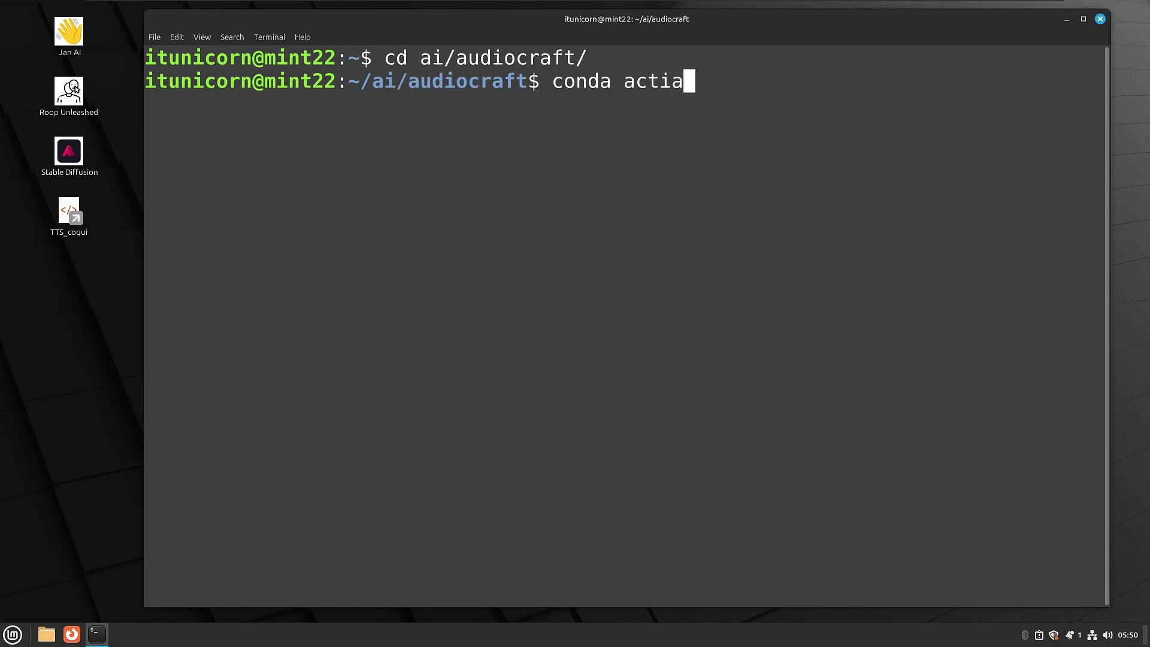
pyautogui.press('BackSpace')
pyautogui.press('BackSpace')
pyautogui.write('vate ')
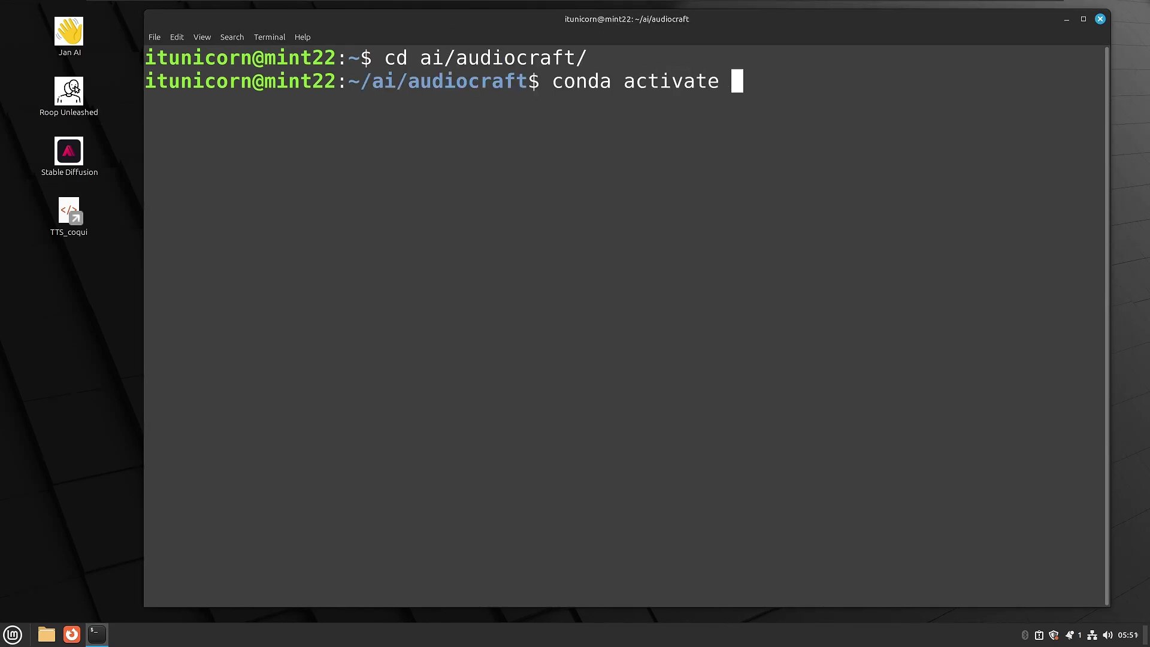
pyautogui.write('audiocraft')
pyautogui.press('Return')
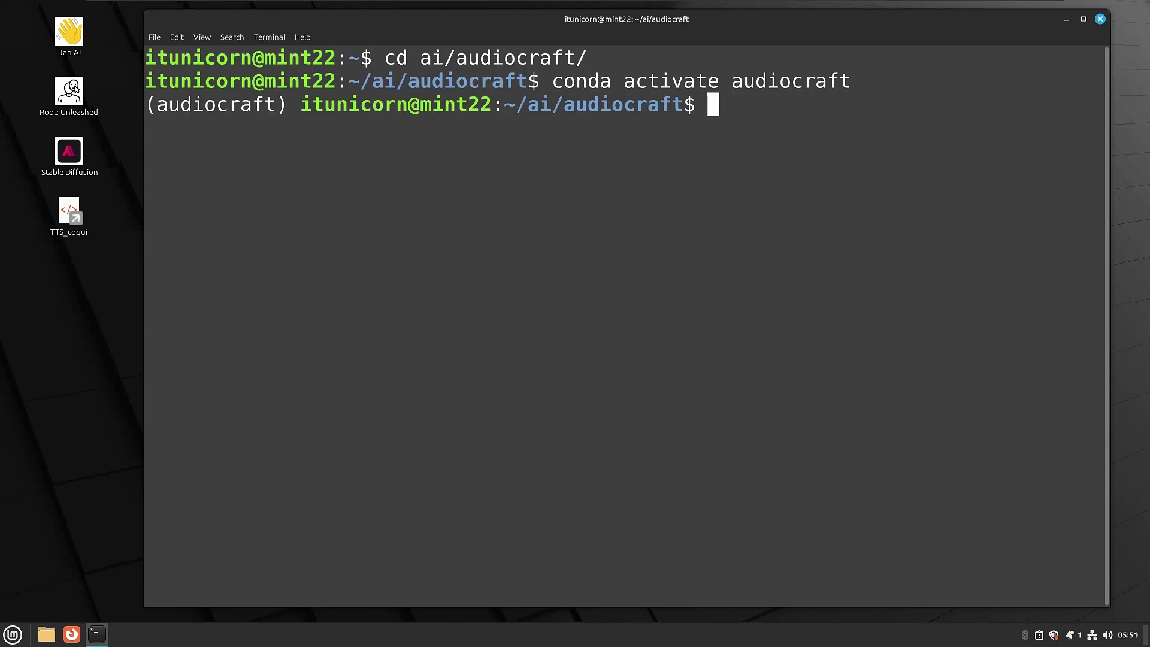
pyautogui.write('python -m ')
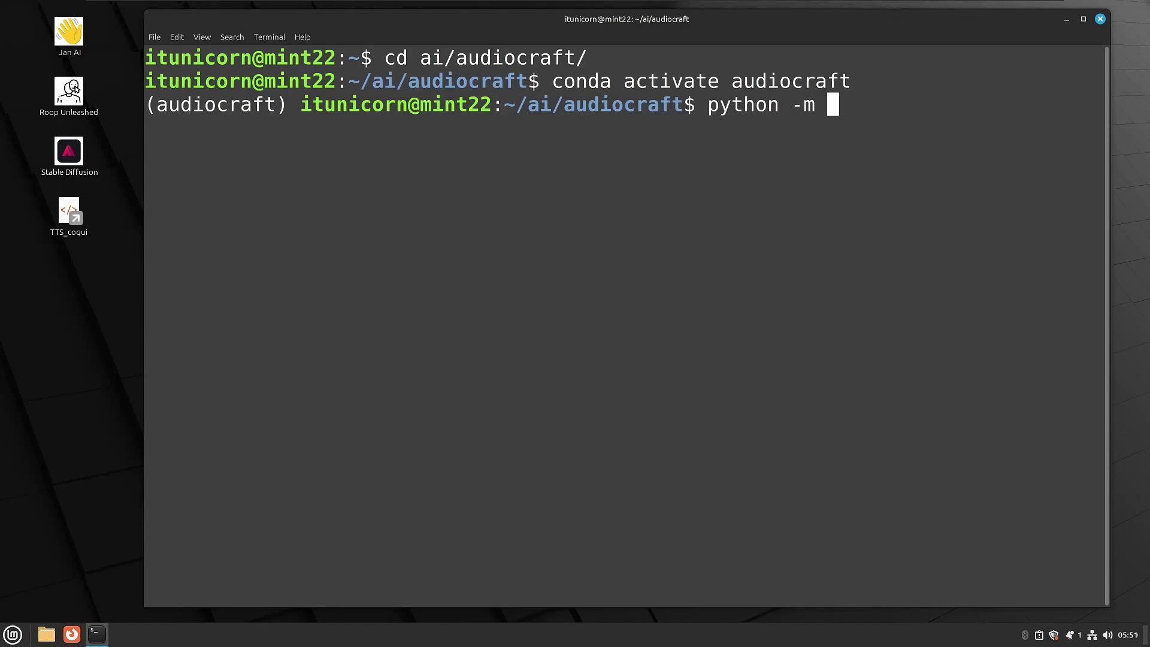
pyautogui.write('demos.')
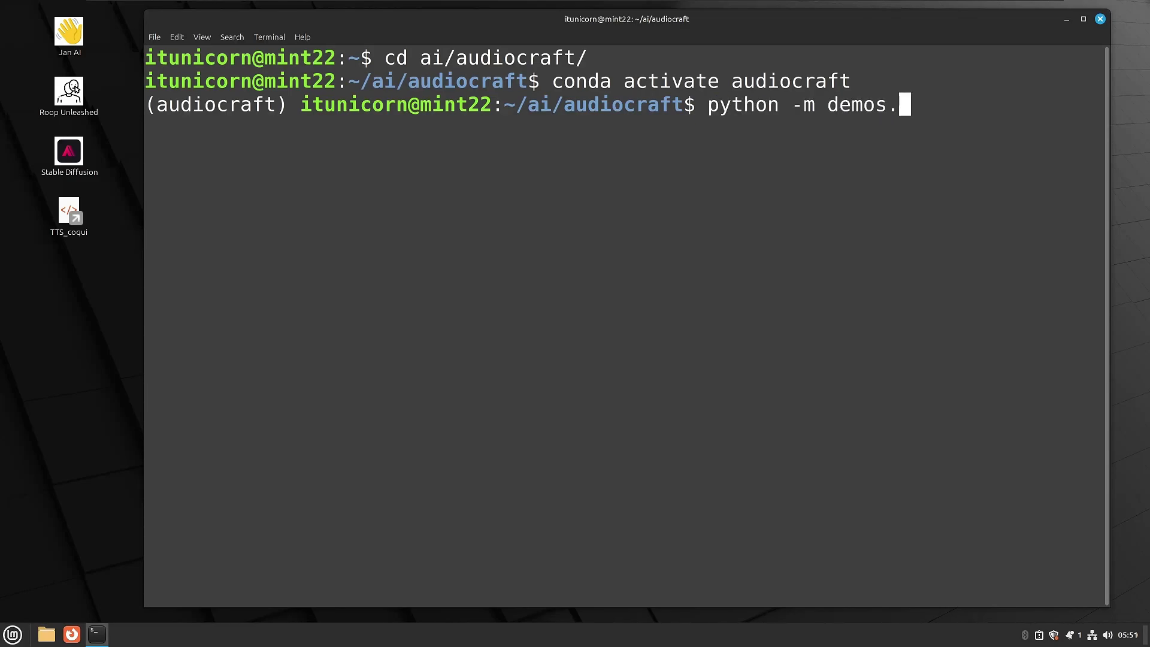
pyautogui.write('musicgen_a')
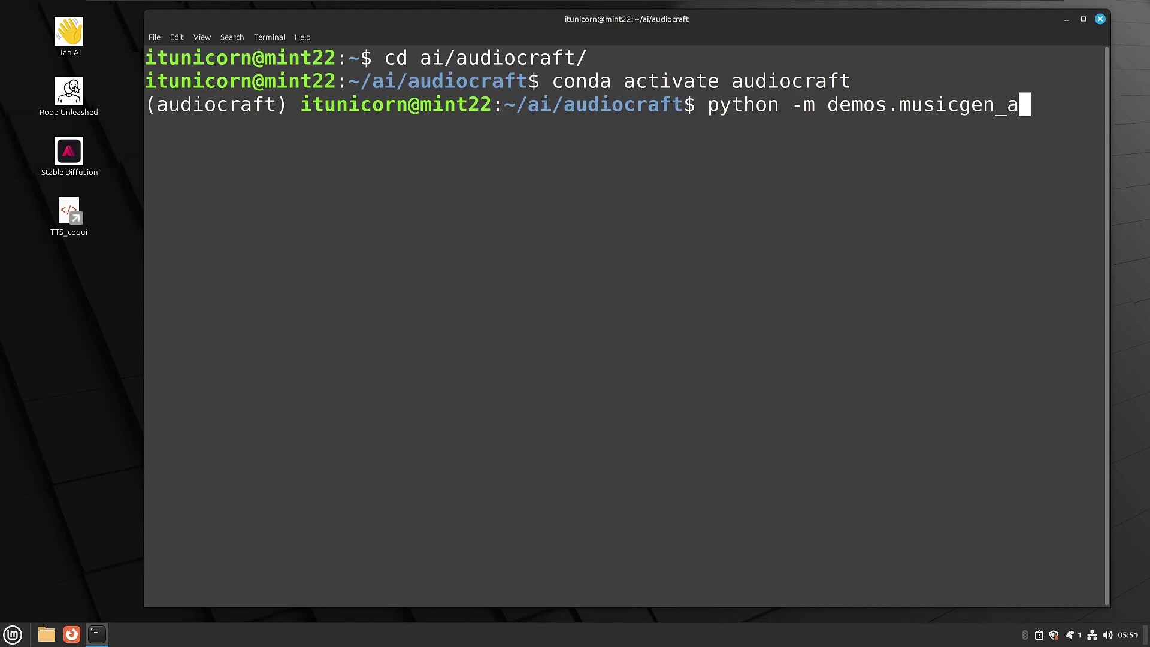
pyautogui.write('pp')
pyautogui.press('Return')
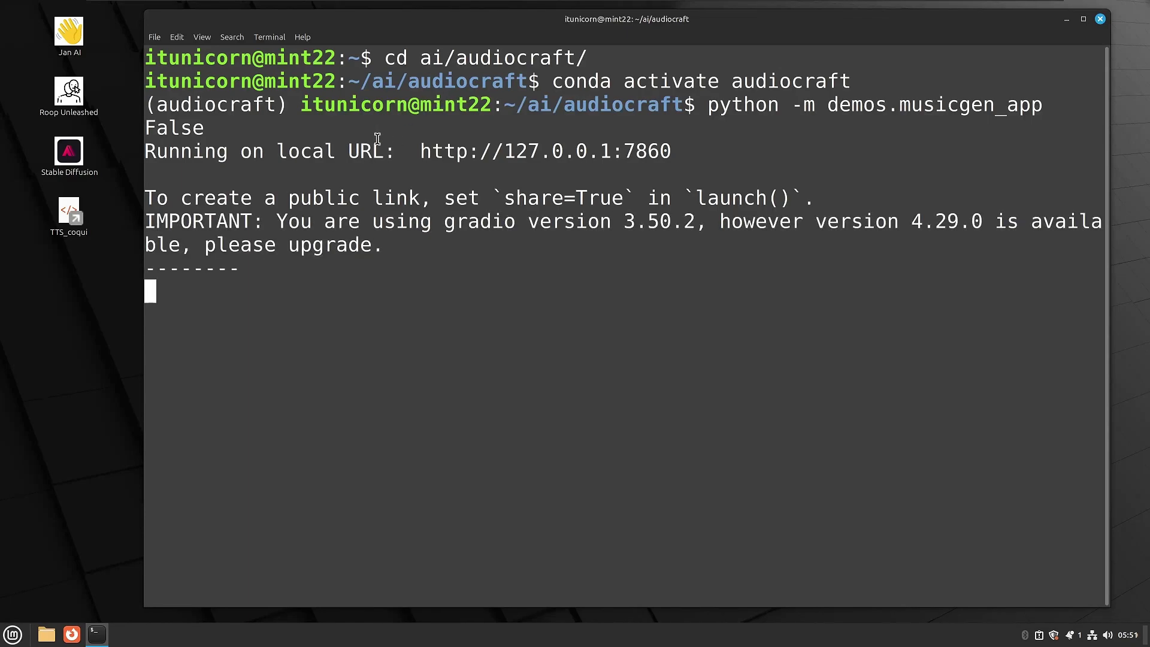
# Open MusicGen at 127.0.0.1:7860 and enter the prompt 'epic 80s rock song'
pyautogui.keyDown('ctrl'); pyautogui.click(572, 152); pyautogui.keyUp('ctrl')
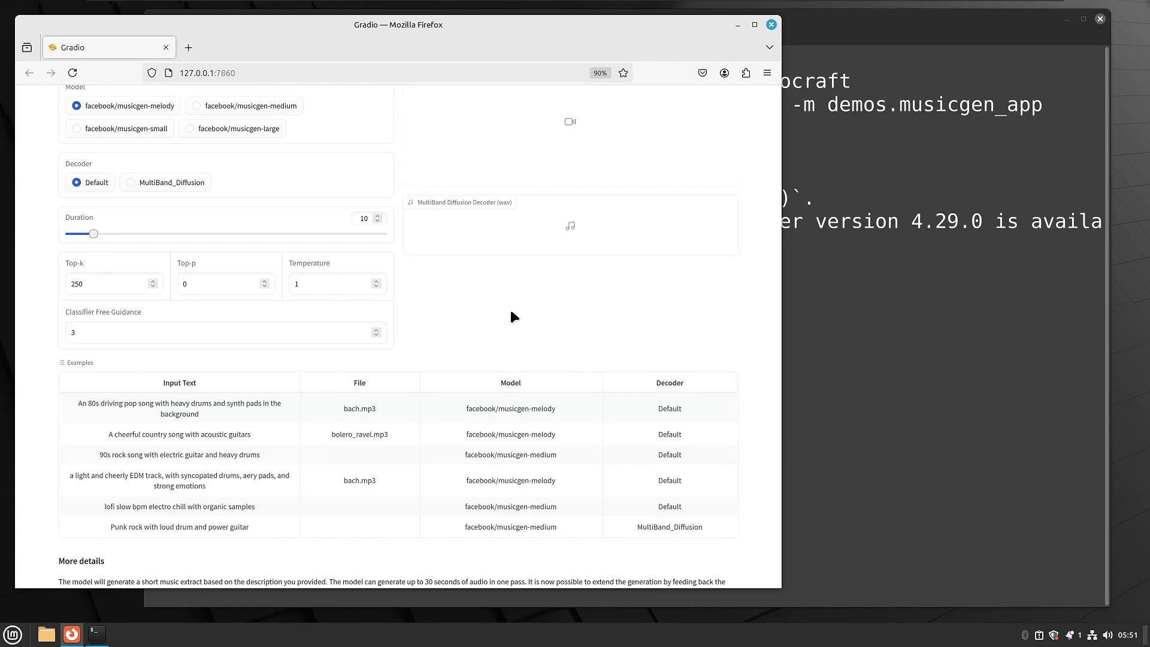
pyautogui.scroll(3, 511, 311)
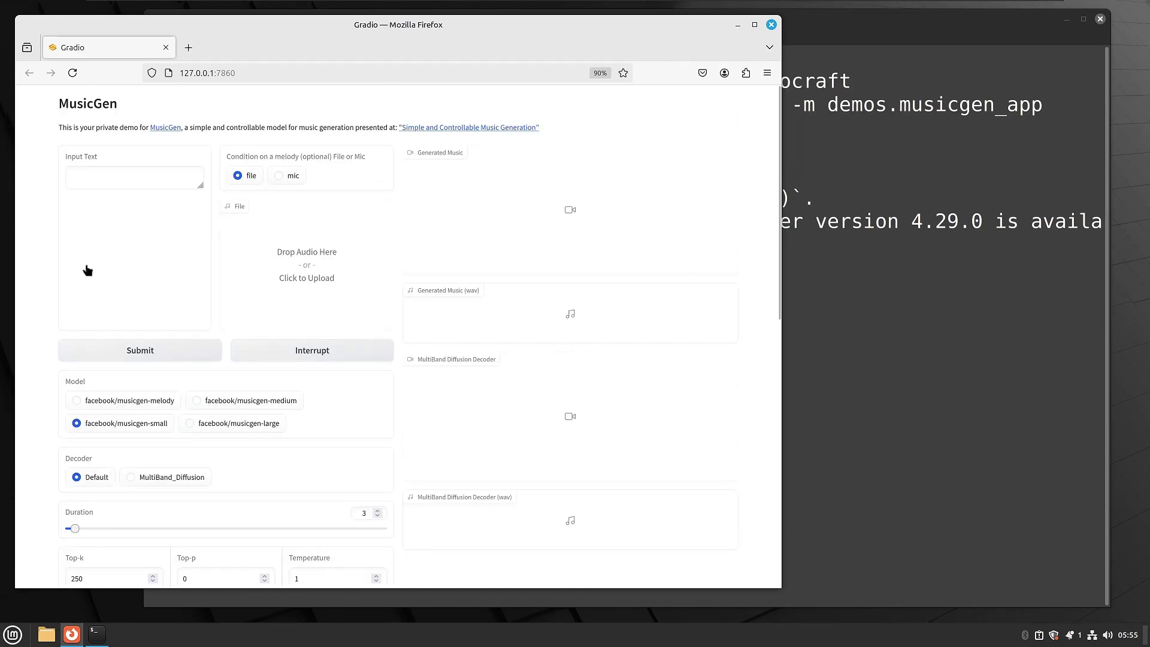
pyautogui.click(84, 170)
pyautogui.write('epic 80s rock song')
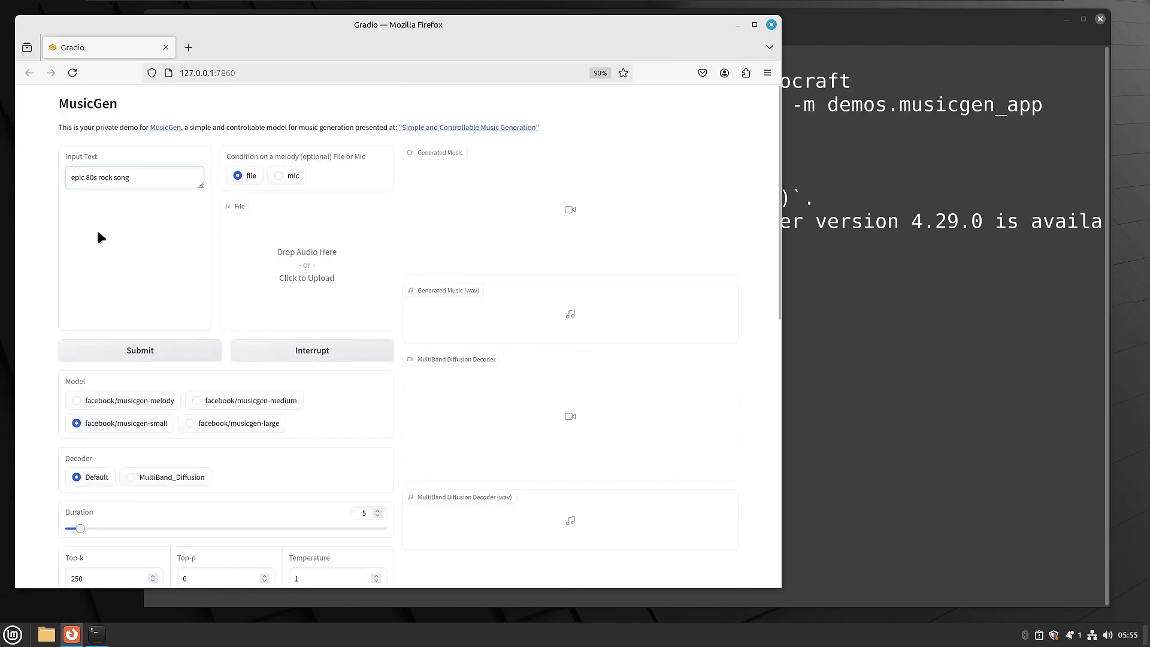
# Generate the 5-second musicgen-small clip, play it, and close Firefox
pyautogui.click(126, 354)
pyautogui.hotkey('alt', 'Tab')
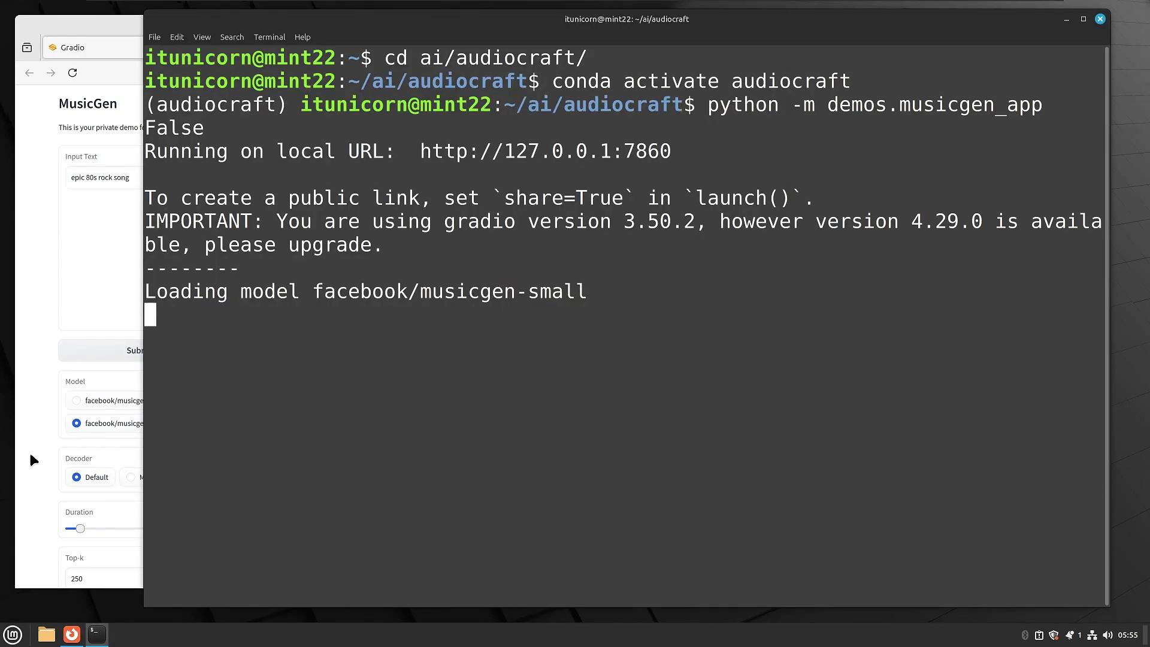
pyautogui.hotkey('alt', 'Tab')
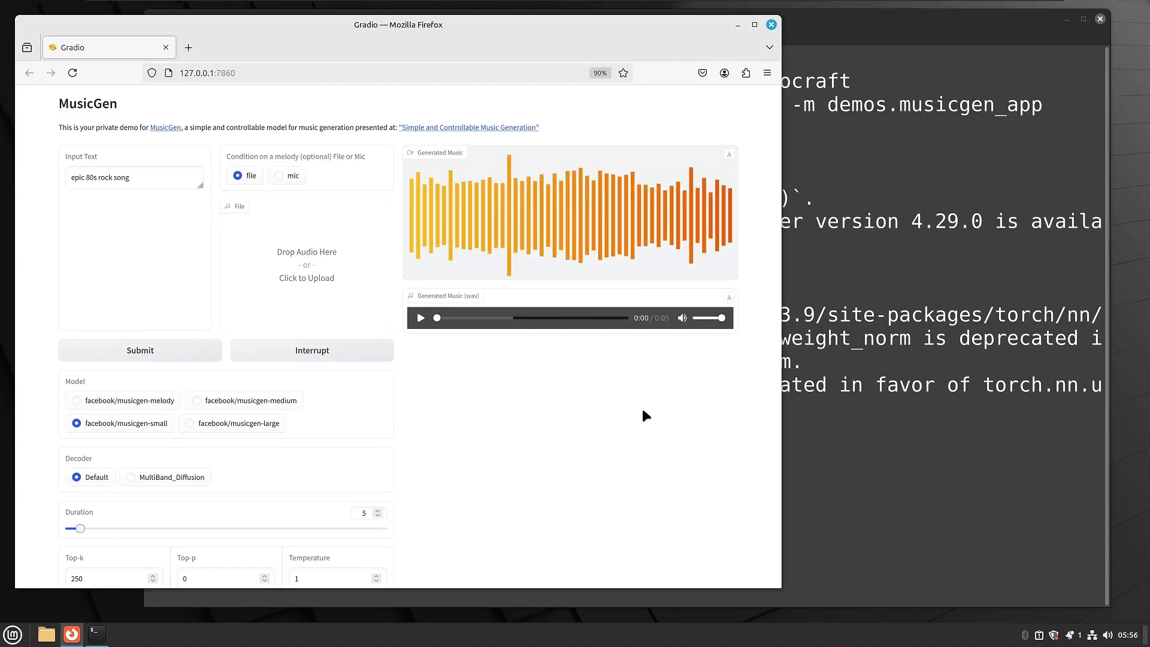
pyautogui.click(420, 319)
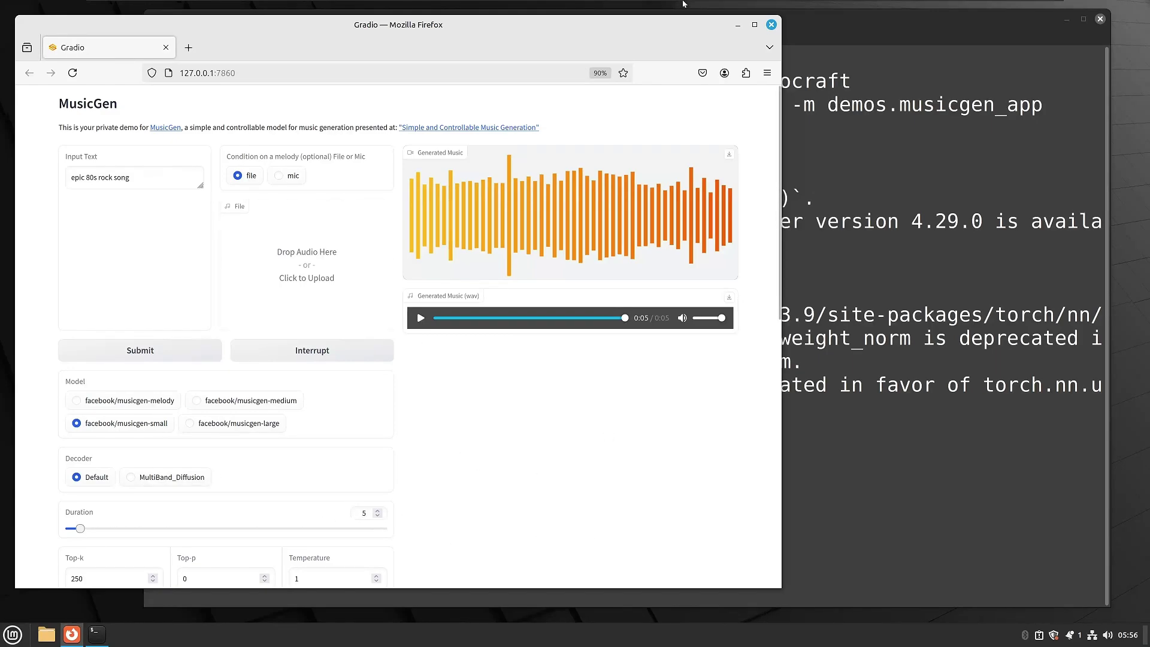
pyautogui.click(771, 25)
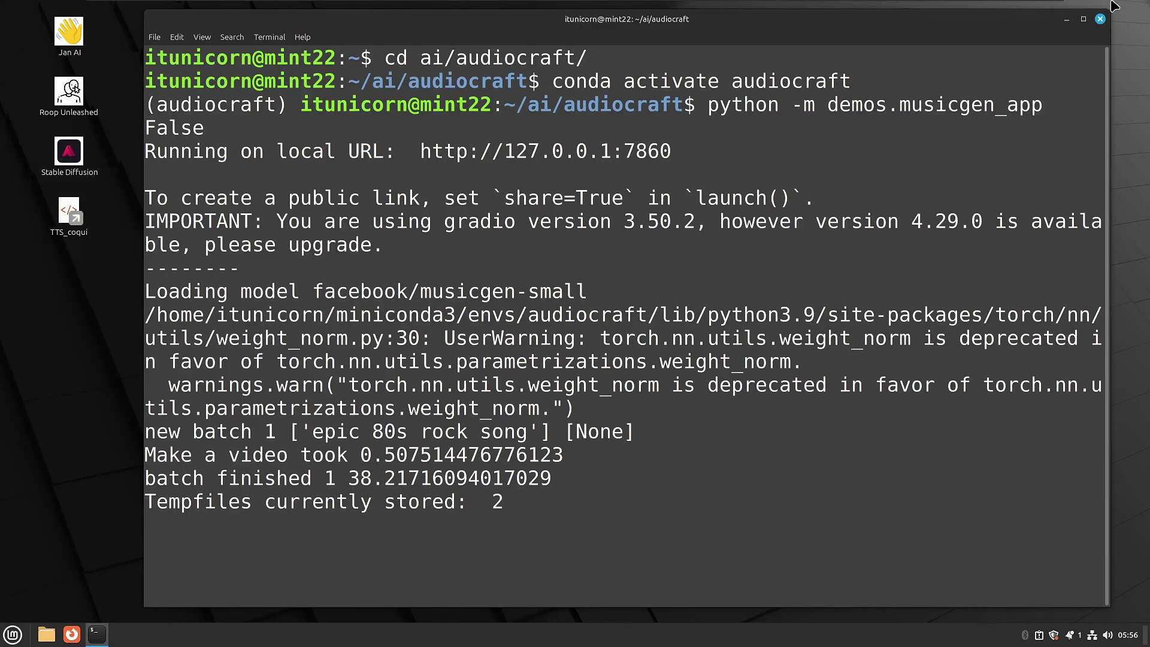
# Close the MusicGen terminal, open a new enlarged one, and change into ai/audiocraft
pyautogui.click(1100, 19)
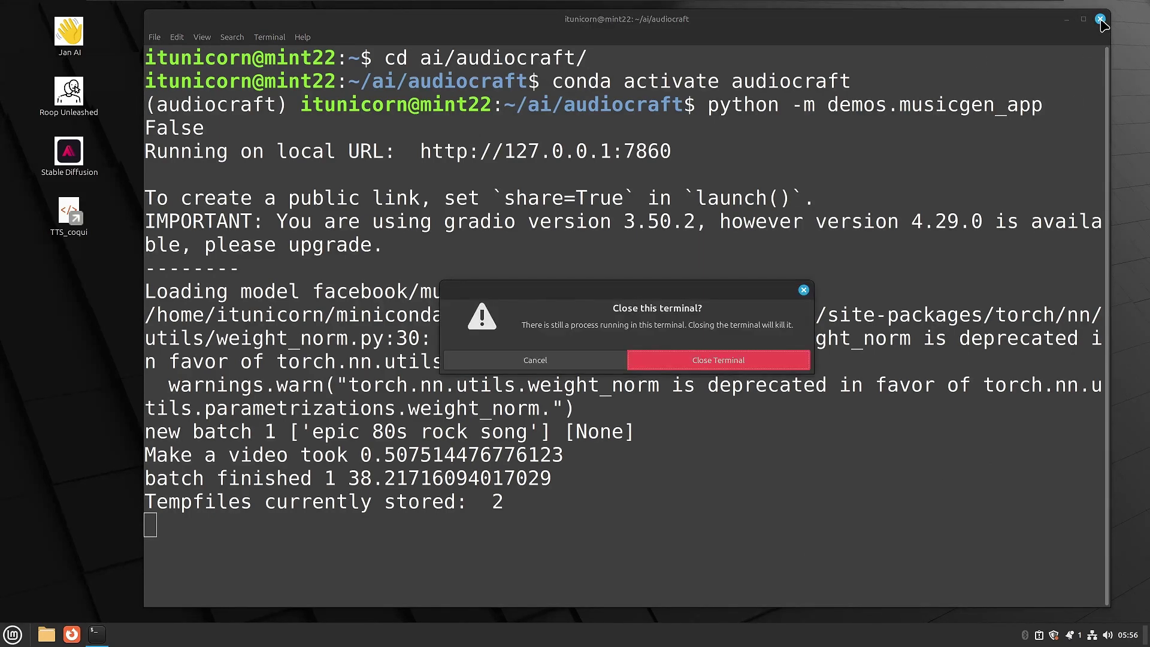
pyautogui.click(751, 365)
pyautogui.click(96, 636)
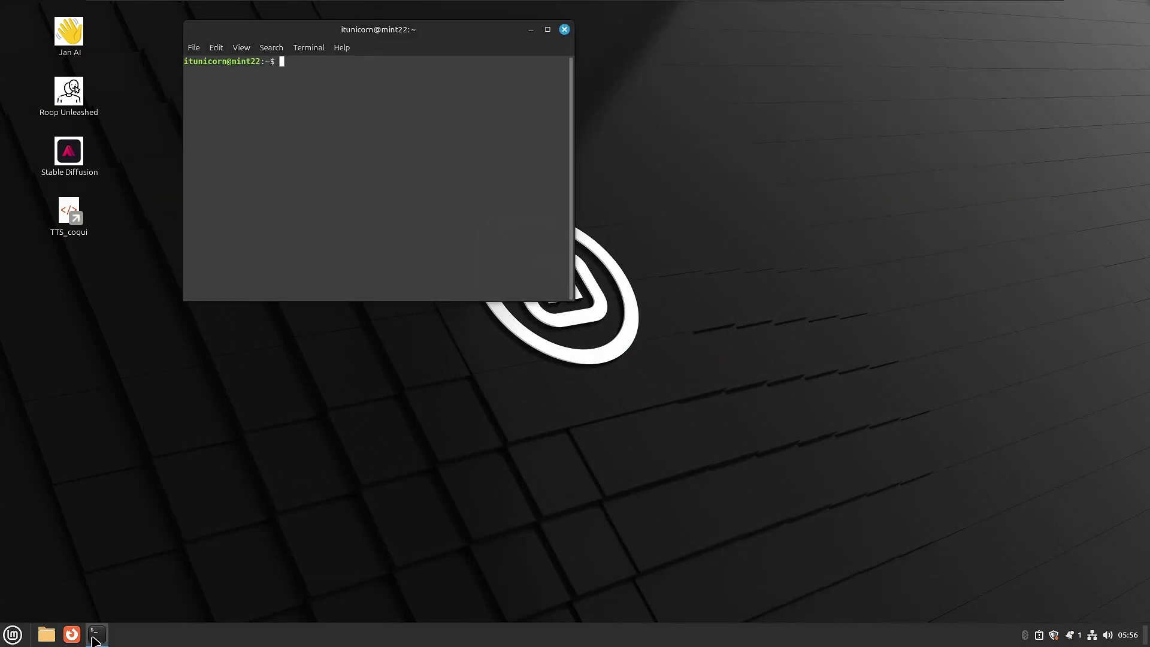
pyautogui.hotkey('ctrl', '+')
pyautogui.hotkey('ctrl', '+')
pyautogui.hotkey('ctrl', '+')
pyautogui.hotkey('ctrl', '+')
pyautogui.hotkey('ctrl', '+')
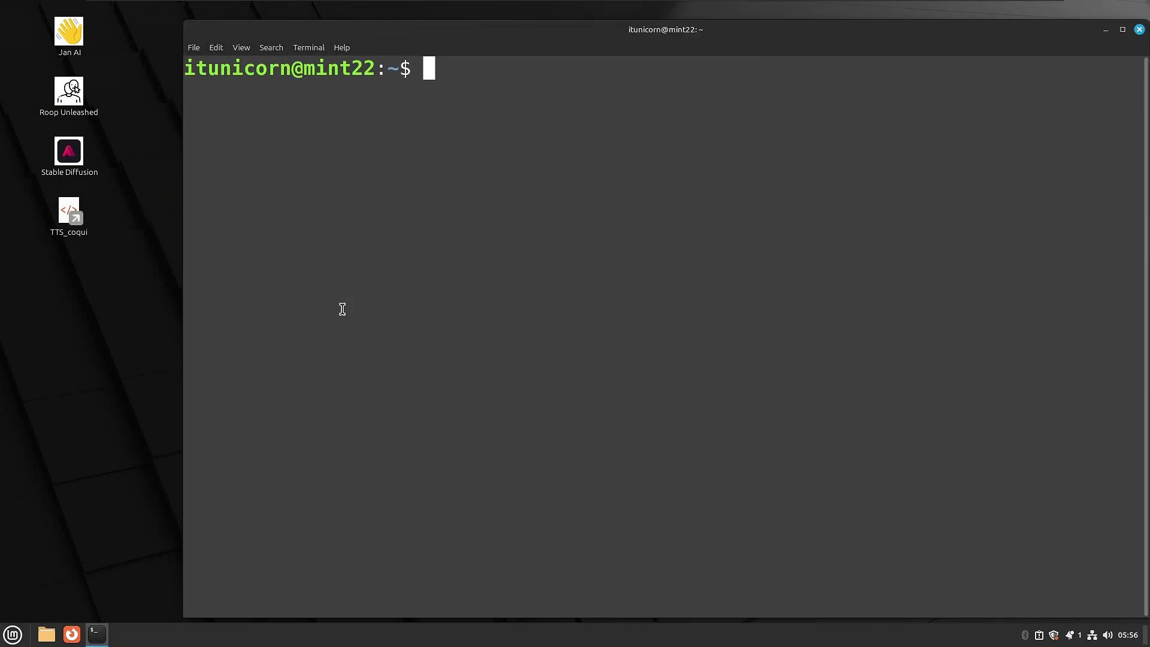
pyautogui.moveTo(724, 35); pyautogui.dragTo(658, 19)
pyautogui.write('cd ai/')
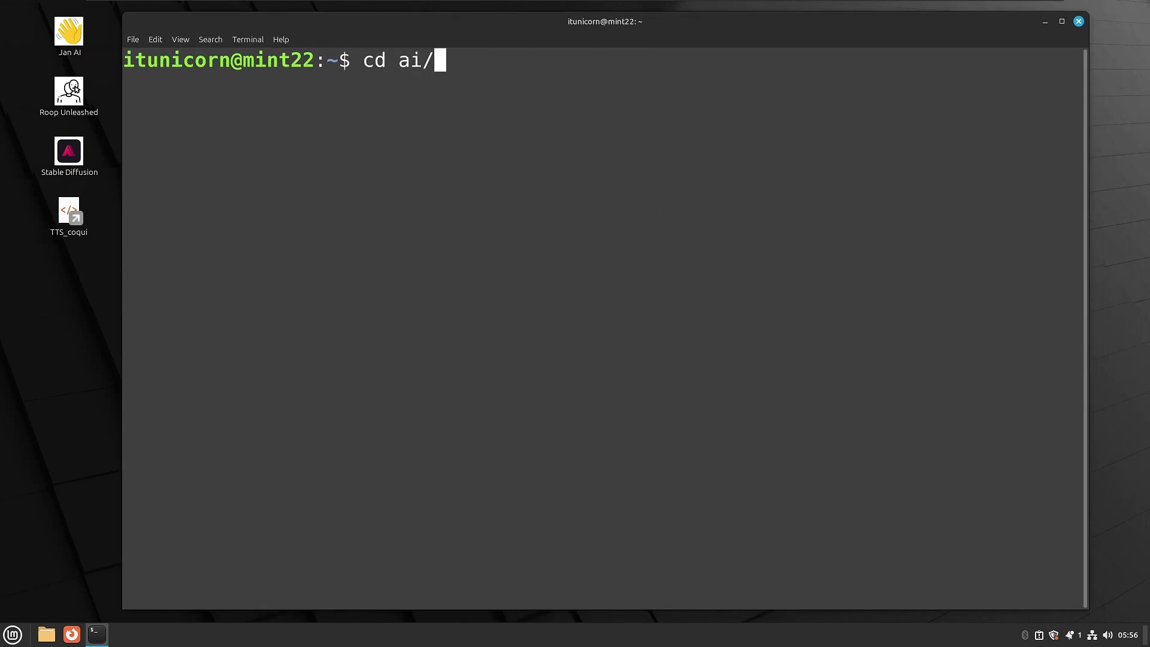
pyautogui.write('au')
pyautogui.press('Tab')
pyautogui.press('Return')
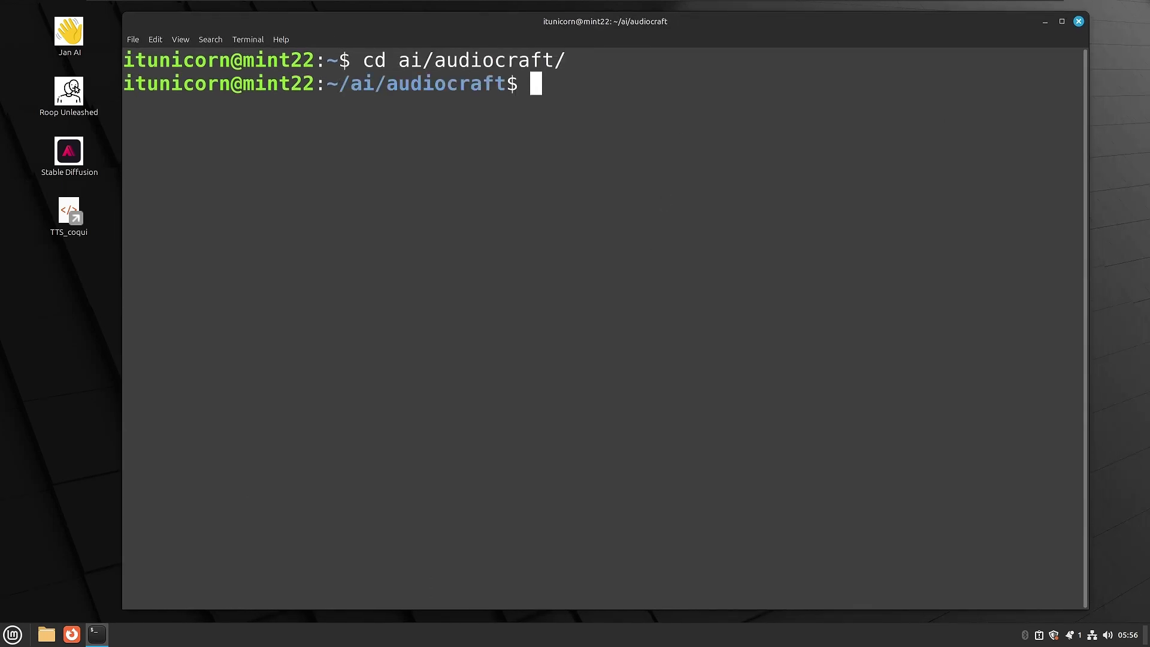
# Activate the audiocraft environment and launch demos.audiogen_app
pyautogui.write('conda ')
pyautogui.write('activate')
pyautogui.write(' audiocraf')
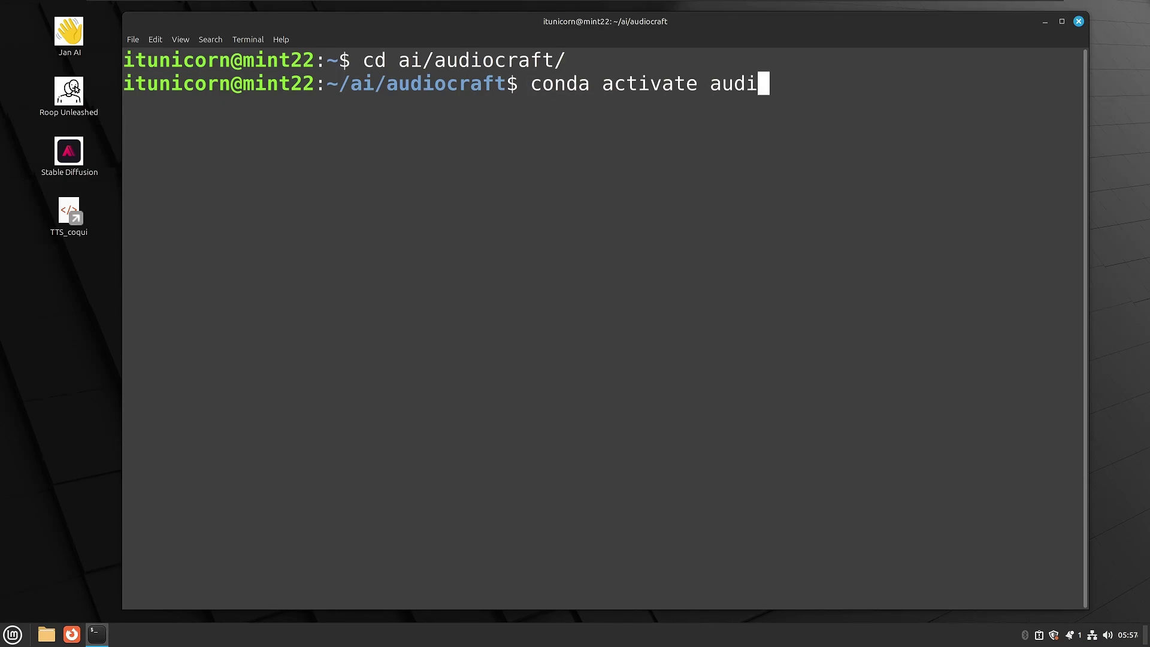
pyautogui.write('t')
pyautogui.press('Return')
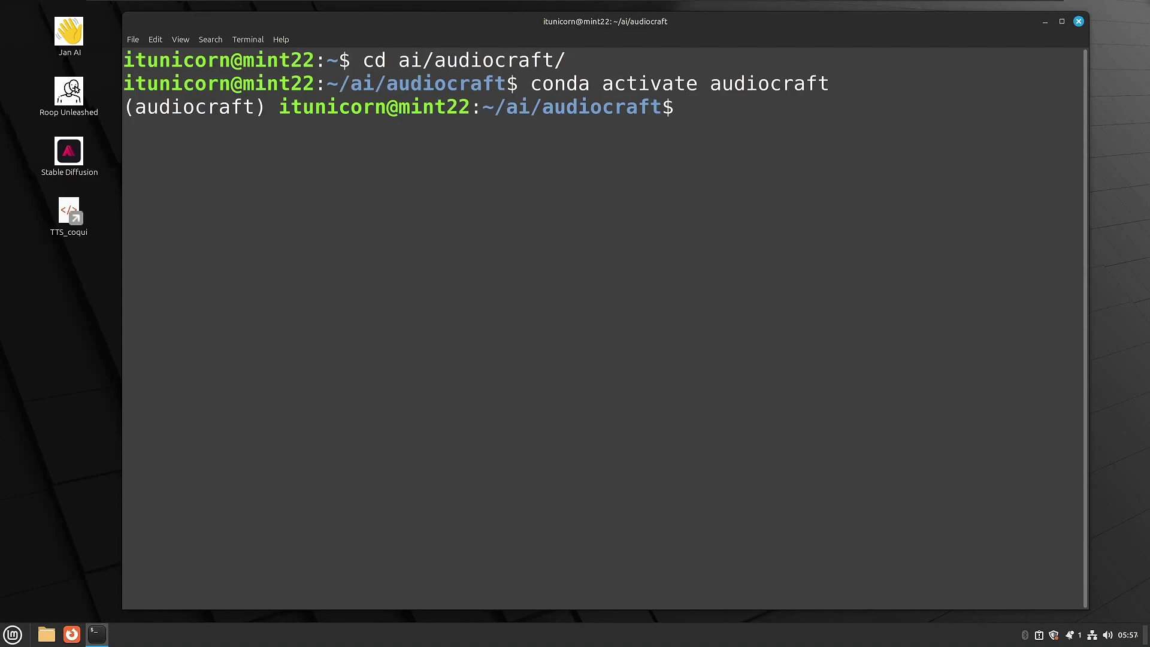
pyautogui.write('python -m demos.audiogen_app')
pyautogui.press('Return')
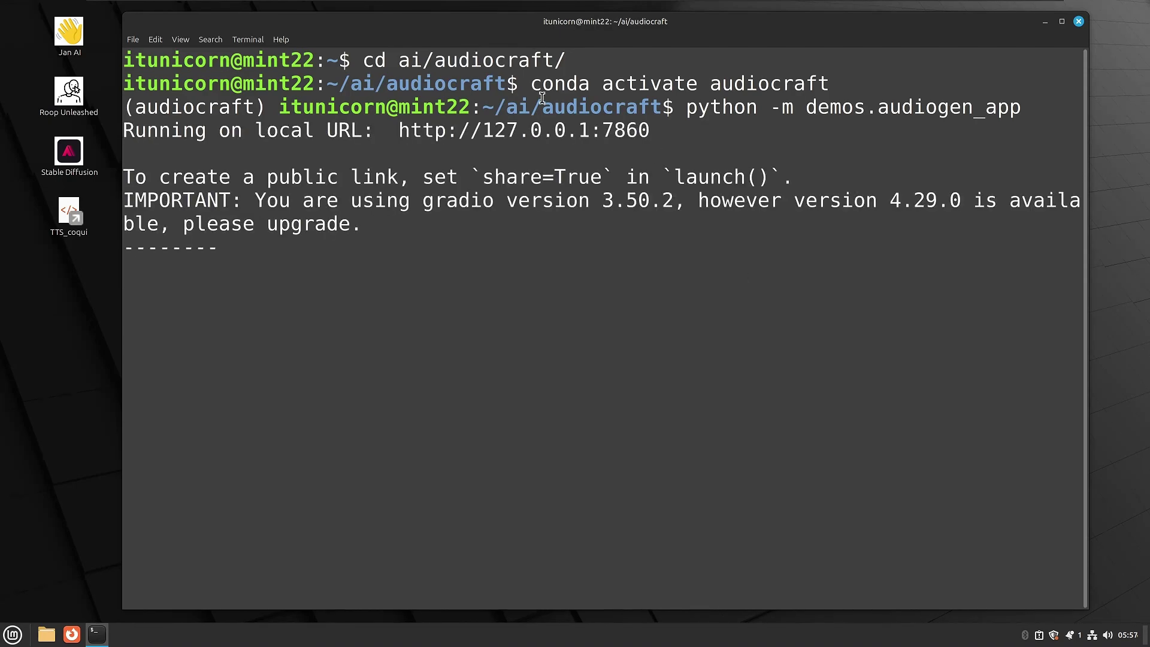
# Open AudioGen, enter 'a dog barking', set Duration to 8 and Temperature to 0.85
pyautogui.keyDown('ctrl'); pyautogui.click(543, 134); pyautogui.keyUp('ctrl')
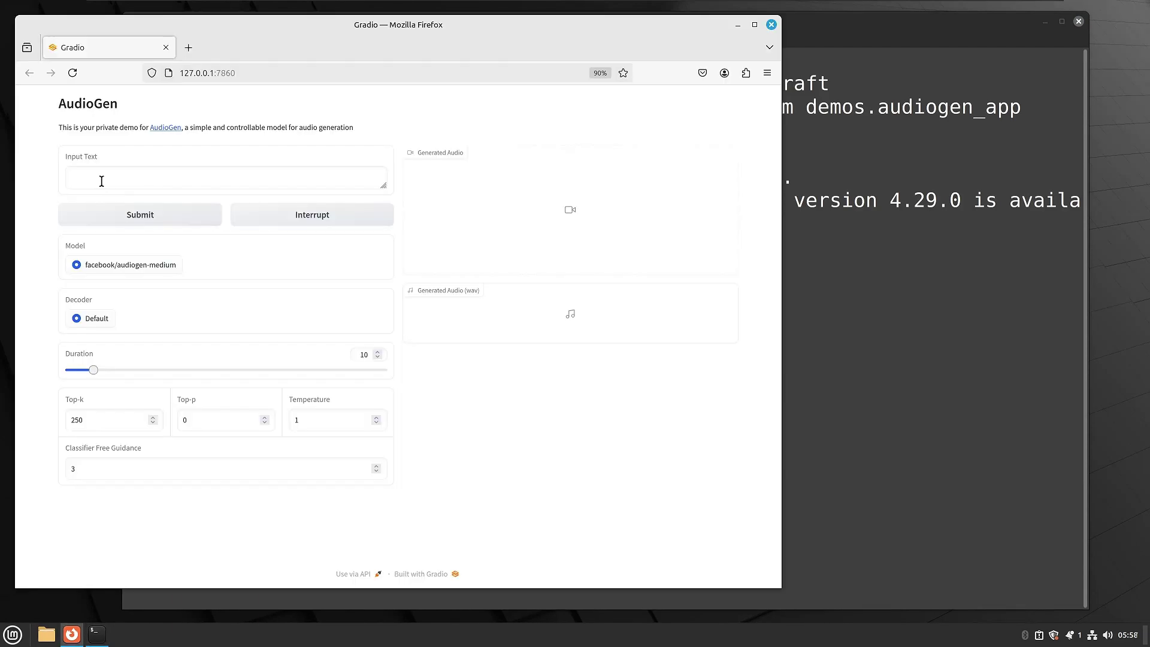
pyautogui.click(102, 181)
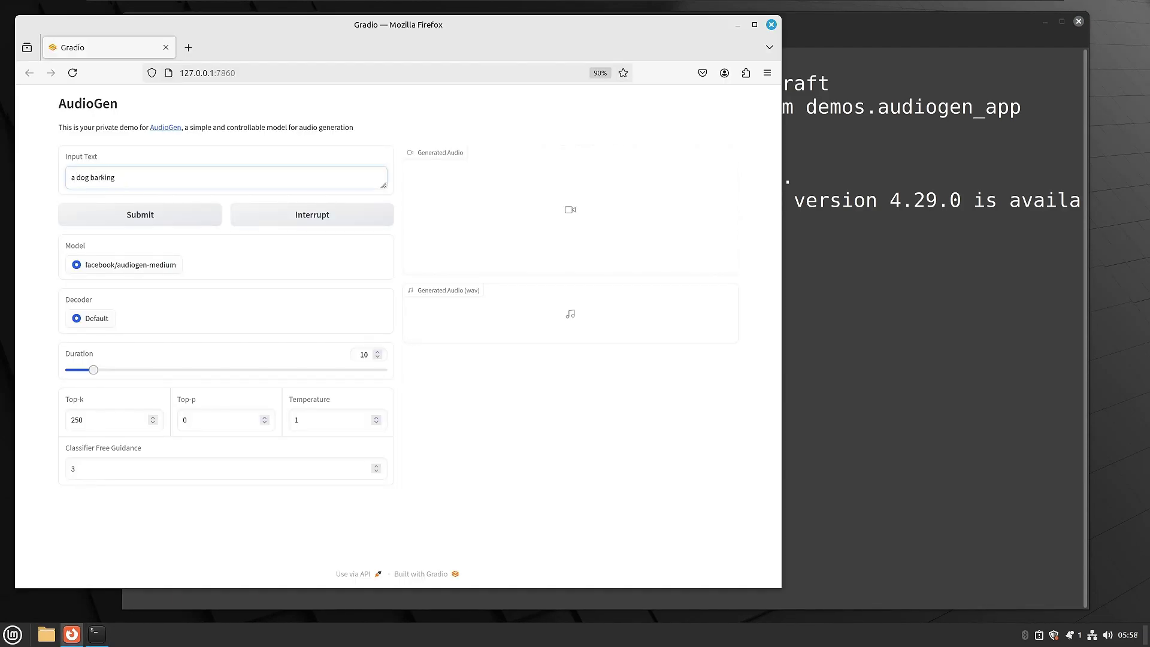
pyautogui.click(379, 358)
pyautogui.click(379, 357)
pyautogui.doubleClick(313, 424)
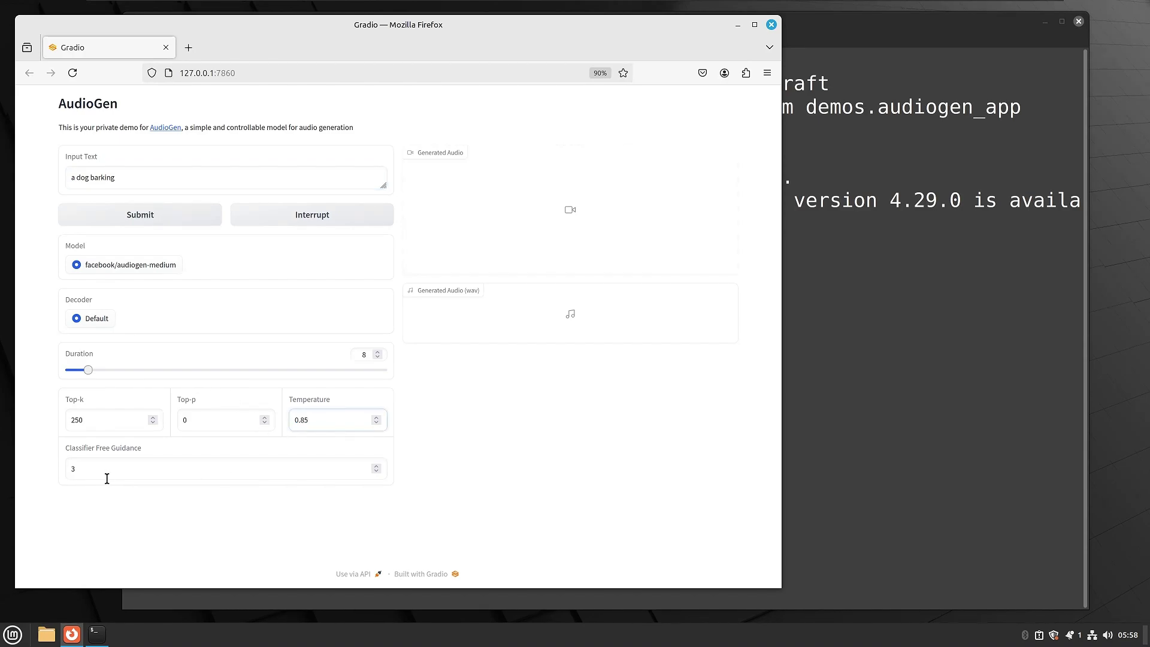
# Generate the dog barking clip, play it, and close Firefox
pyautogui.click(140, 214)
pyautogui.hotkey('alt', 'Tab')
pyautogui.hotkey('alt', 'Tab')
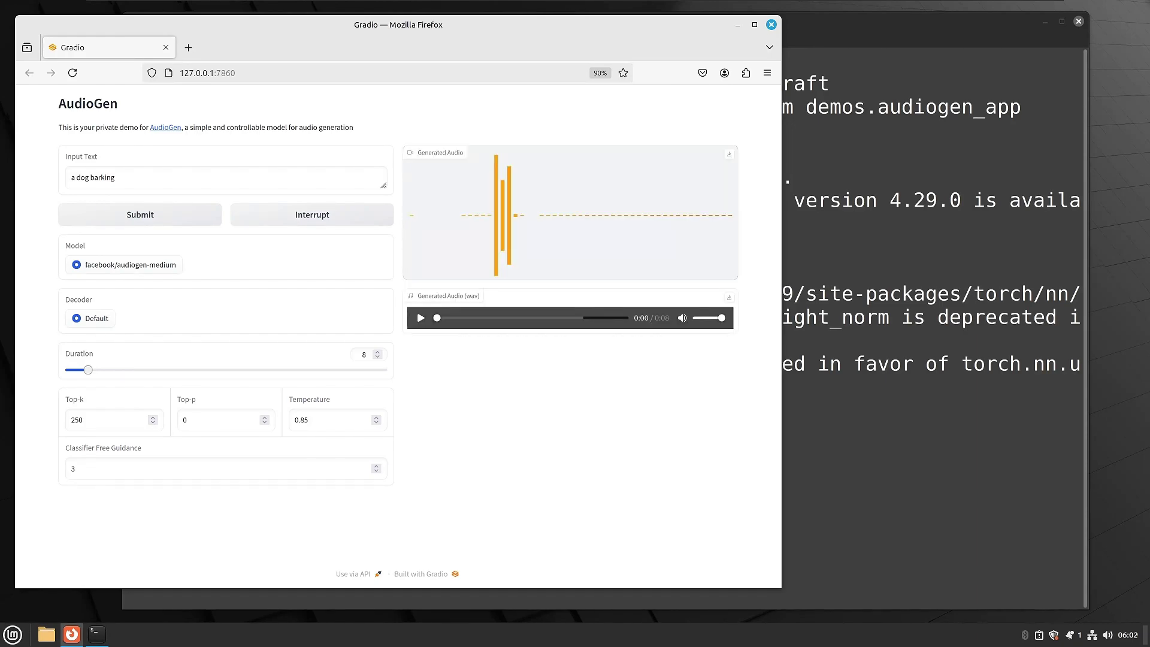
pyautogui.click(420, 318)
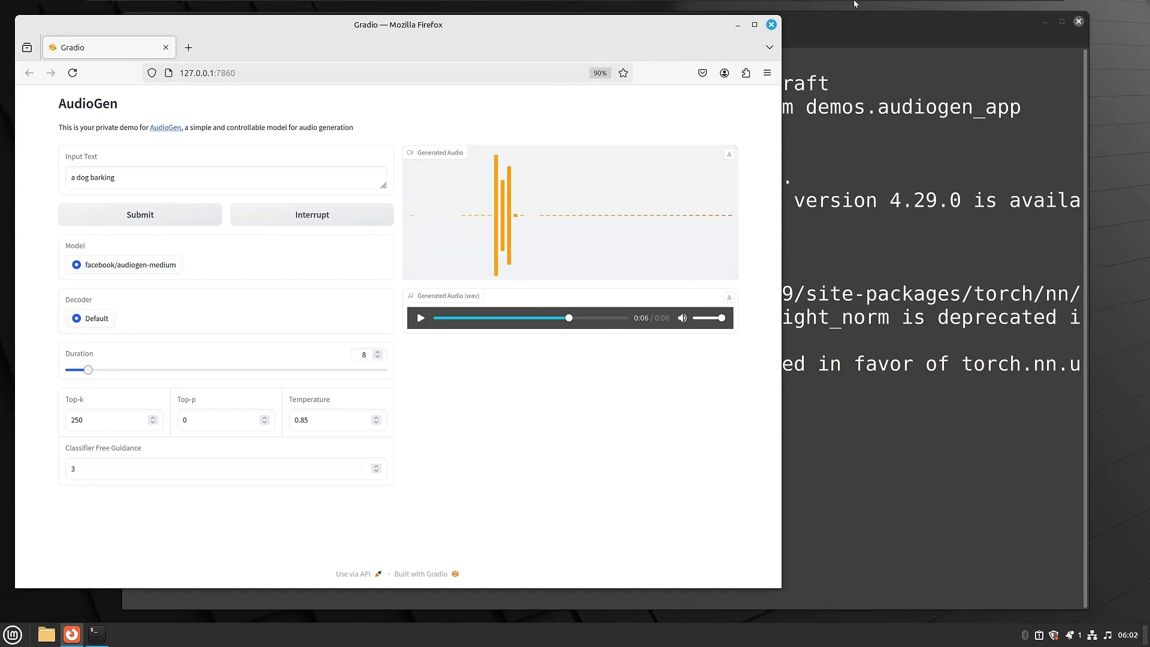
pyautogui.click(771, 25)
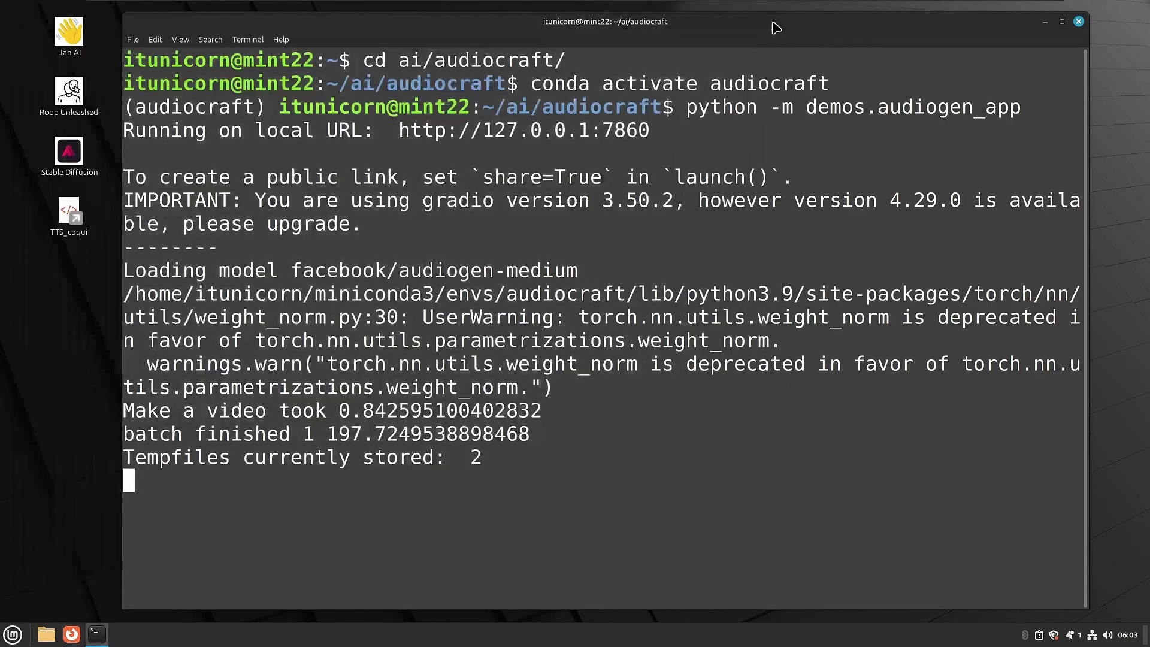
# Close the AudioGen terminal and create launch_musicgen.sh in nano
pyautogui.click(1079, 22)
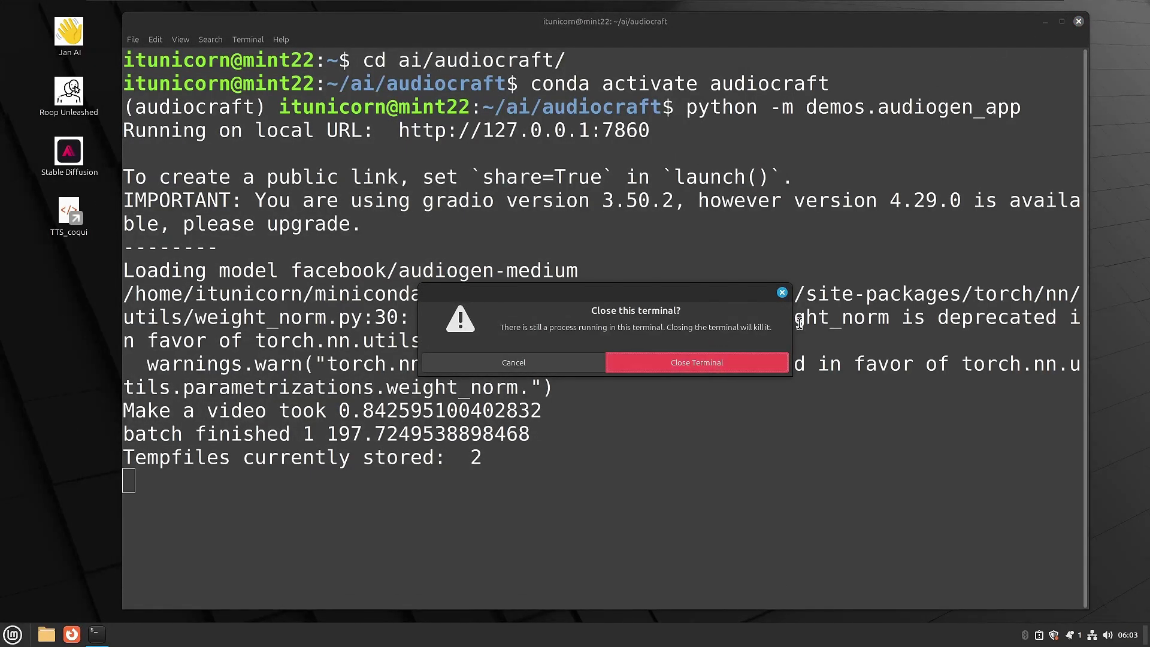
pyautogui.click(752, 363)
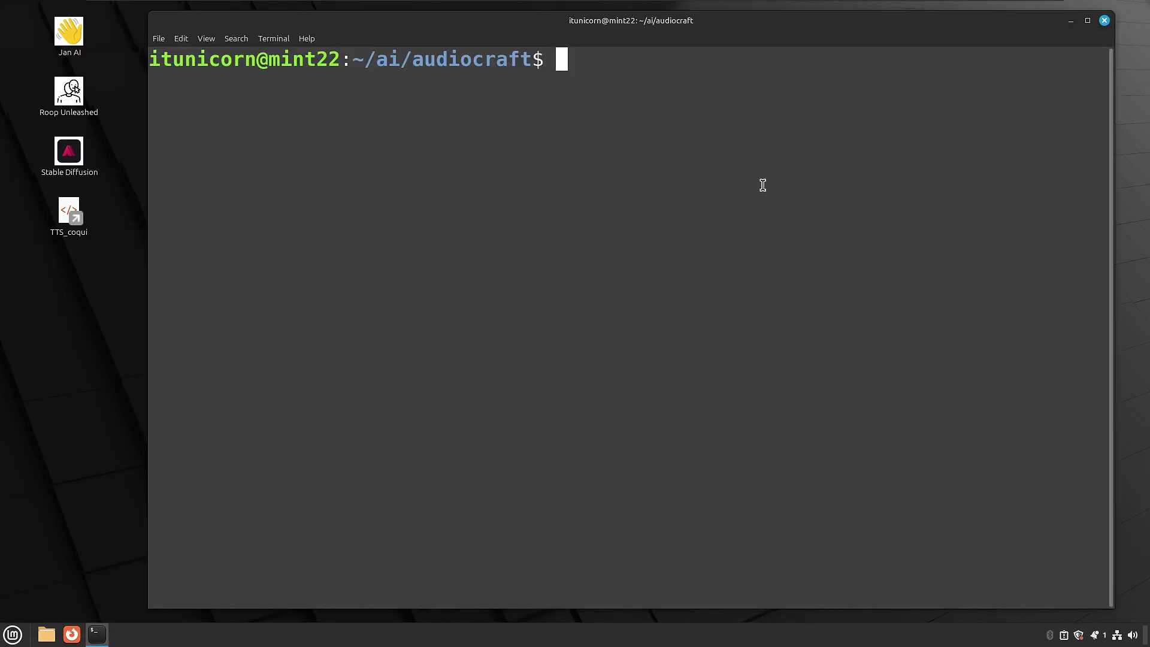
pyautogui.write('nano launch')
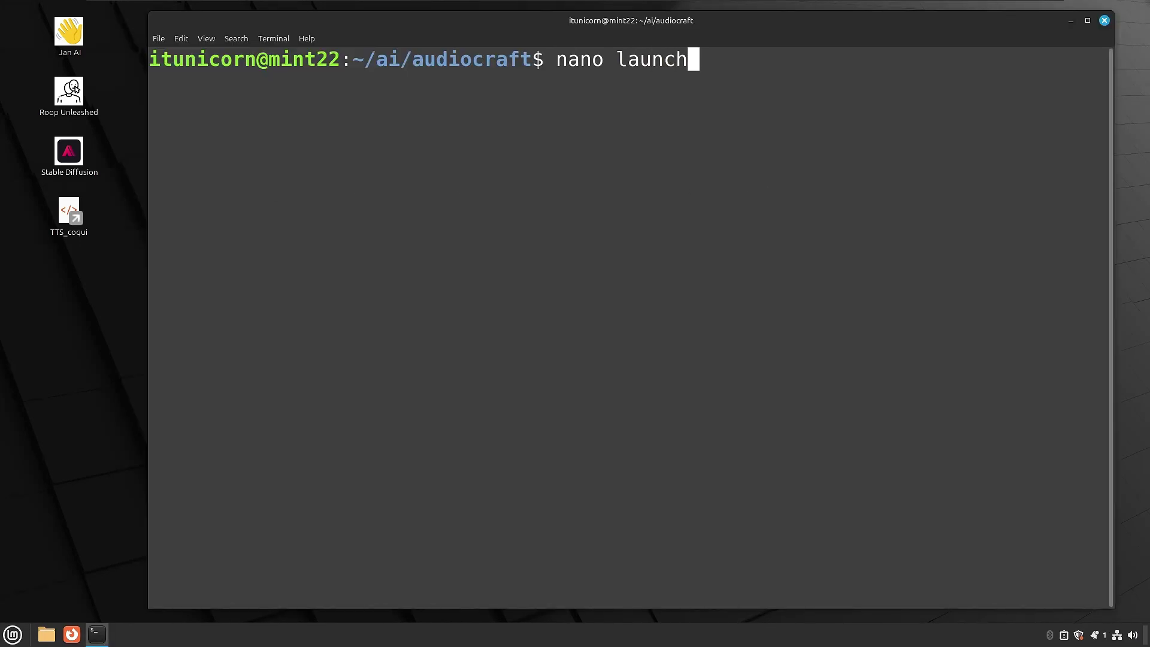
pyautogui.write('_musi')
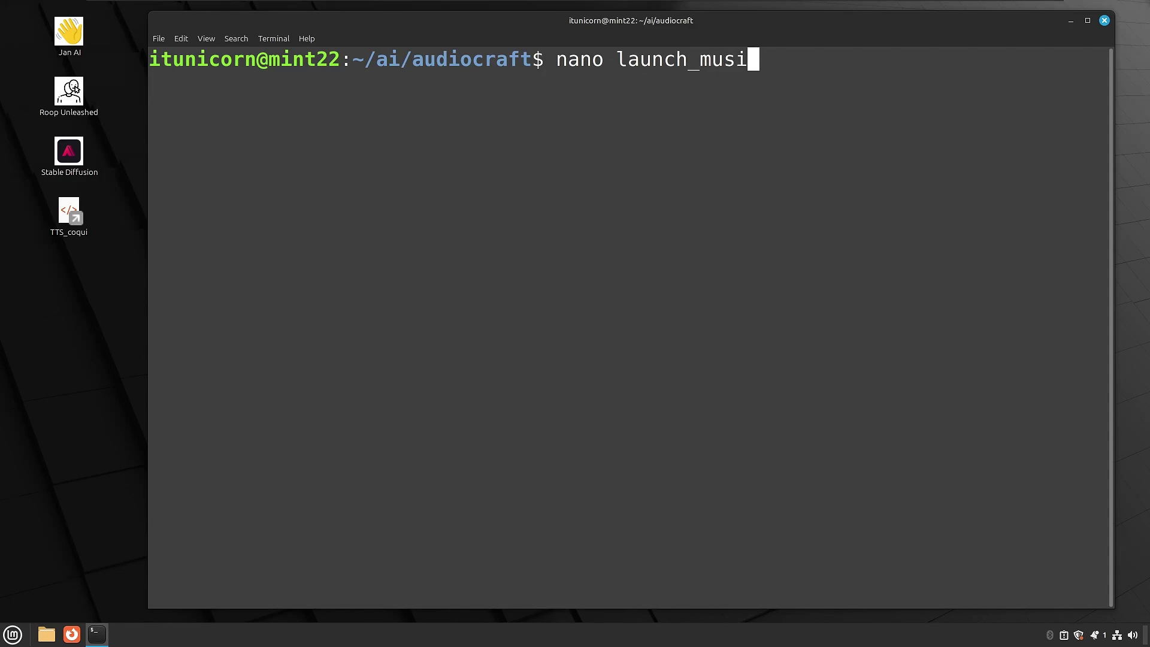
pyautogui.write('cgen.sh')
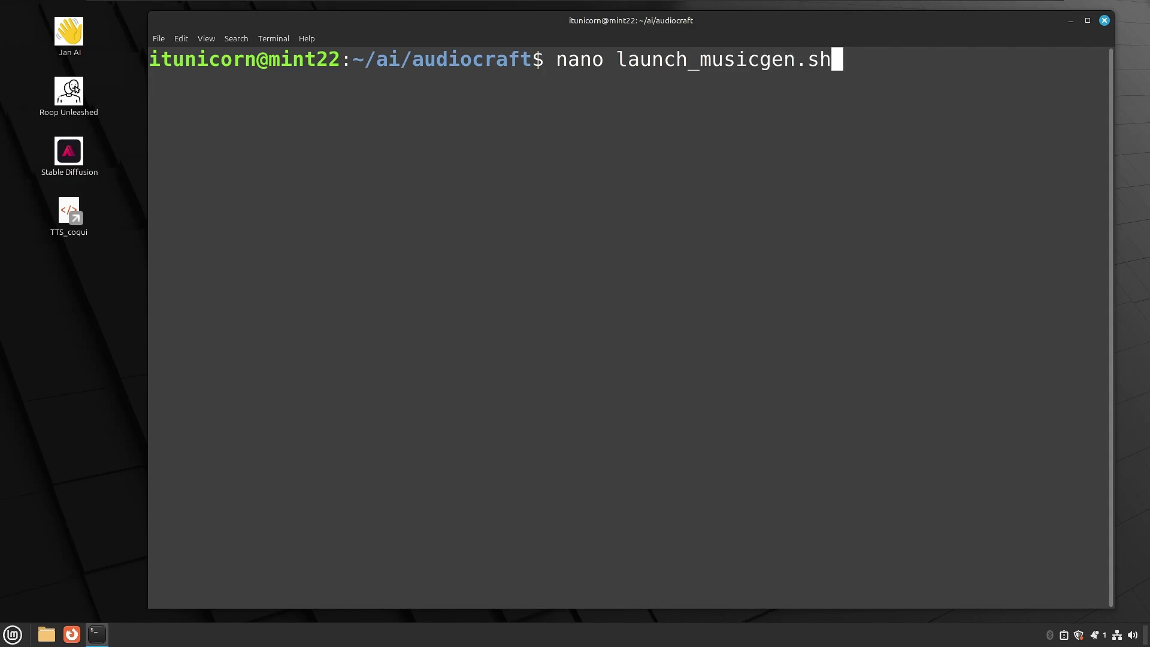
pyautogui.press('Return')
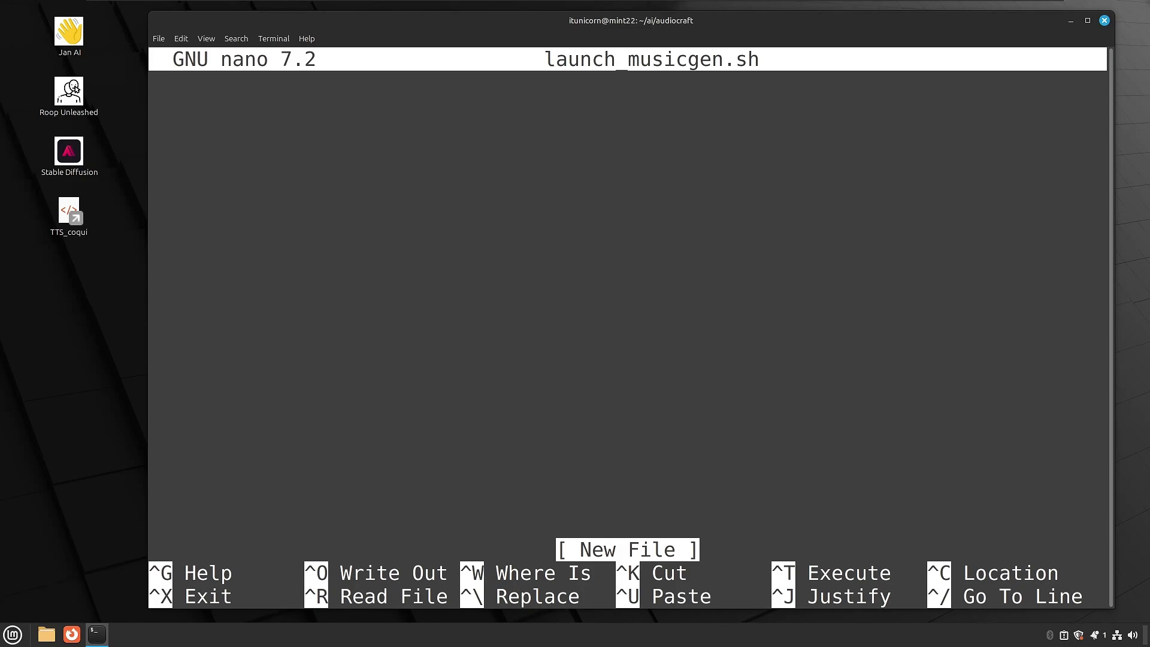
# Write the #!/bin/bash shebang and source ~/miniconda3/etc/profile.d/conda.sh lines
pyautogui.write('#!/bin/bash')
pyautogui.press('Return')
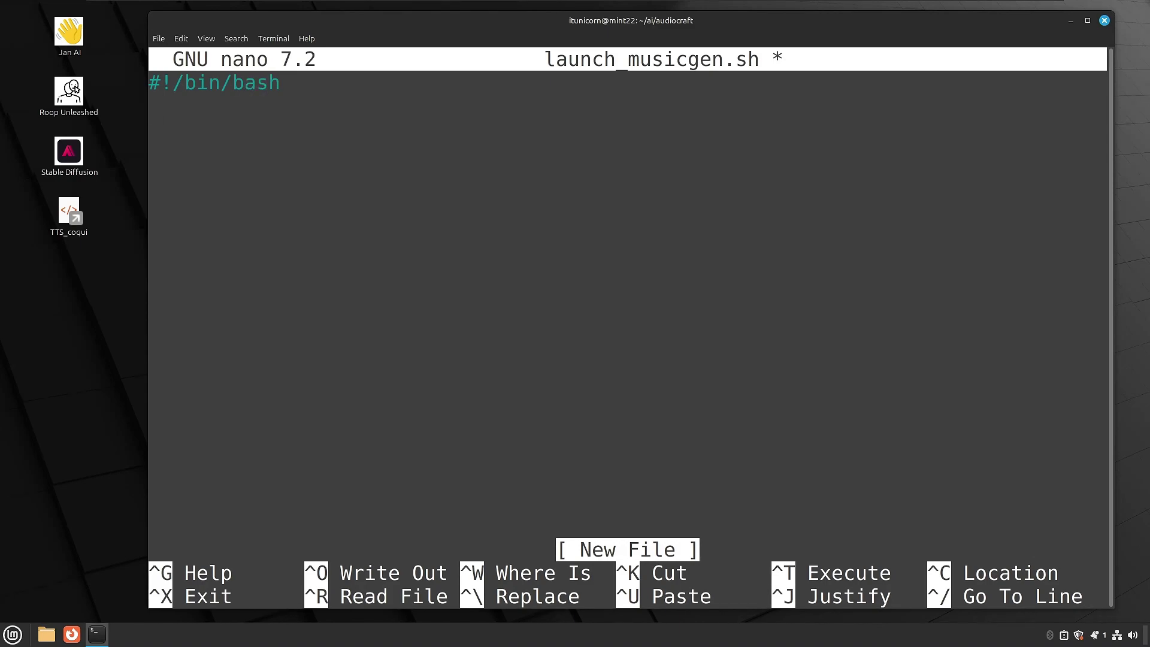
pyautogui.press('Return')
pyautogui.write('source ~/miniconda3/etc/p;')
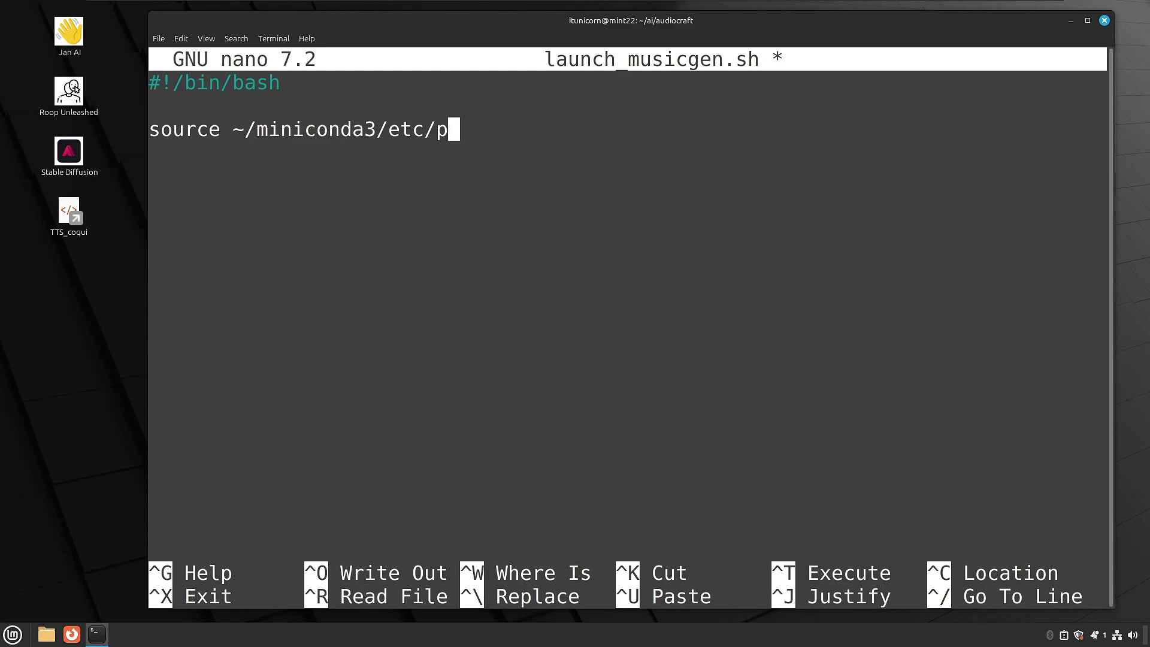
pyautogui.write('rofile.d/')
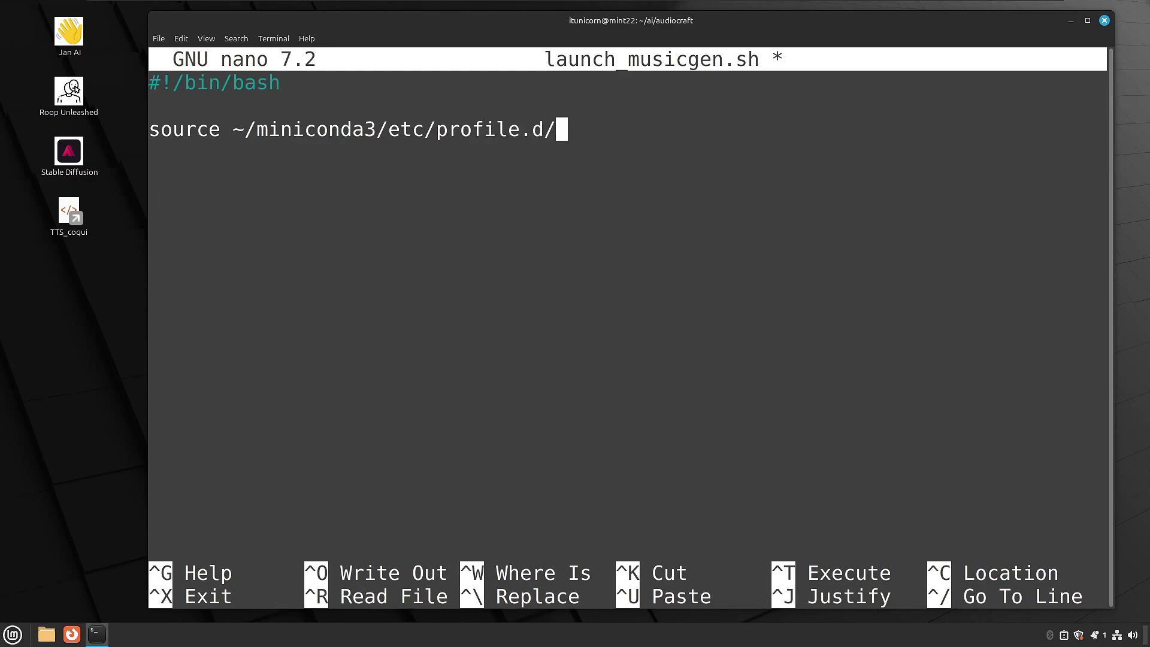
pyautogui.write('conda.sh')
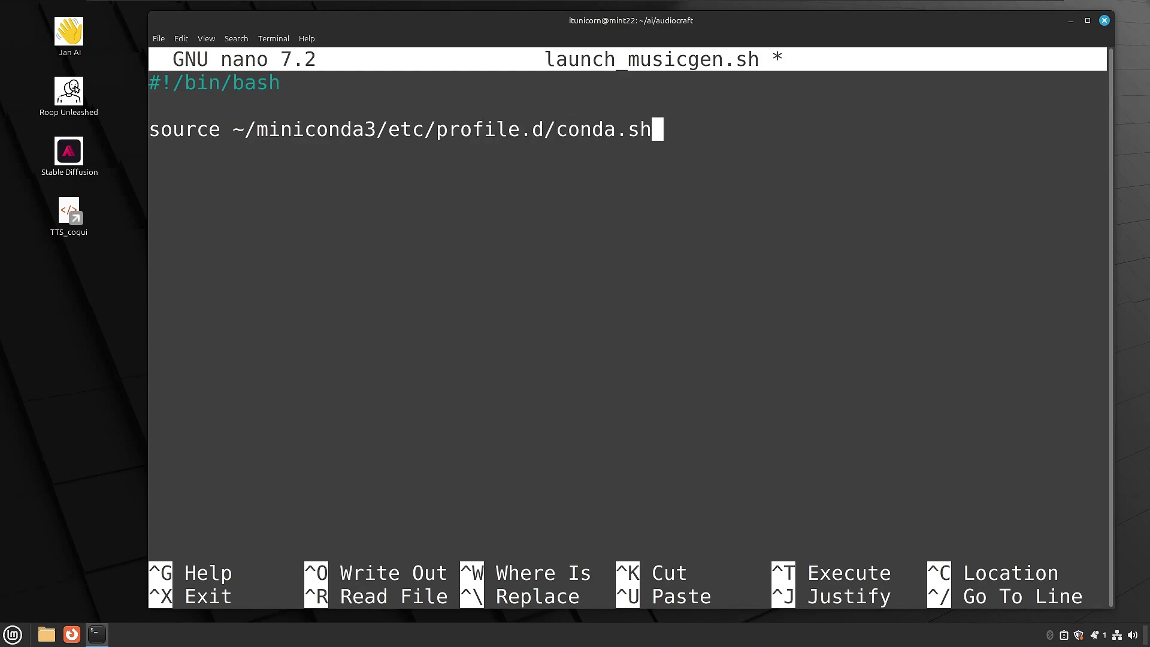
pyautogui.press('Return')
pyautogui.press('Return')
# Add cd ~/ai/audiocraft, conda activate audiocraft, python -m demos.musicgen_app; save and exit
pyautogui.write('cd ')
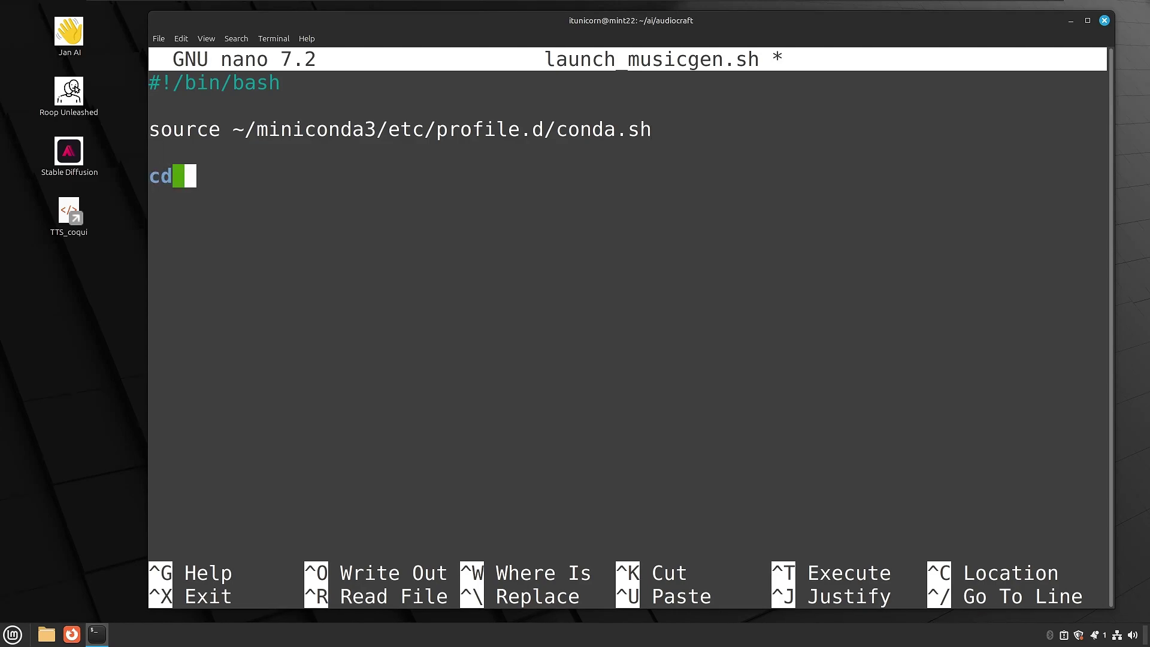
pyautogui.write('~/ai/')
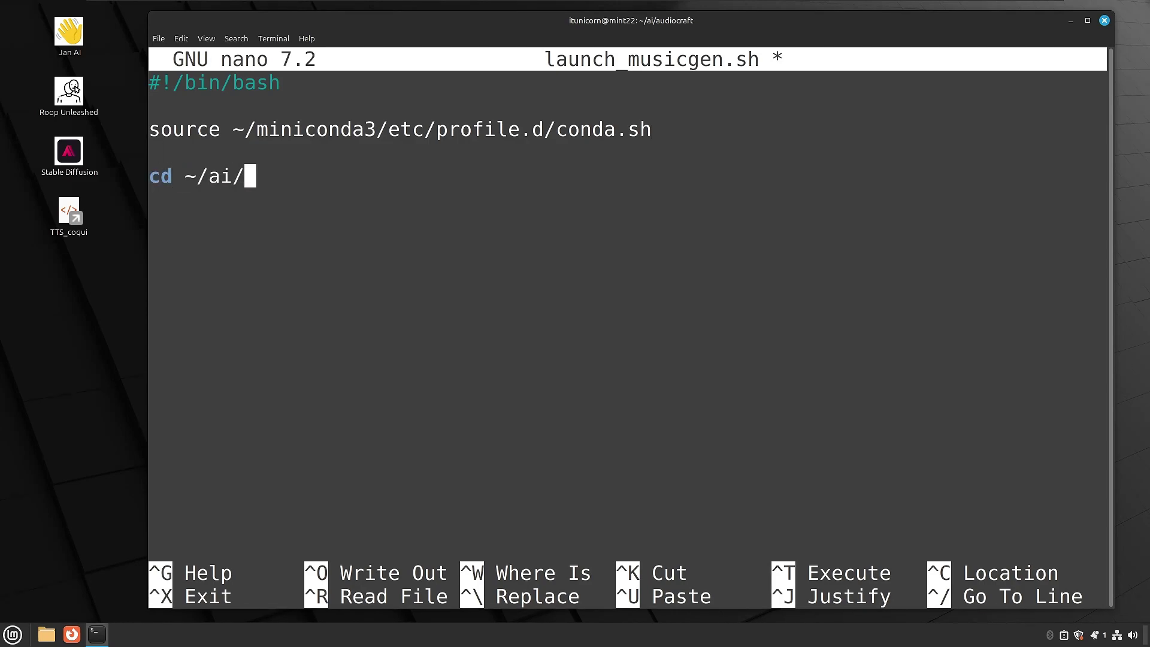
pyautogui.write('audiocraft')
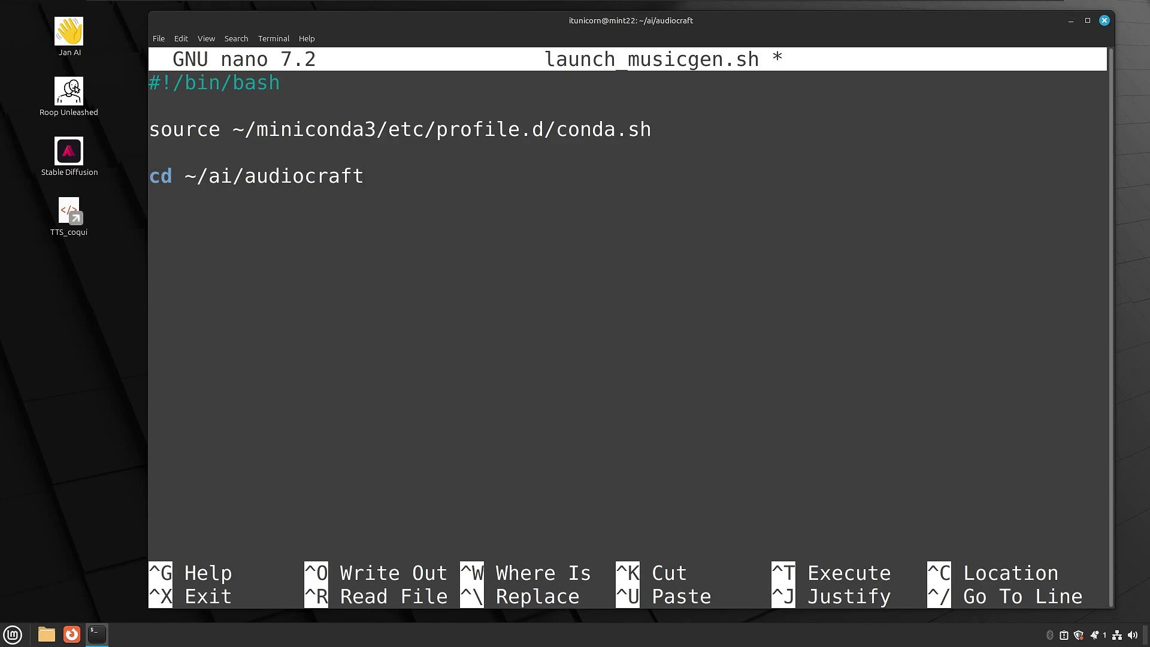
pyautogui.press('Return')
pyautogui.press('Return')
pyautogui.write('conda activate')
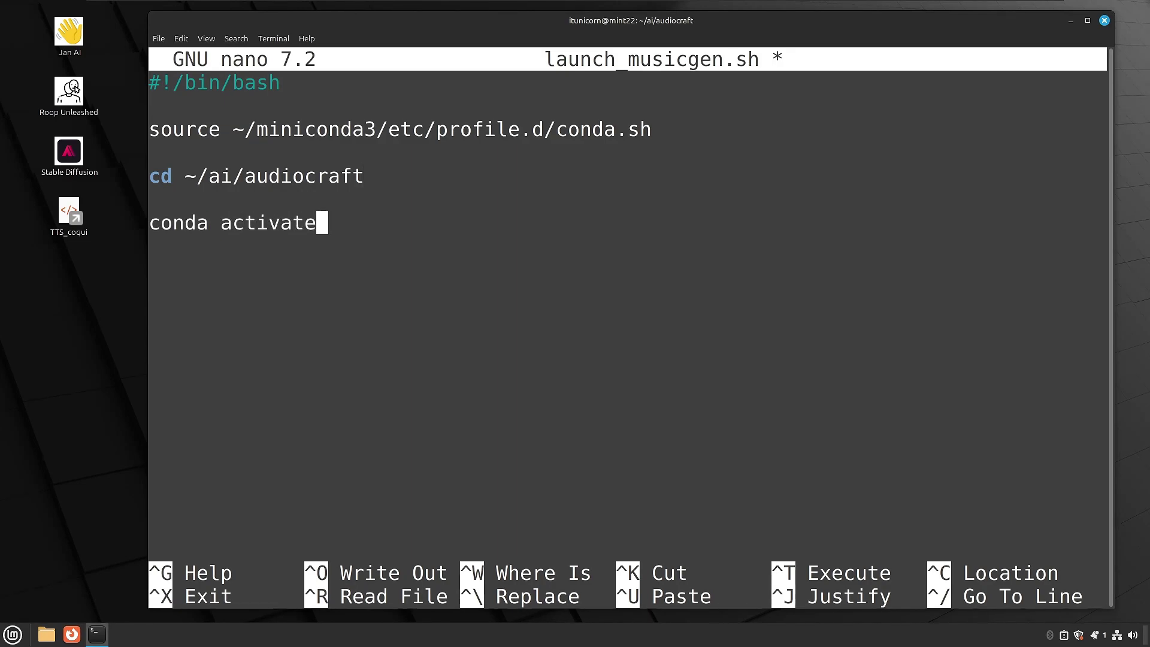
pyautogui.write(' audiocraft')
pyautogui.press('Return')
pyautogui.press('Return')
pyautogui.write('python -m demo')
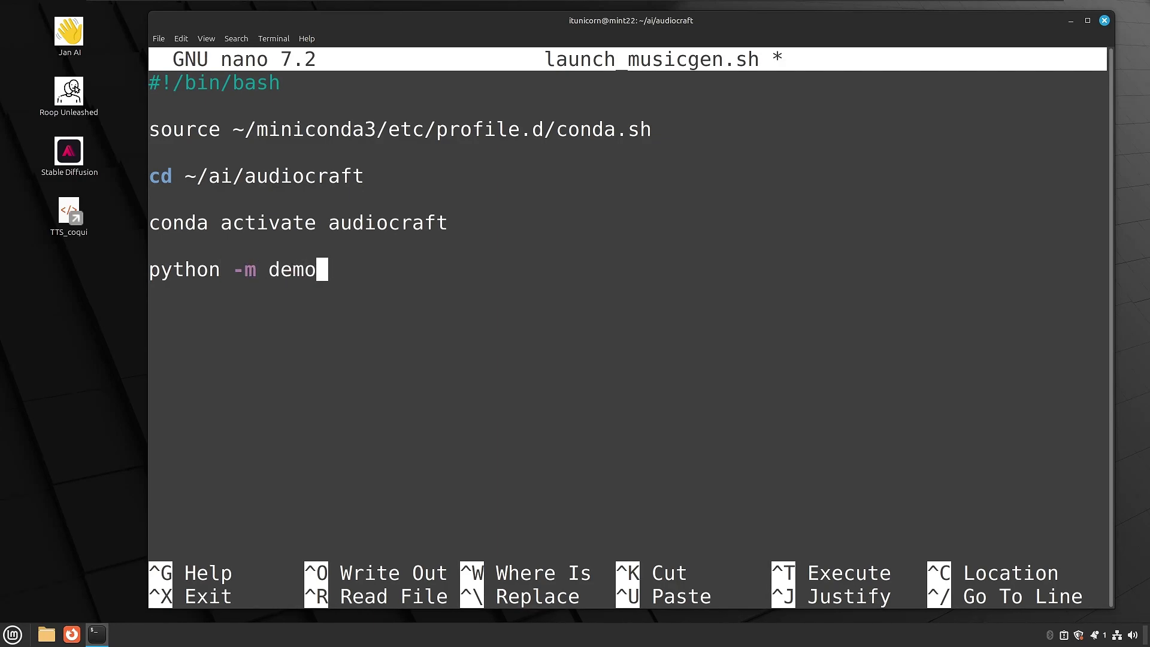
pyautogui.write('s.musicg')
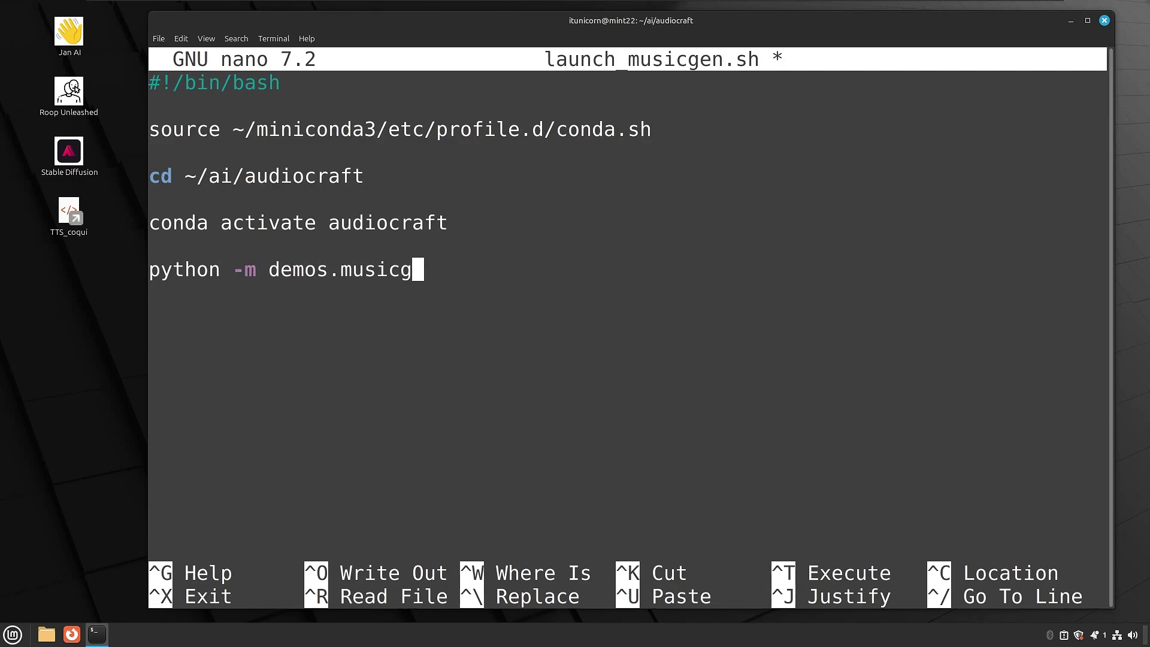
pyautogui.write('en_app')
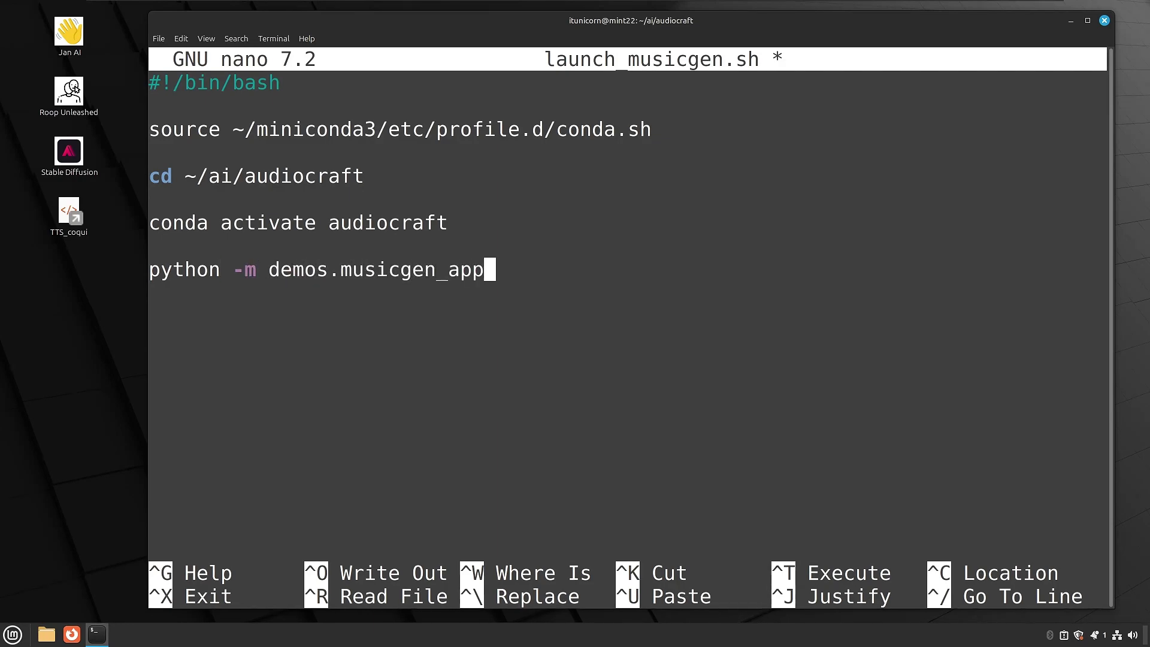
pyautogui.press('Return')
pyautogui.hotkey('ctrl', 's')
pyautogui.hotkey('ctrl', 'x')
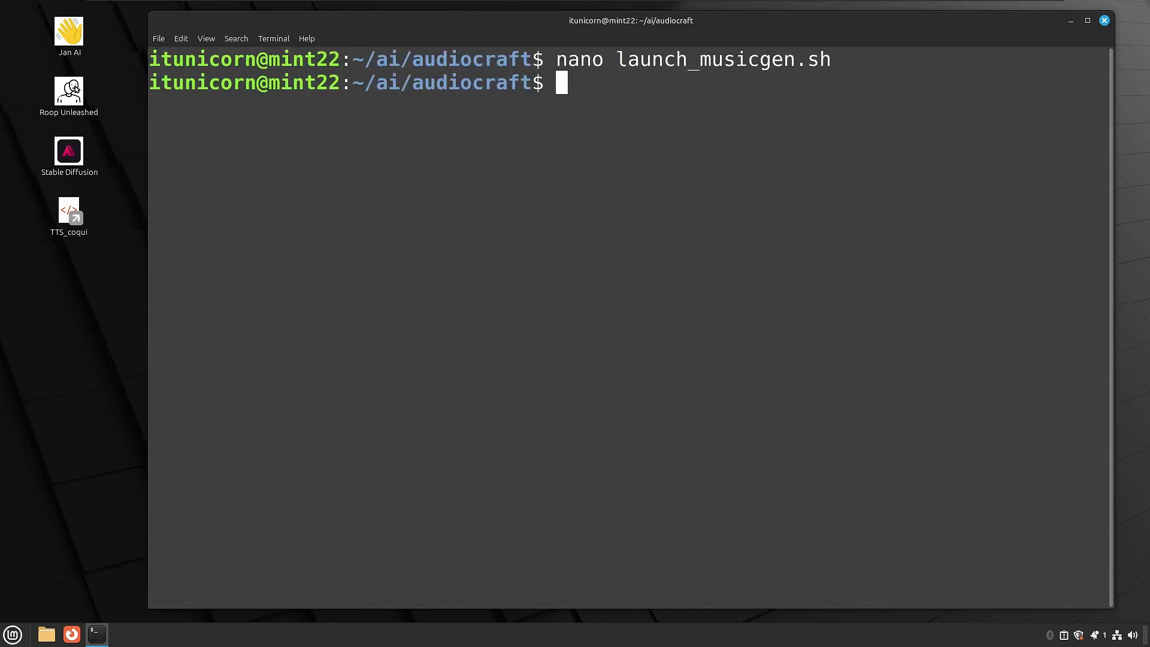
# Make launch_musicgen.sh executable with chmod +x
pyautogui.write('chmod +x la')
pyautogui.press('Tab')
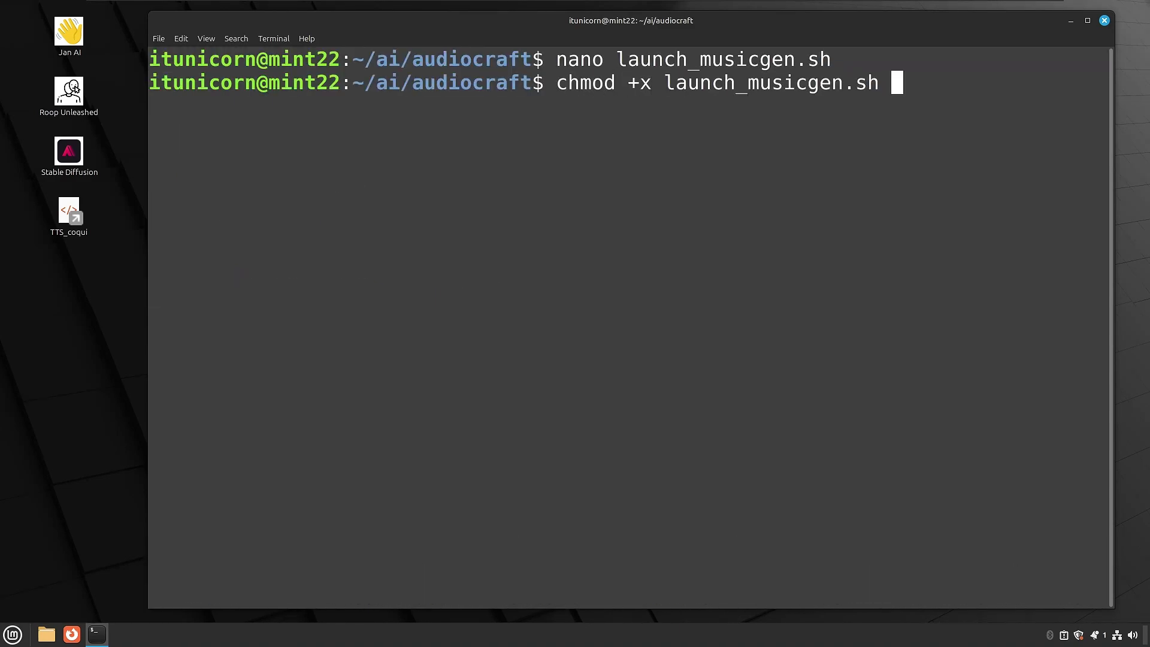
pyautogui.press('Return')
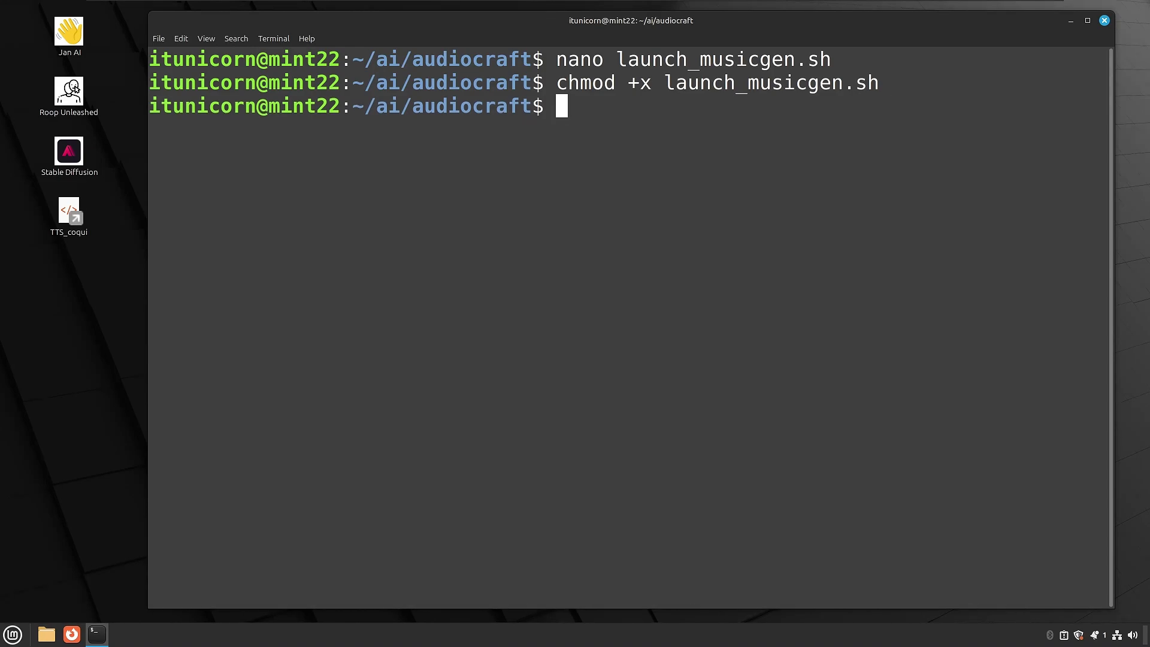
# Create a new empty ~/Desktop/MusicGen.desktop file in nano
pyautogui.write('nano ')
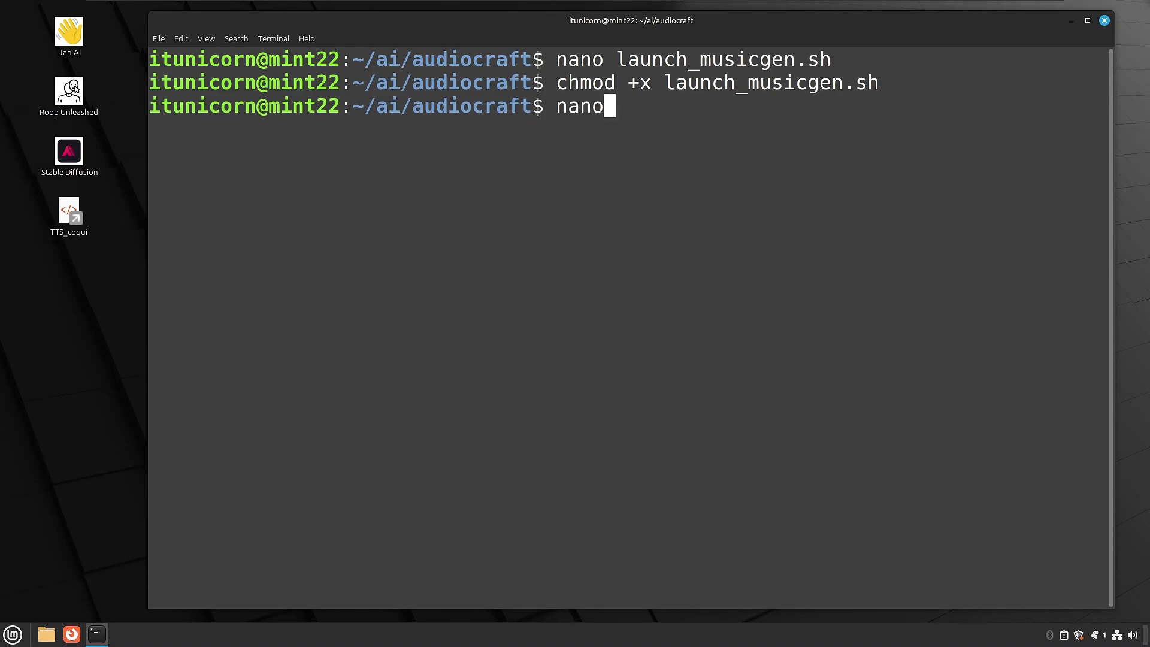
pyautogui.write('~/D')
pyautogui.press('Tab')
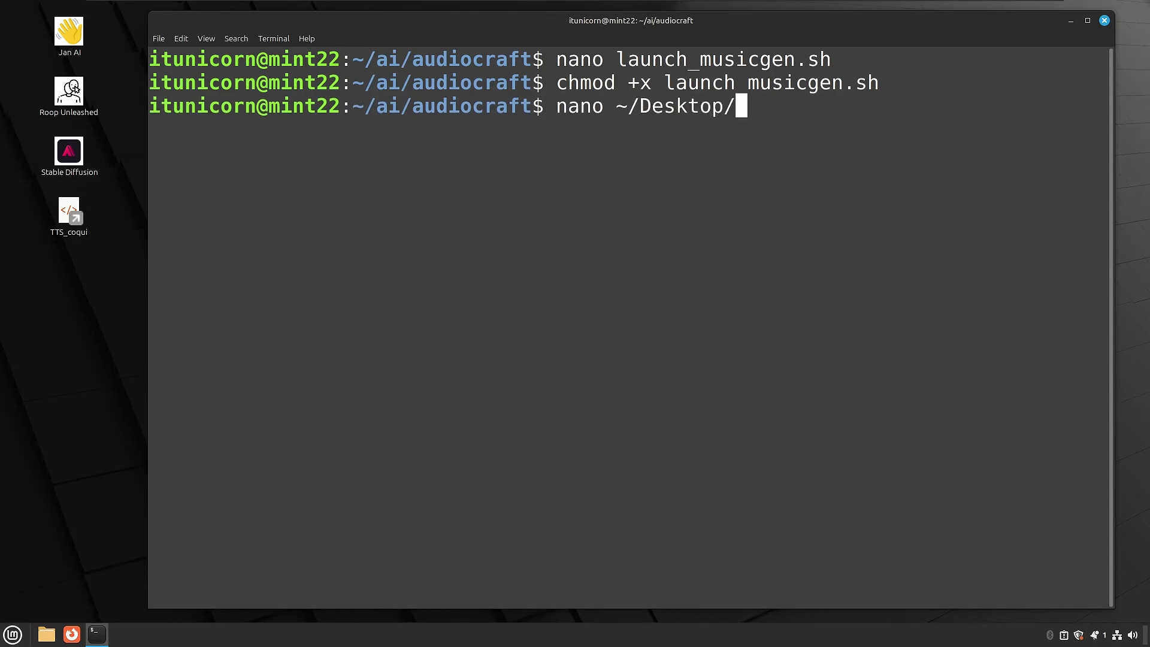
pyautogui.write('MusicGen')
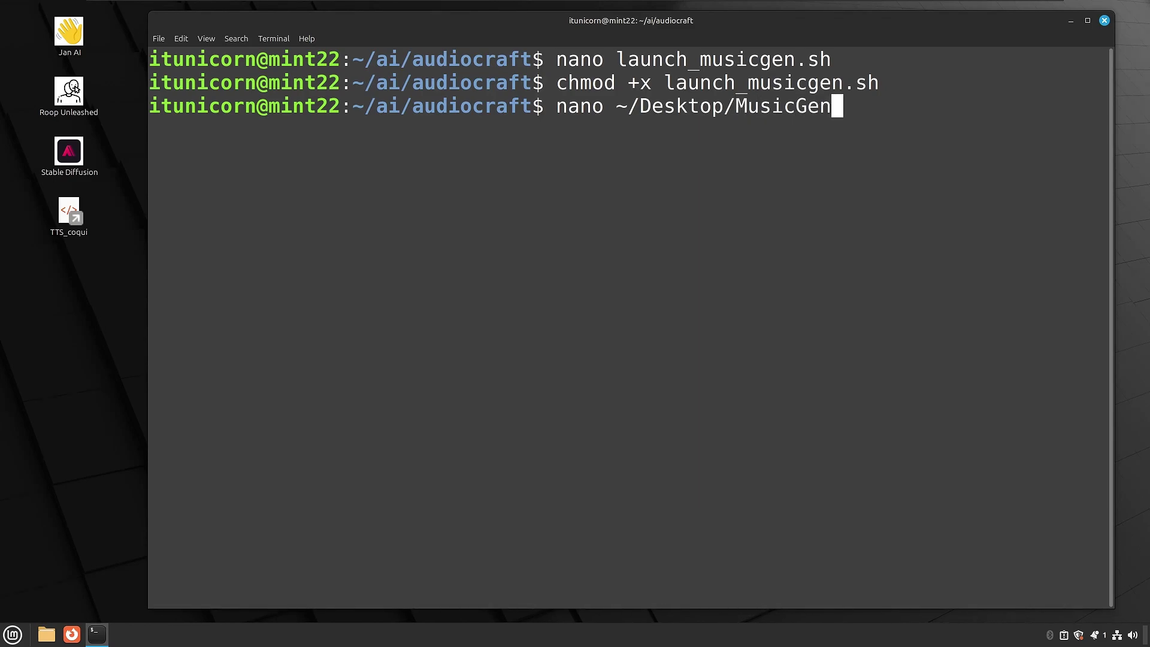
pyautogui.write('.desktop')
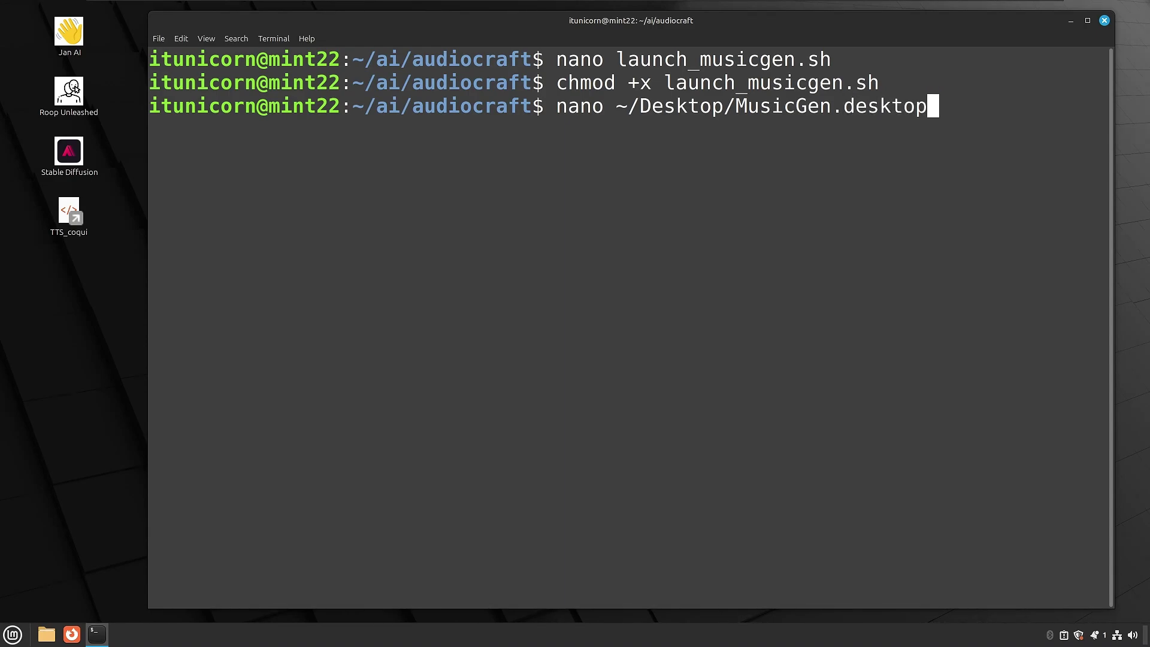
pyautogui.press('Return')
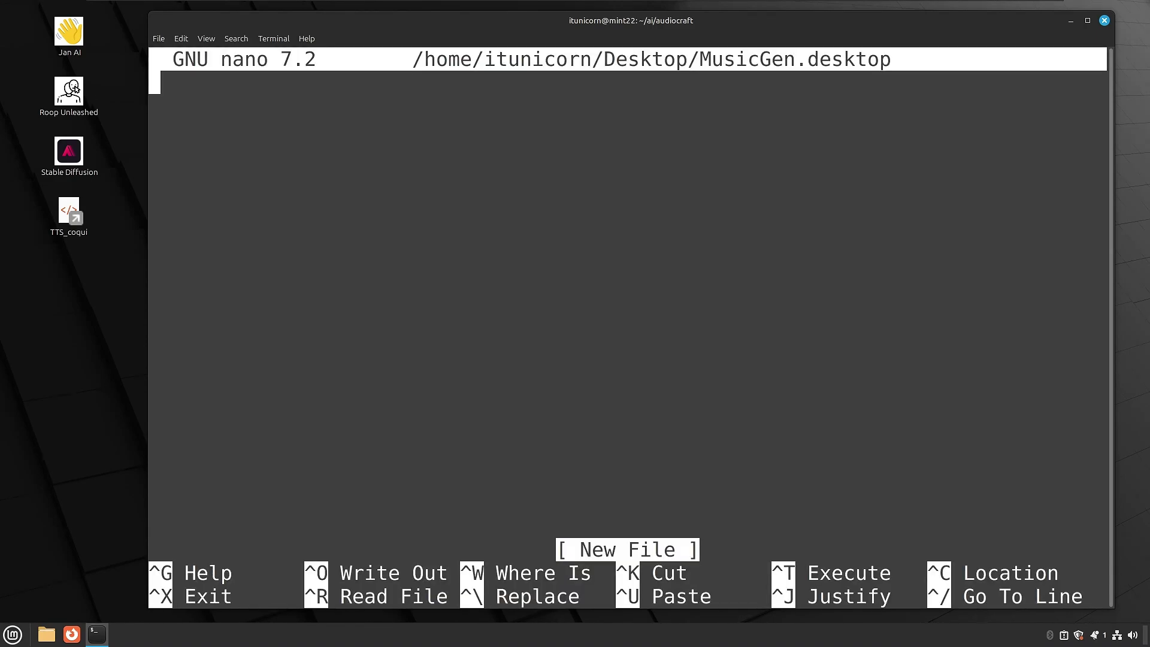
# Write the [Desktop Entry] header with Version=1.0, Name=MusicGen and Comment=Launch MusicGen
pyautogui.write('[]')
pyautogui.press('Left')
pyautogui.write('Desktop E')
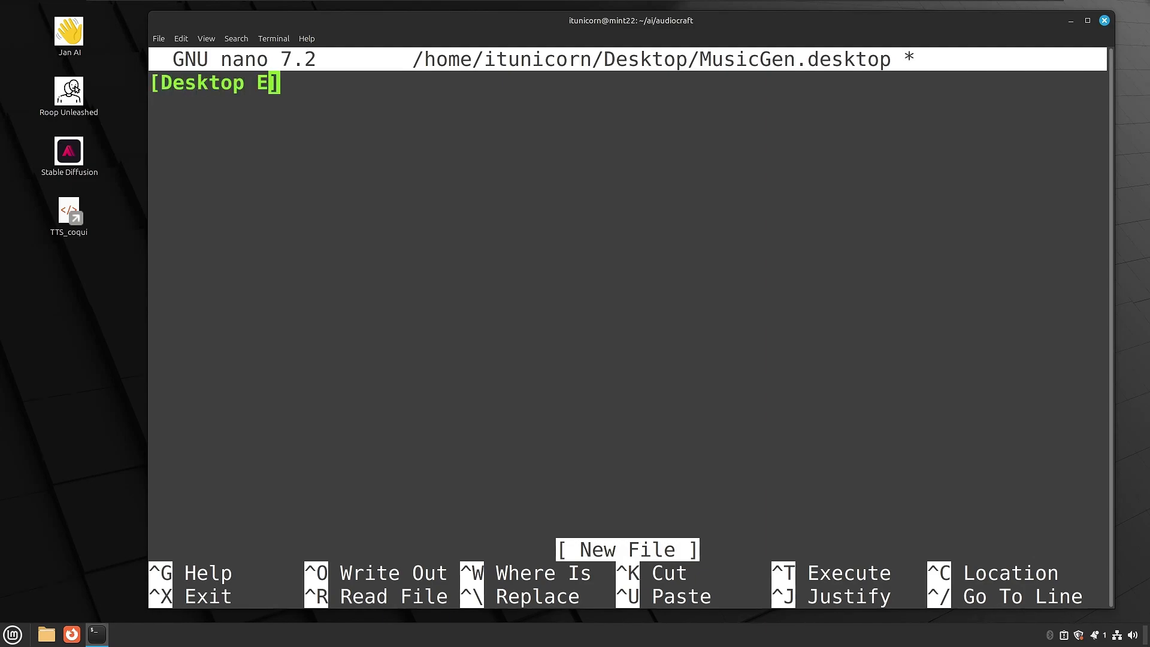
pyautogui.write('ntry')
pyautogui.press('Right')
pyautogui.press('Return')
pyautogui.write('Version=')
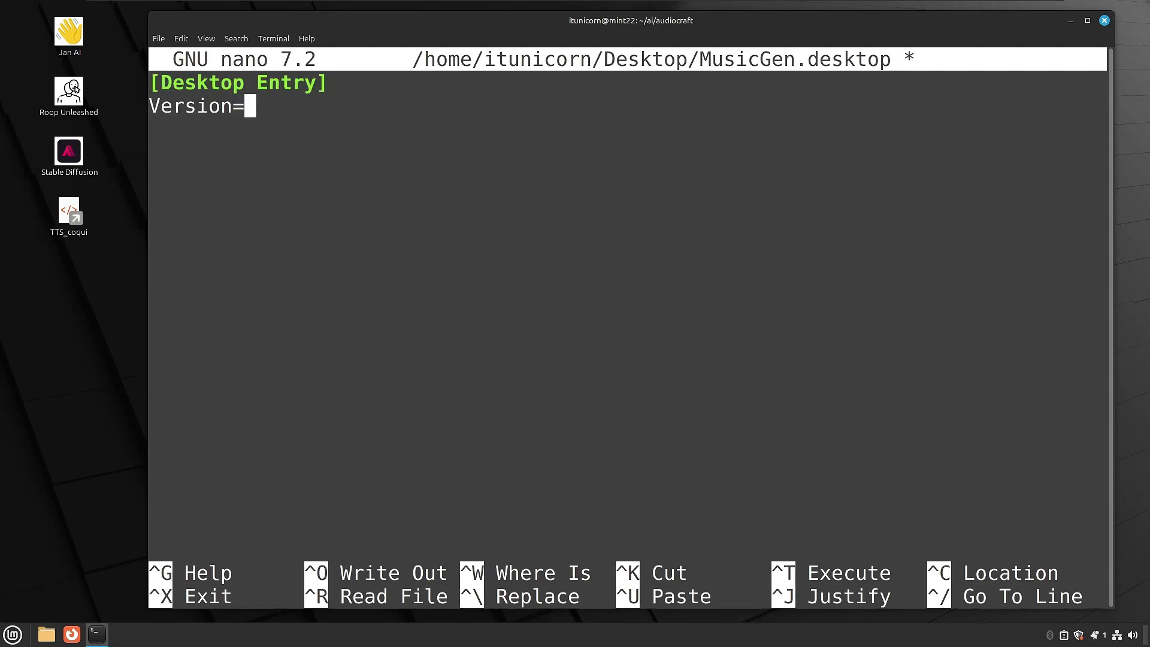
pyautogui.write('1..')
pyautogui.press('BackSpace')
pyautogui.write('0')
pyautogui.press('Return')
pyautogui.write('Name=')
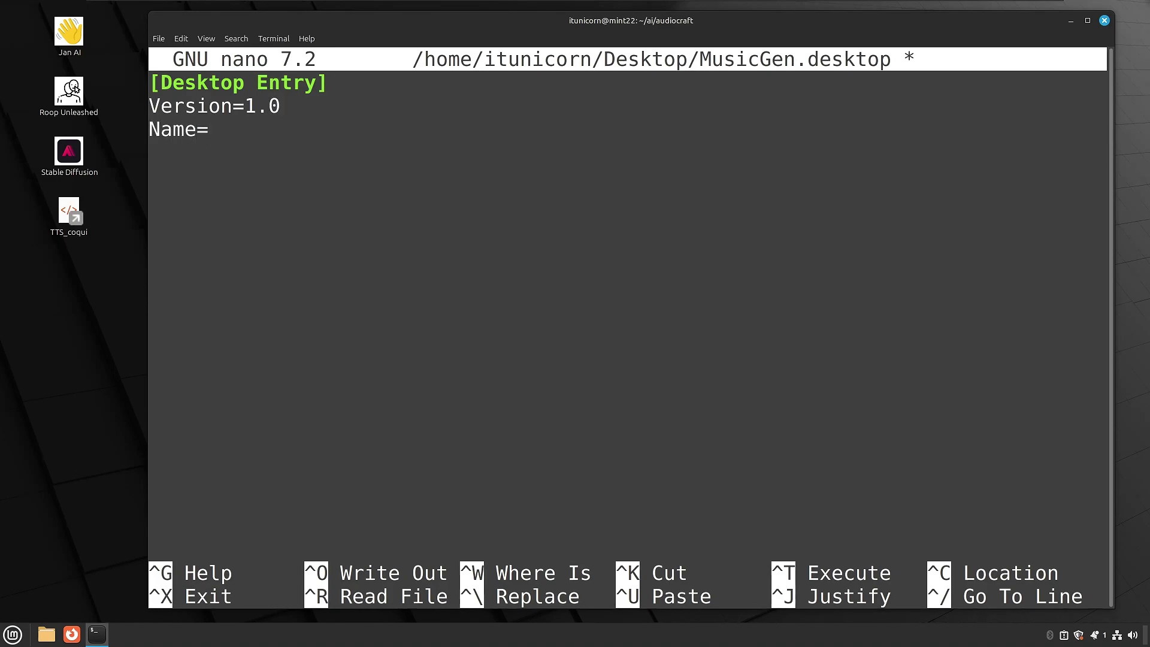
pyautogui.write('MusicGen')
pyautogui.press('Return')
pyautogui.write('Comment=Launch MusicGen')
# Add Exec pointing to audiocraft/launch_musicgen.sh, Icon=utilities-terminal, Terminal=true, Type=Application, Categories=Utility;
pyautogui.press('Return')
pyautogui.write('Exec=/home/itunicorn/')
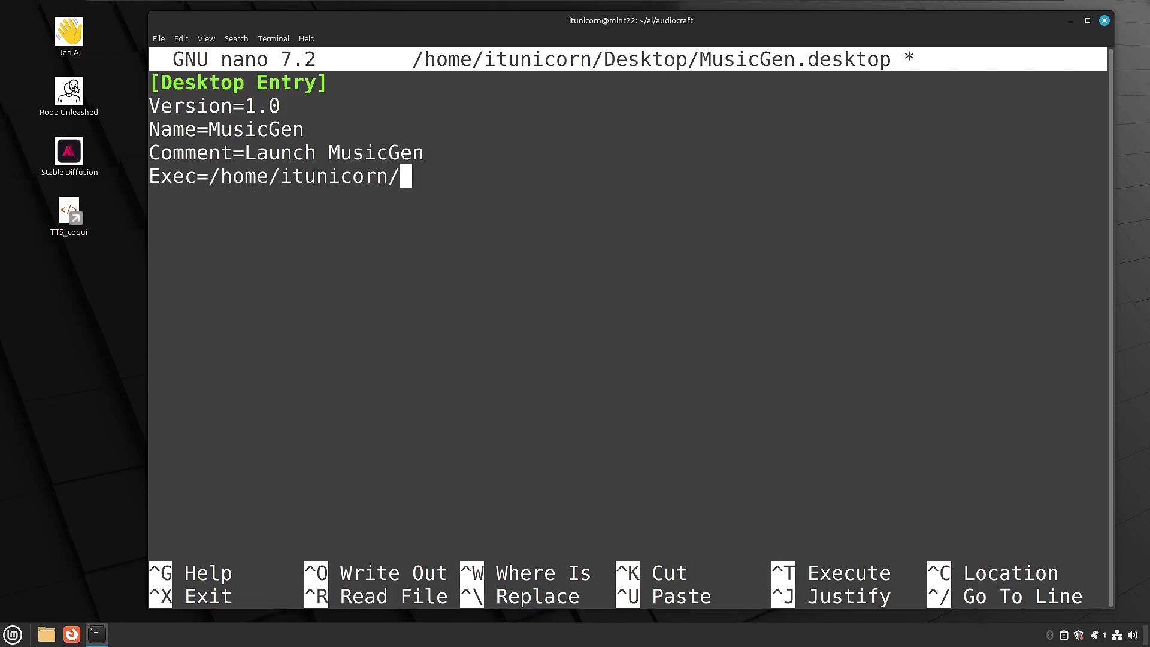
pyautogui.write('ai/audio')
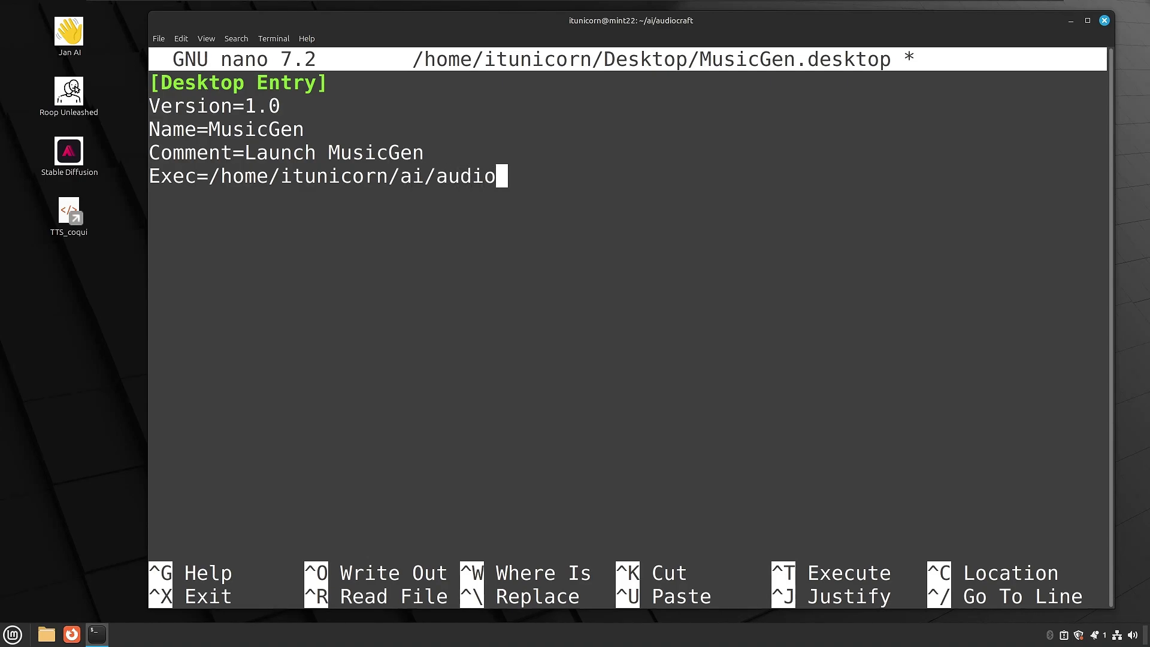
pyautogui.write('craft/launch_music')
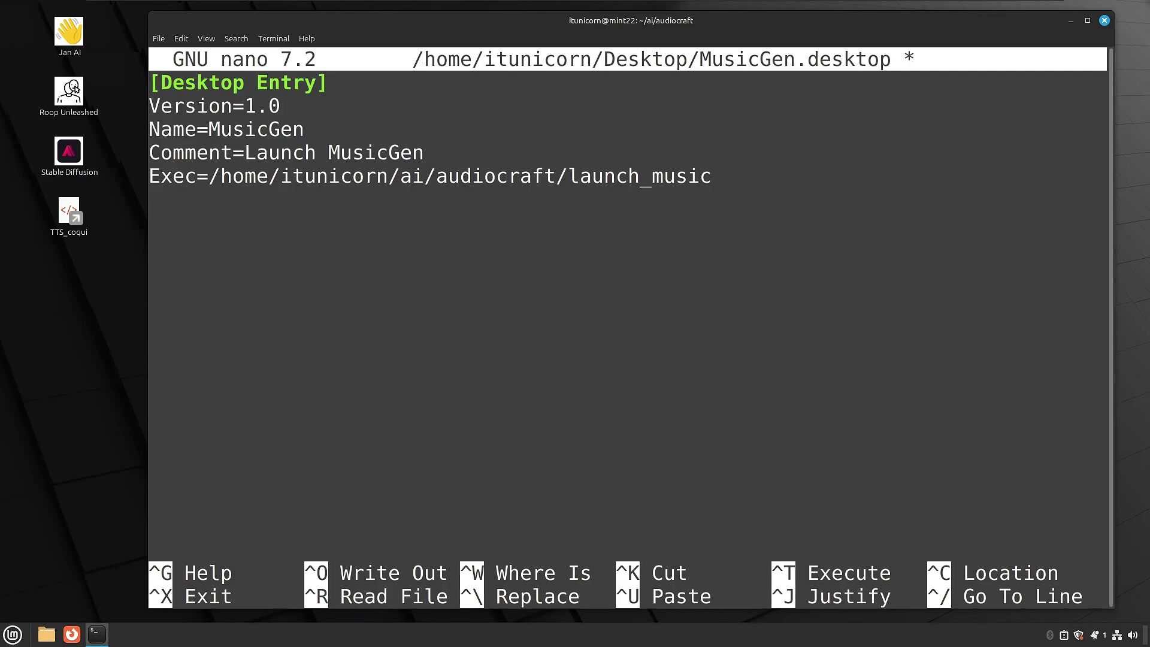
pyautogui.write('gen.sh')
pyautogui.press('Return')
pyautogui.write('Icon=')
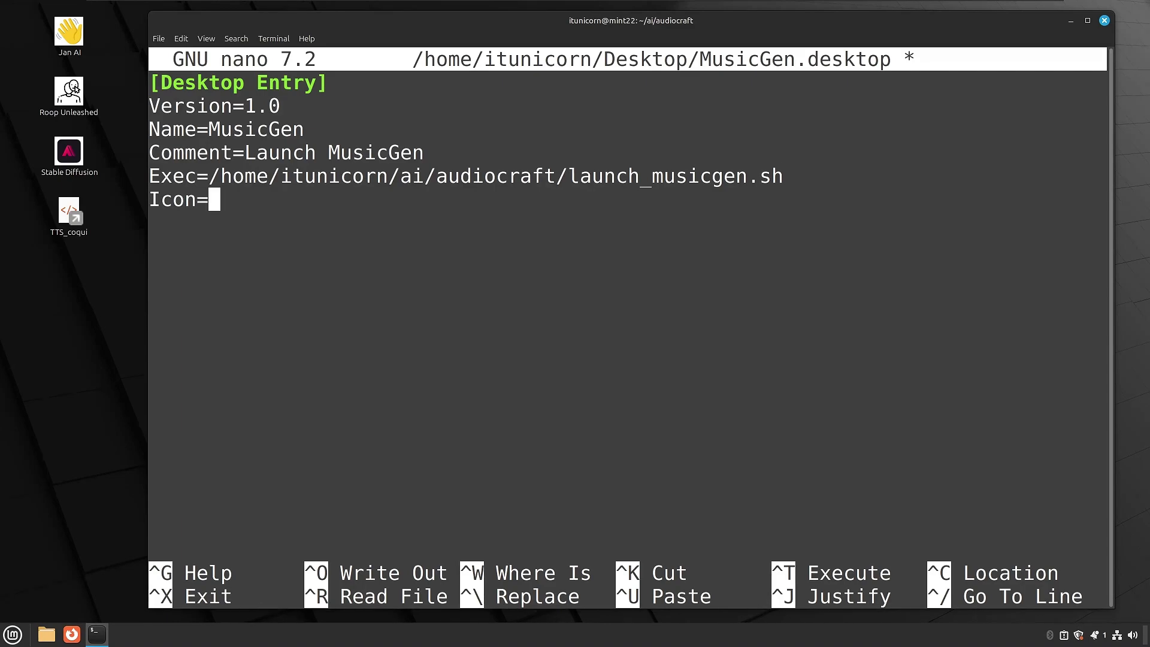
pyautogui.write('utilities-terminal')
pyautogui.press('Return')
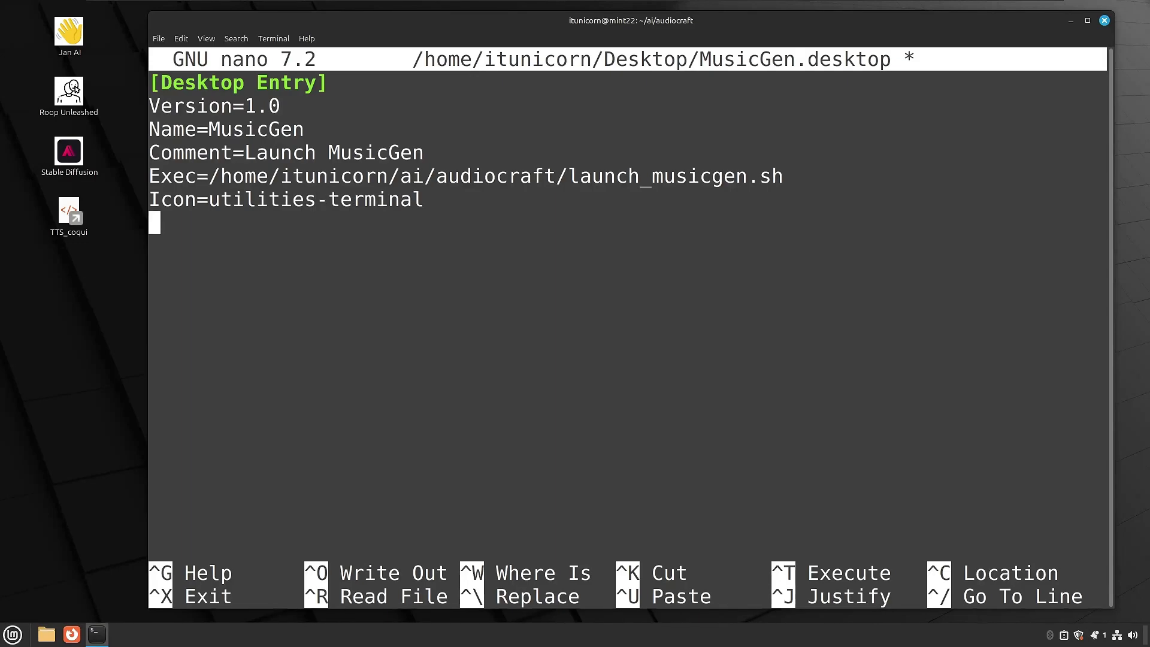
pyautogui.write('Terminal=true')
pyautogui.press('Return')
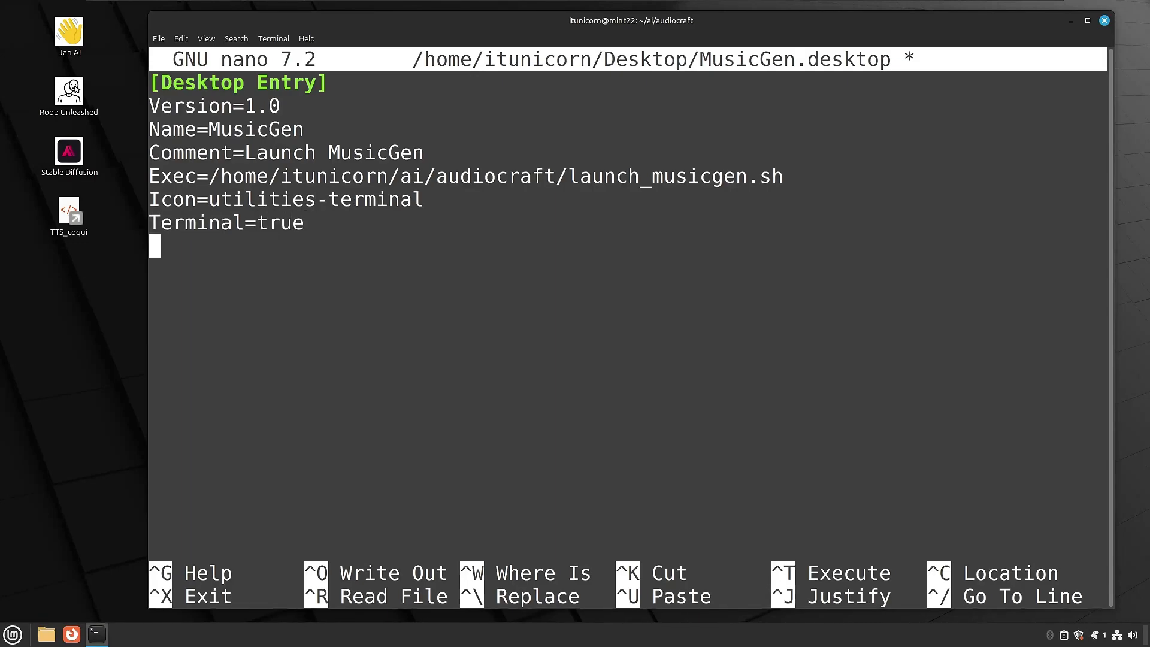
pyautogui.write('Y')
pyautogui.write('ype=App')
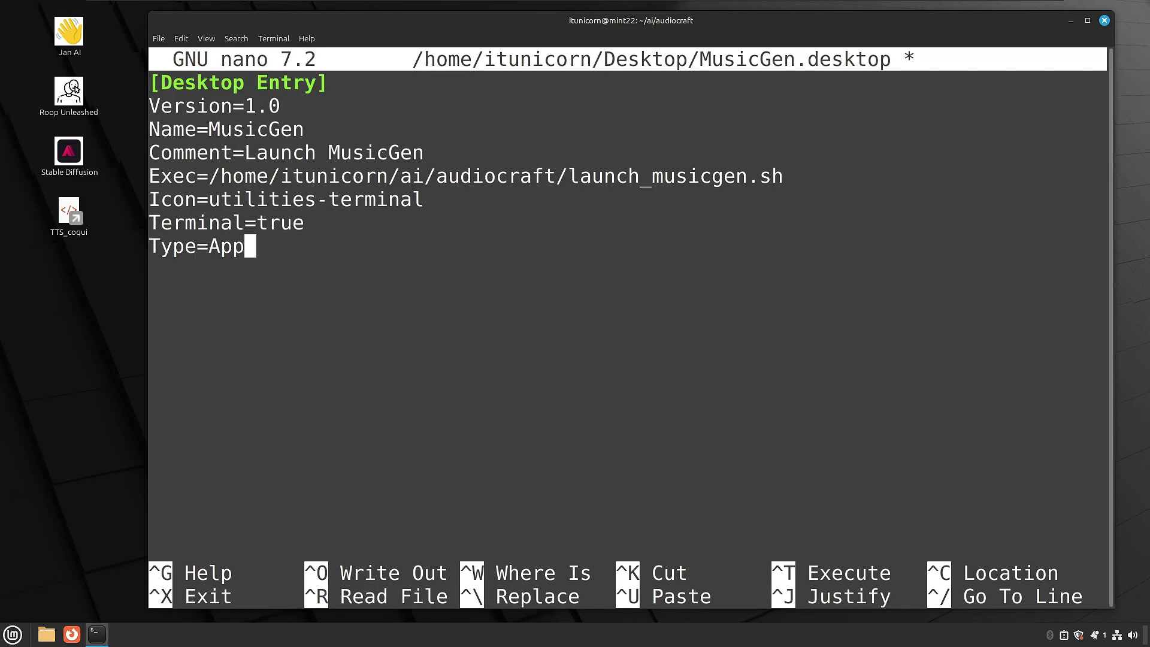
pyautogui.write('lication')
pyautogui.press('Return')
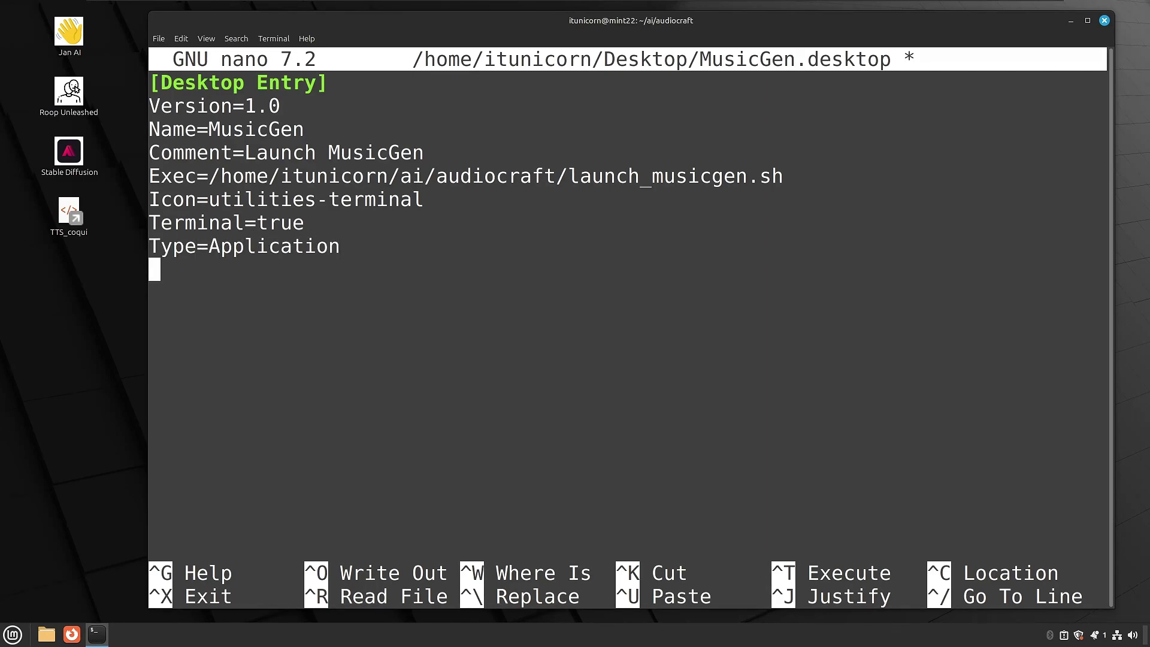
pyautogui.write('Categories')
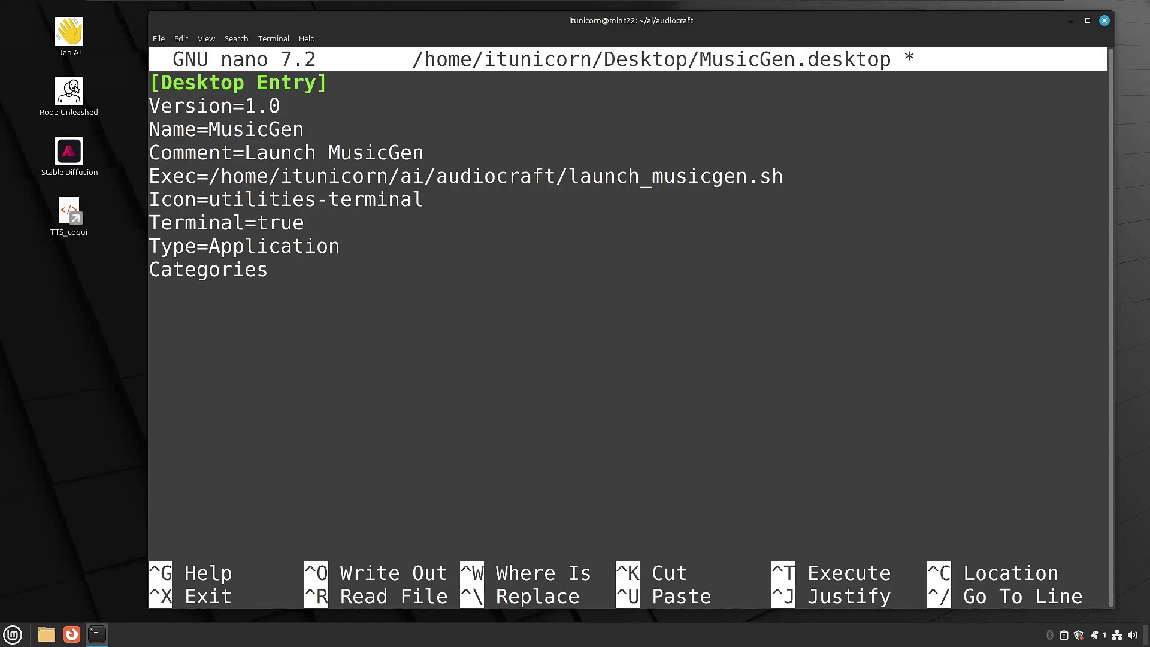
pyautogui.write('=Utility;')
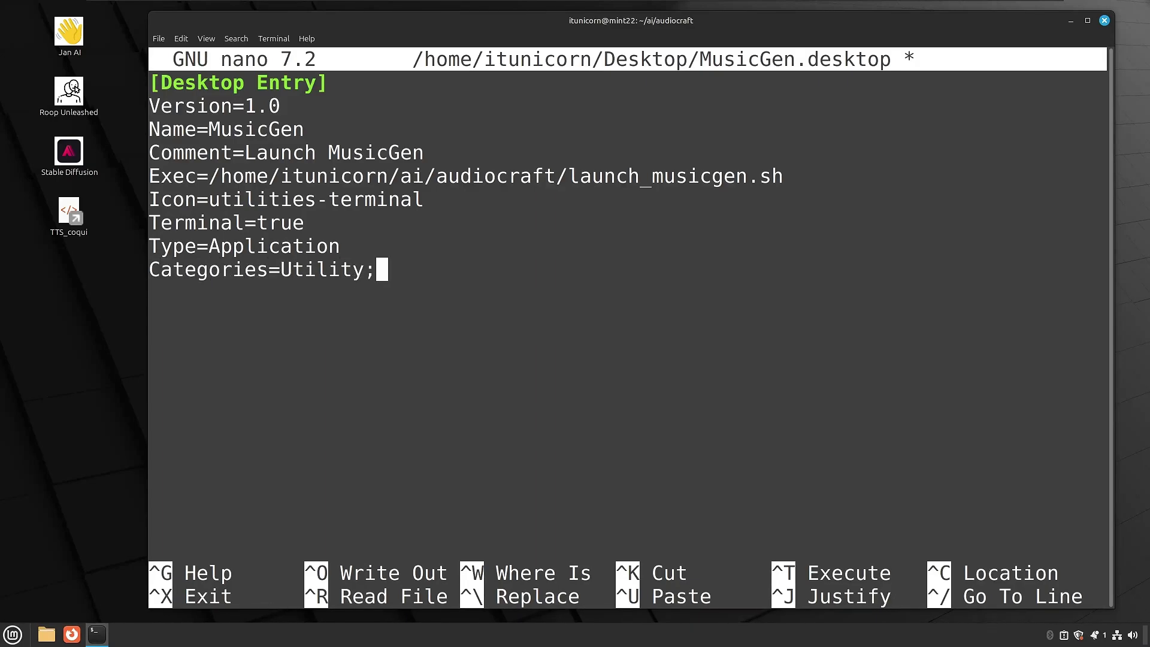
# Finish the Categories line and make ~/Desktop/MusicGen.desktop executable with chmod +x
pyautogui.press('Return')
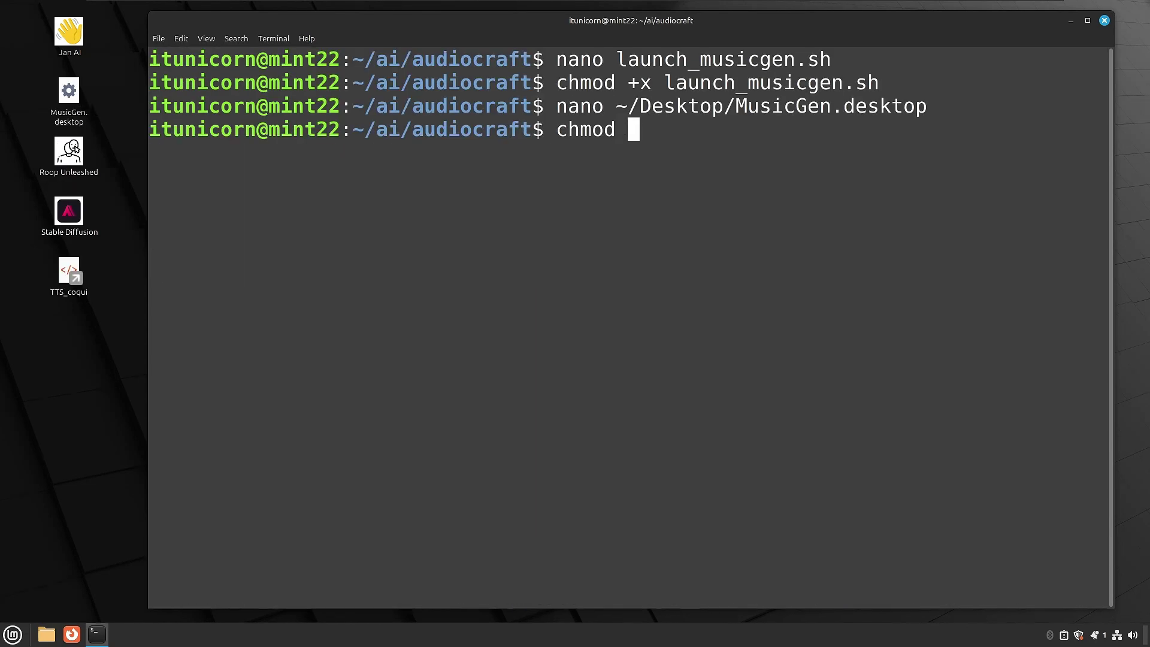
pyautogui.write('+x ~/D')
pyautogui.press('Tab')
pyautogui.write('Mu')
pyautogui.press('Tab')
pyautogui.press('Return')
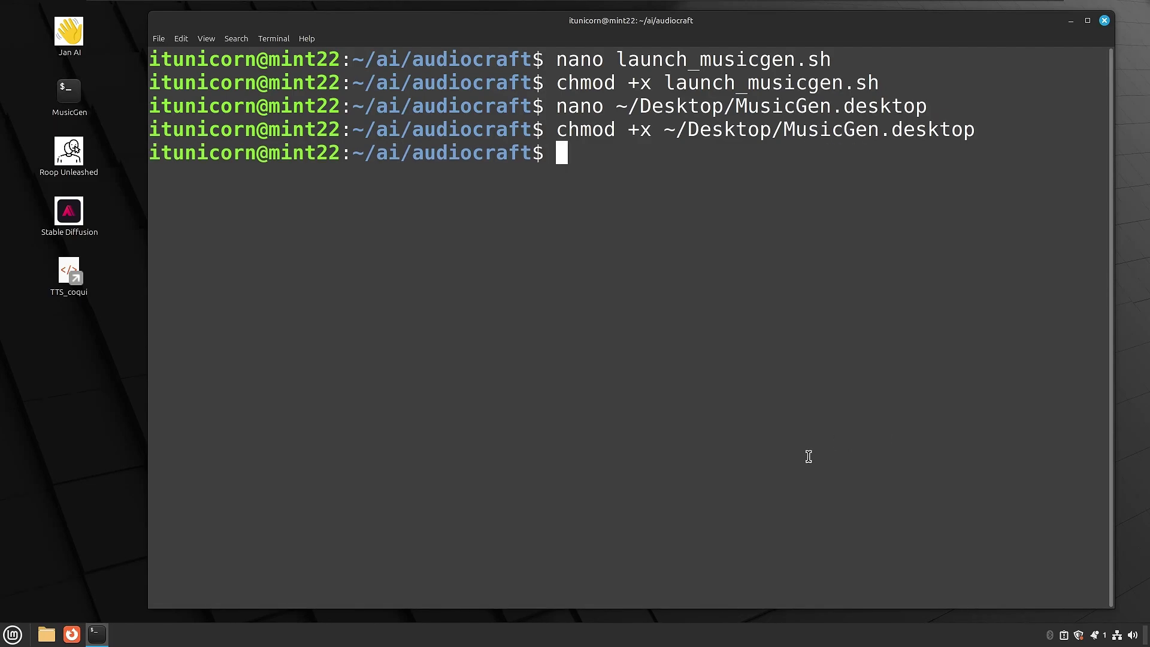
pyautogui.click(72, 455)
pyautogui.doubleClick(70, 90)
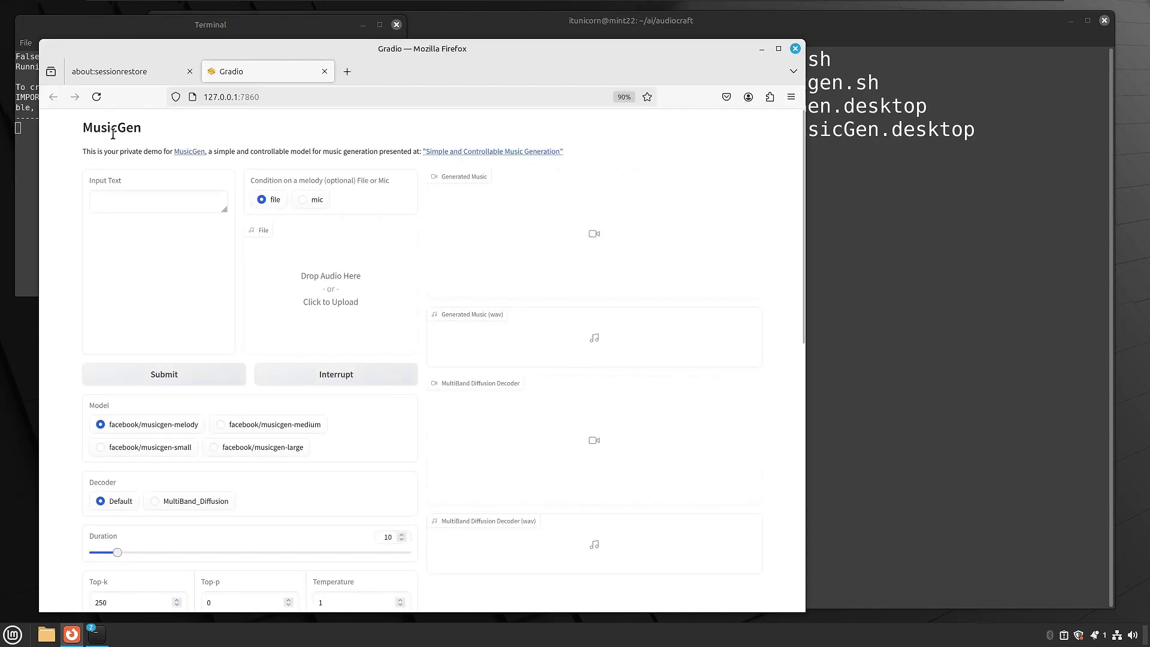
pyautogui.moveTo(71, 131); pyautogui.dragTo(69, 132)
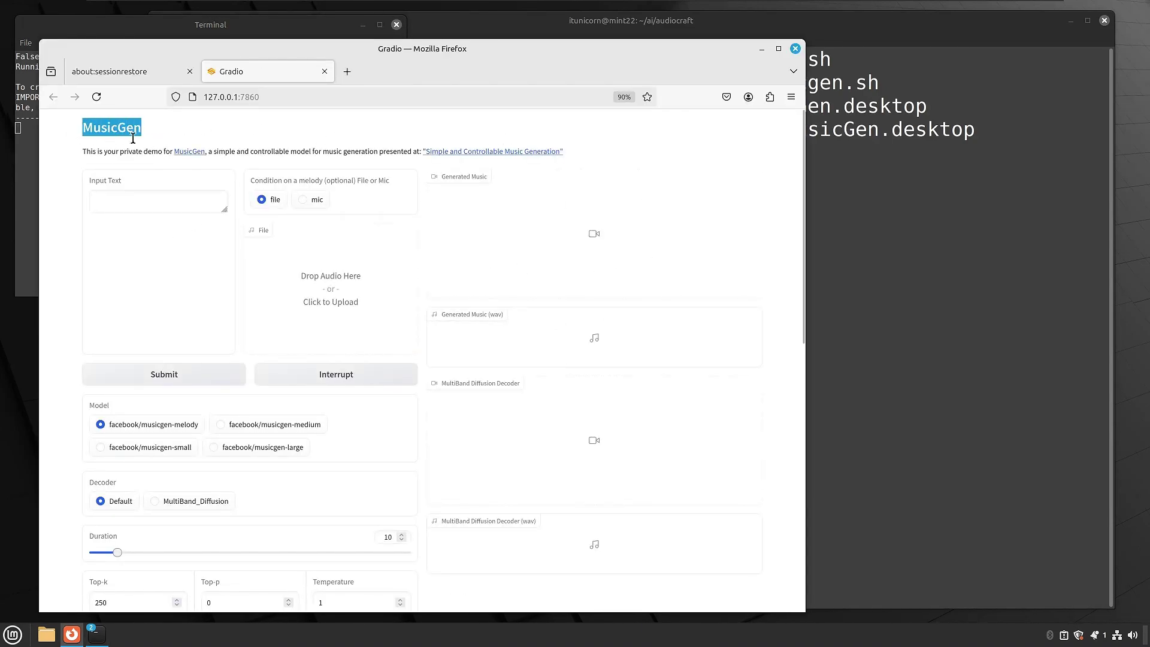
pyautogui.click(770, 150)
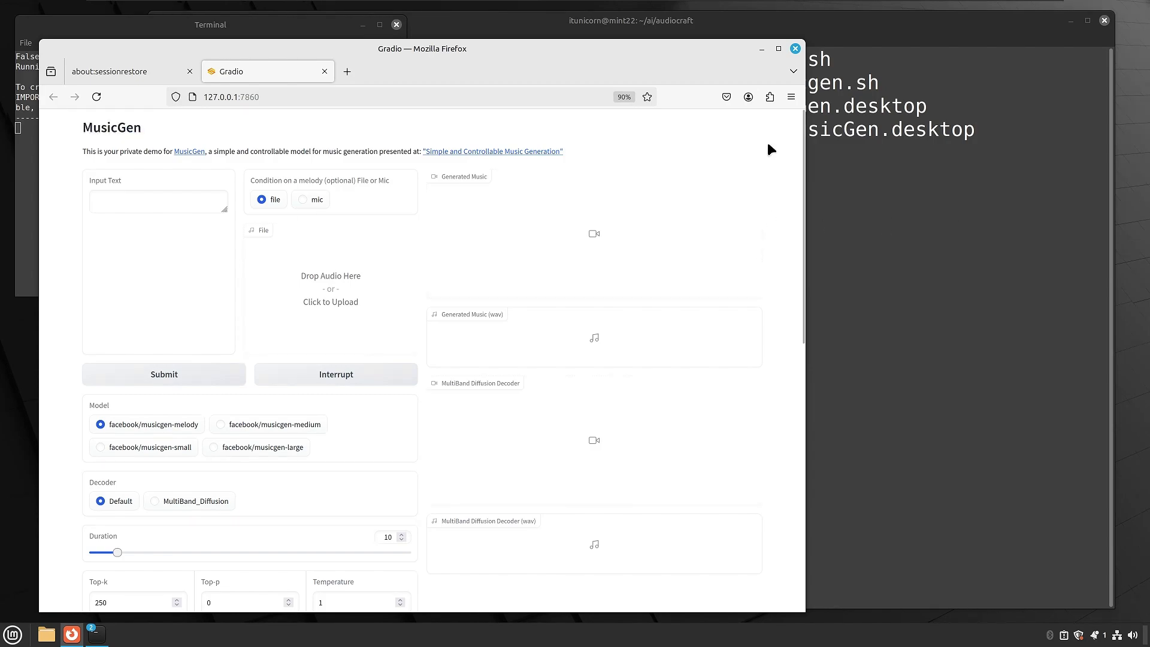
pyautogui.click(795, 48)
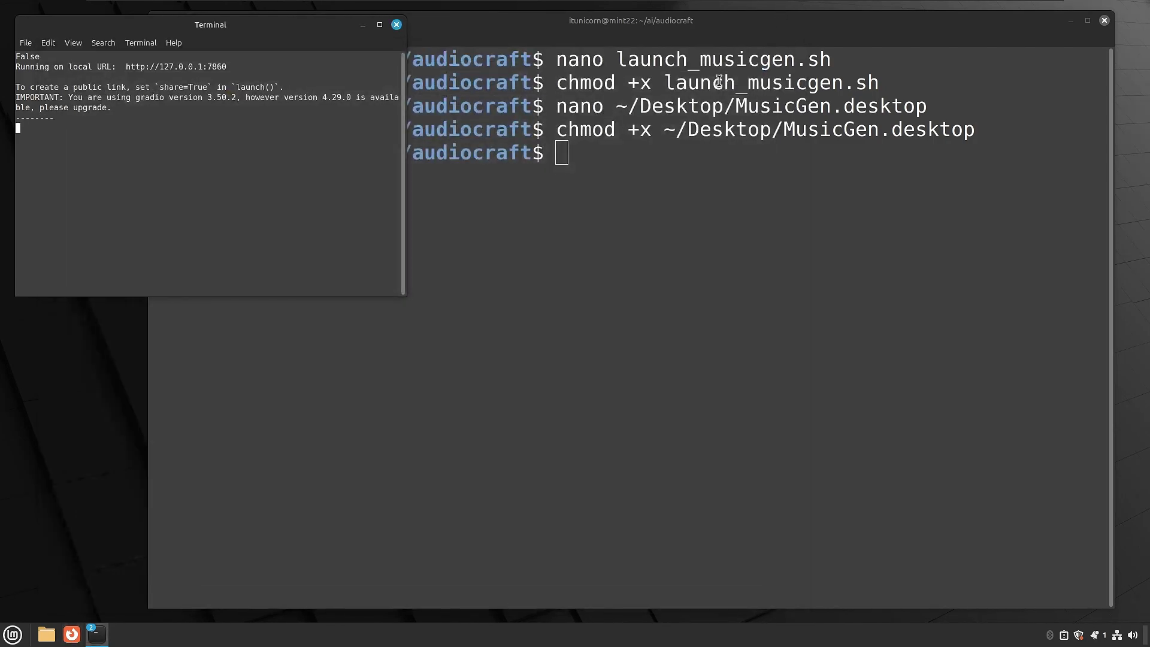
pyautogui.click(396, 25)
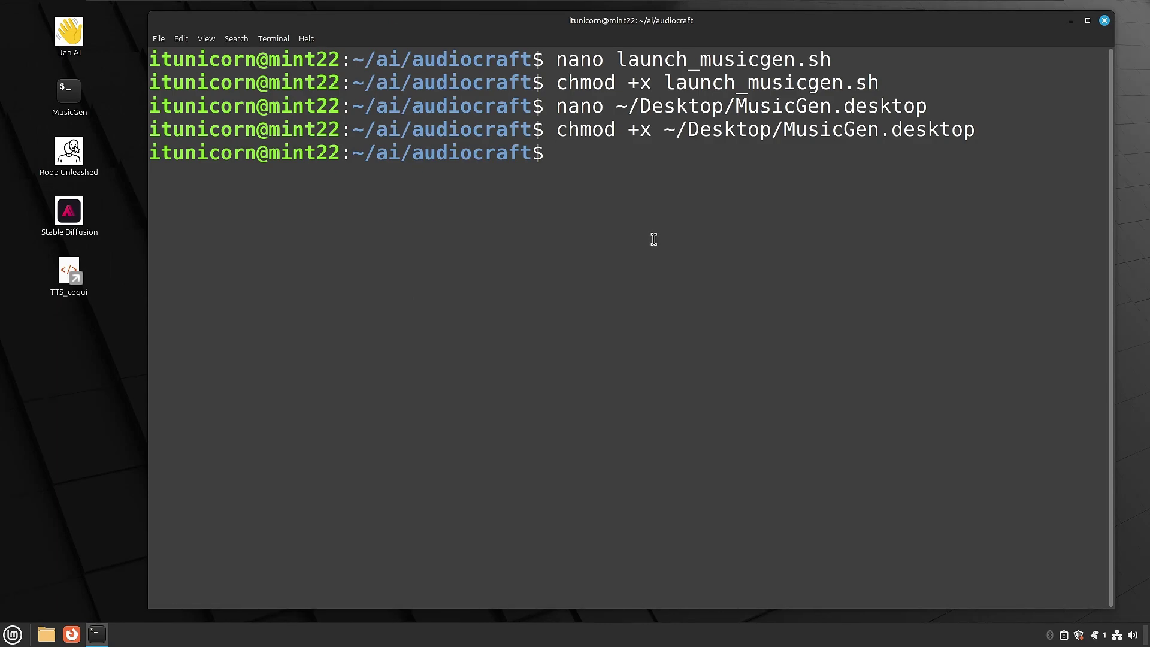
# Copy launch_musicgen.sh to a new launch_audiogen.sh script
pyautogui.write('cp la')
pyautogui.press('Tab')
pyautogui.write('lauc')
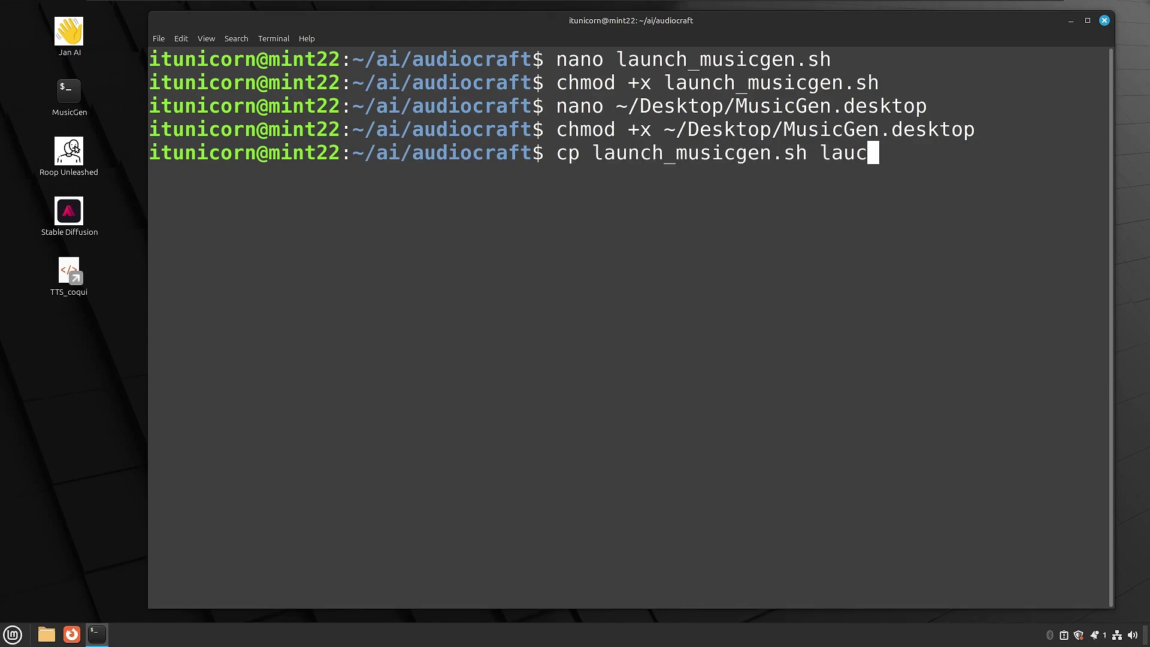
pyautogui.write('ch_')
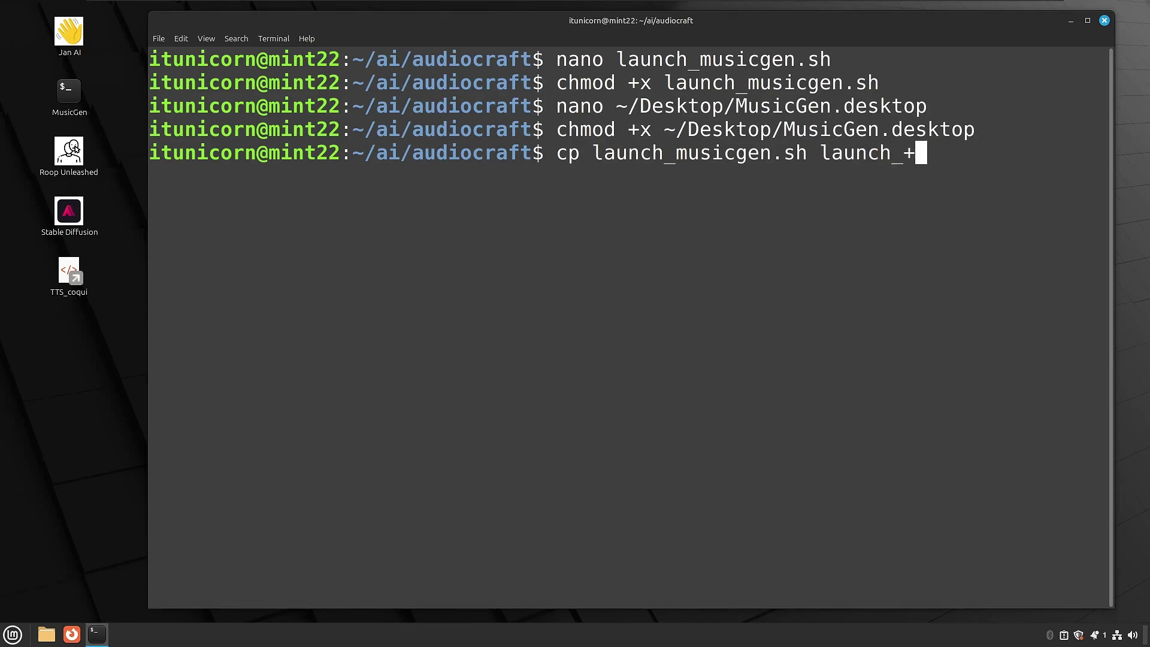
pyautogui.write('audiogen')
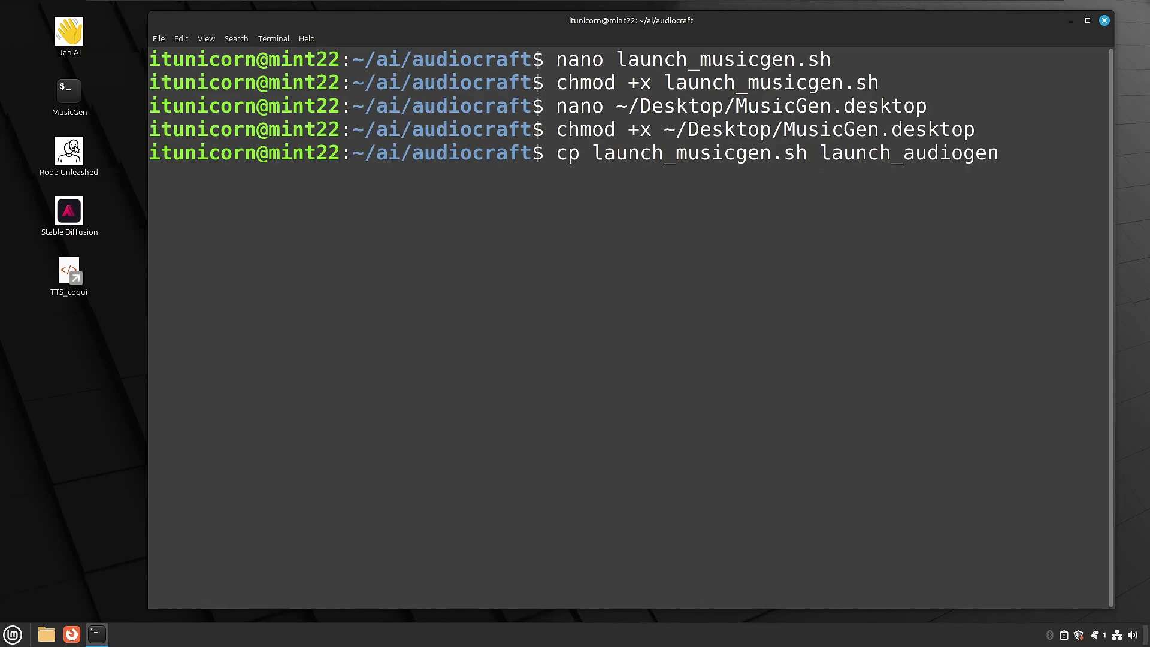
pyautogui.write('.sh')
pyautogui.press('Return')
# Copy ~/Desktop/MusicGen.desktop to ~/Desktop/AudioGen.desktop
pyautogui.write('cp ~/De')
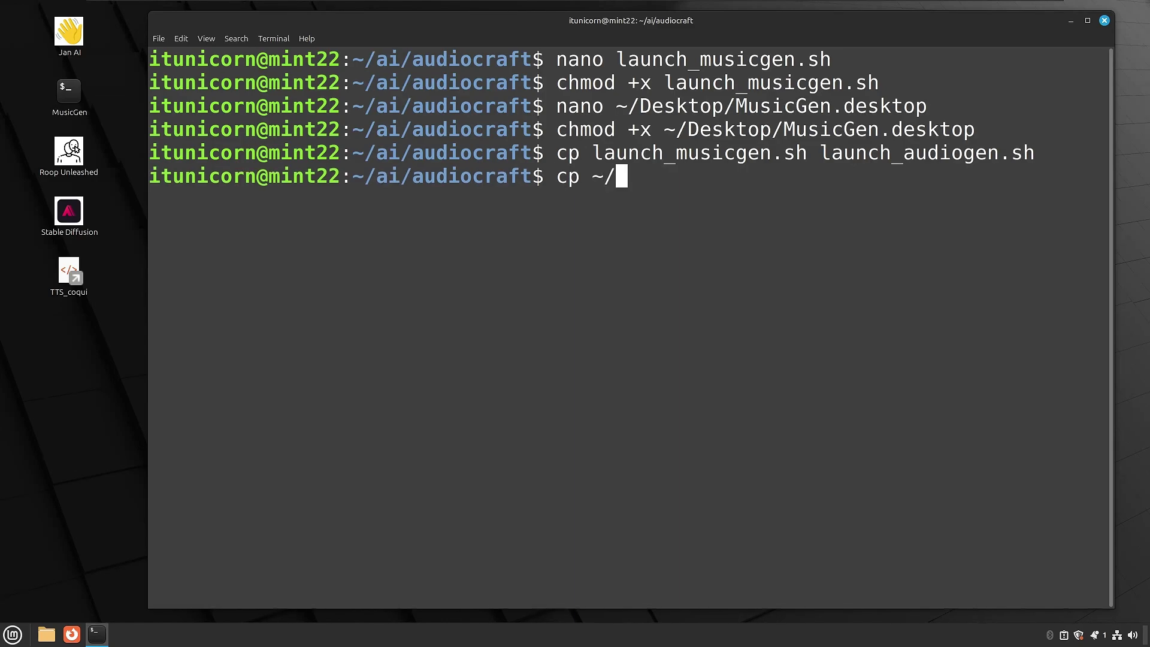
pyautogui.press('Tab')
pyautogui.write('M')
pyautogui.press('Tab')
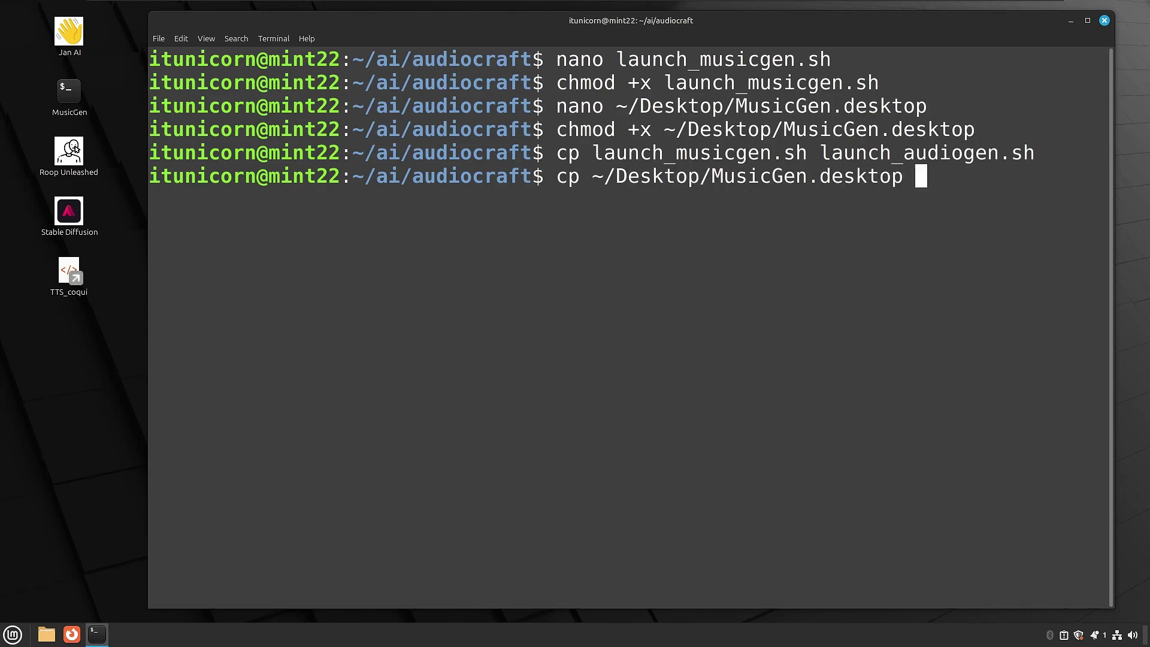
pyautogui.write('~/De')
pyautogui.press('Tab')
pyautogui.write('AudioGen.desktop')
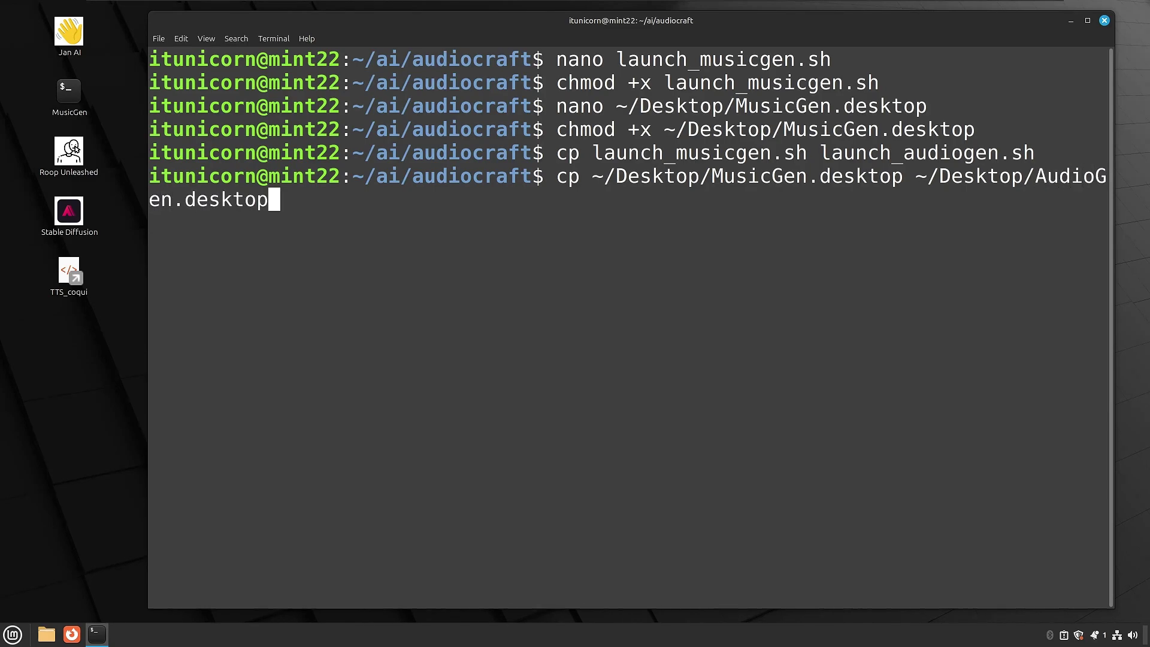
pyautogui.press('Return')
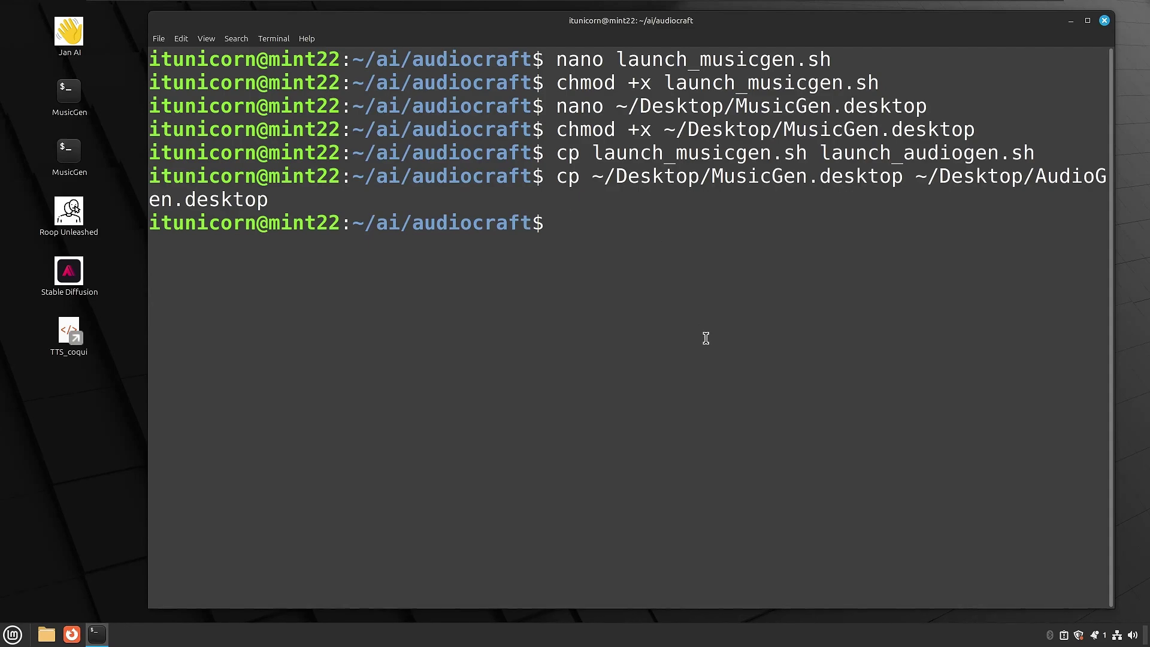
# In launch_audiogen.sh, change the python module from musicgen to demos.audiogen_app and save
pyautogui.write('nano launch_a')
pyautogui.press('Tab')
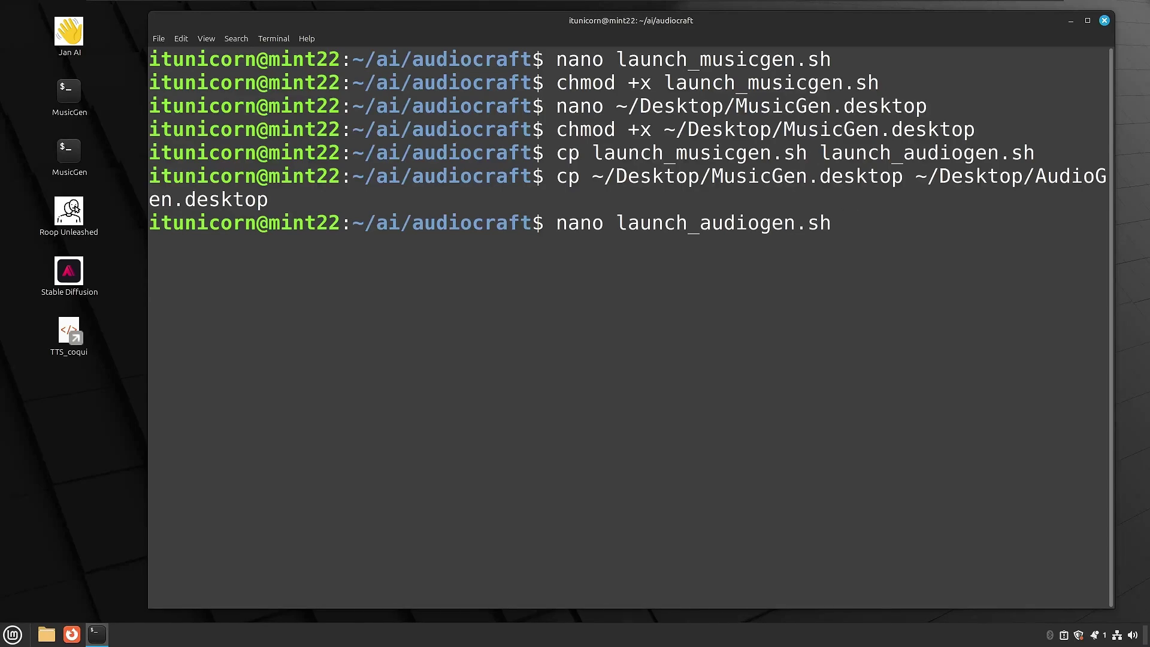
pyautogui.press('Return')
pyautogui.press('Down')
pyautogui.press('Down')
pyautogui.press('Down')
pyautogui.press('Down')
pyautogui.press('Down')
pyautogui.press('Down')
pyautogui.press('Down')
pyautogui.press('Down')
pyautogui.press('Right')
pyautogui.press('Right')
pyautogui.press('Right')
pyautogui.press('Right')
pyautogui.press('Right')
pyautogui.press('Right')
pyautogui.press('Right')
pyautogui.press('Right')
pyautogui.press('Right')
pyautogui.press('Right')
pyautogui.press('Right')
pyautogui.press('Right')
pyautogui.press('Right')
pyautogui.press('Right')
pyautogui.press('Right')
pyautogui.press('Right')
pyautogui.press('Right')
pyautogui.press('Right')
pyautogui.press('Right')
pyautogui.press('Right')
pyautogui.press('BackSpace')
pyautogui.press('BackSpace')
pyautogui.press('BackSpace')
pyautogui.press('BackSpace')
pyautogui.press('BackSpace')
pyautogui.press('BackSpace')
pyautogui.press('BackSpace')
pyautogui.press('BackSpace')
pyautogui.write('audiogen')
pyautogui.press('Right')
pyautogui.press('Right')
pyautogui.press('Right')
pyautogui.press('Right')
pyautogui.press('Right')
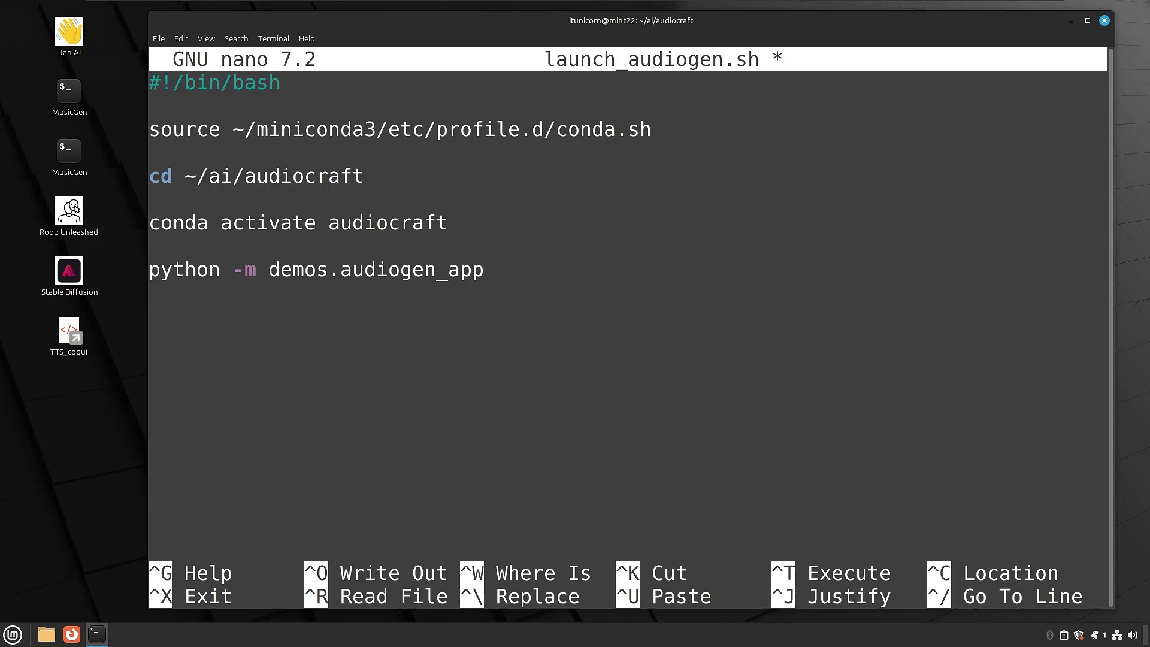
pyautogui.hotkey('ctrl', 'o')
pyautogui.press('Return')
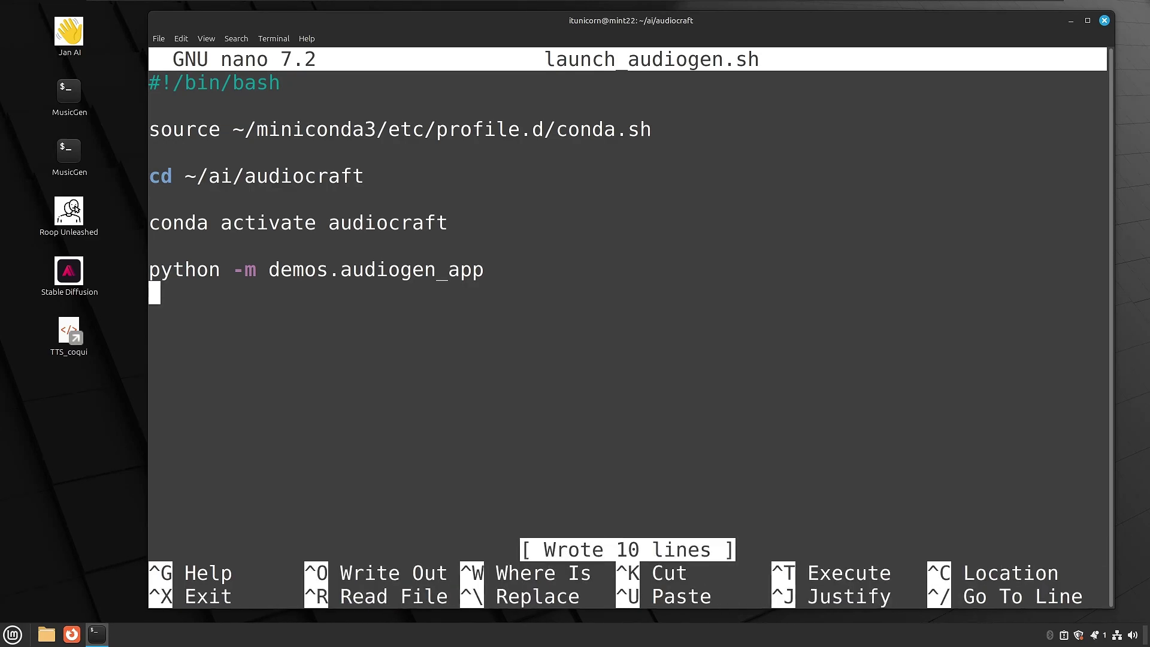
pyautogui.hotkey('ctrl', 'x')
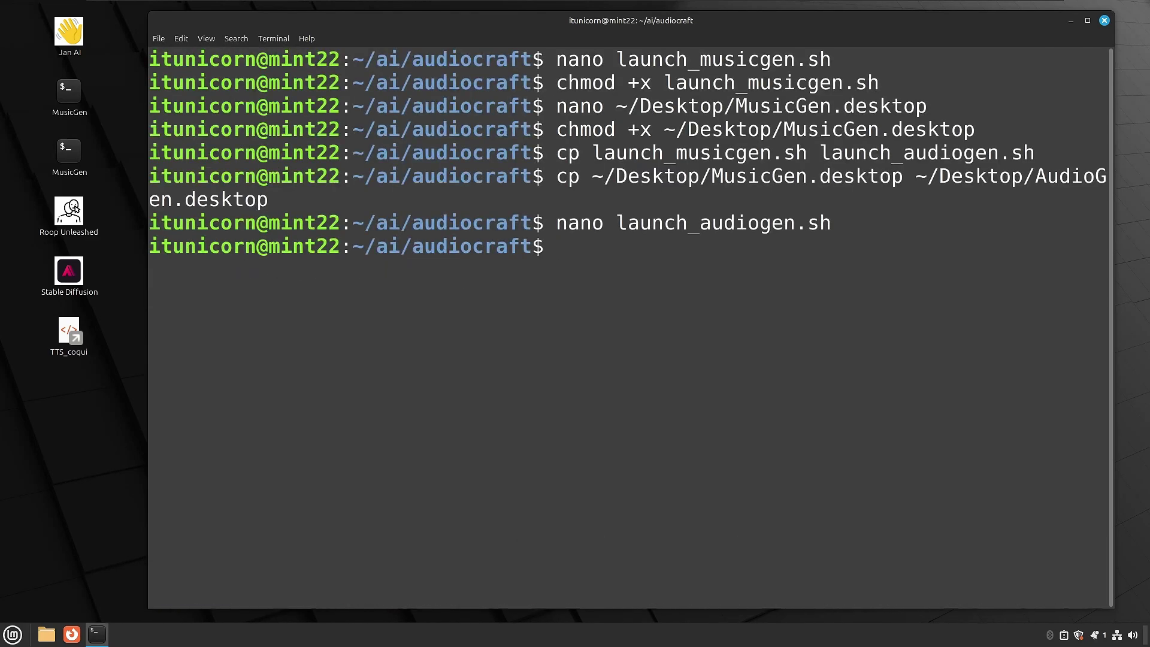
# Open ~/Desktop/AudioGen.desktop in nano
pyautogui.write('nano ~/')
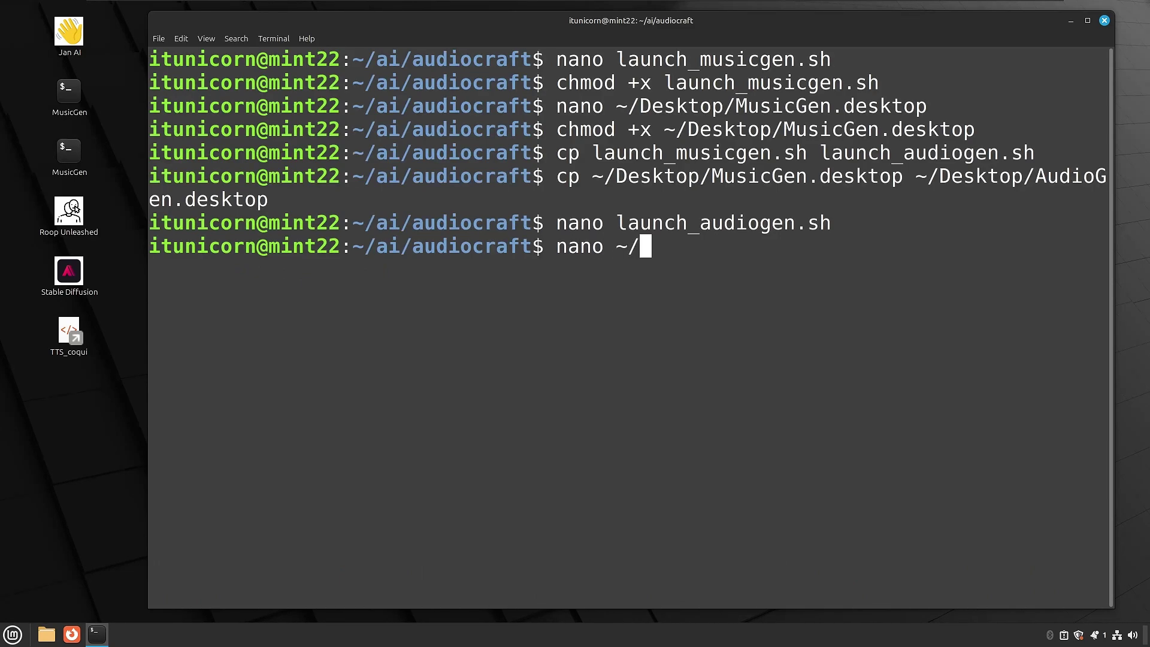
pyautogui.write('De')
pyautogui.press('Tab')
pyautogui.write('Au')
pyautogui.press('Tab')
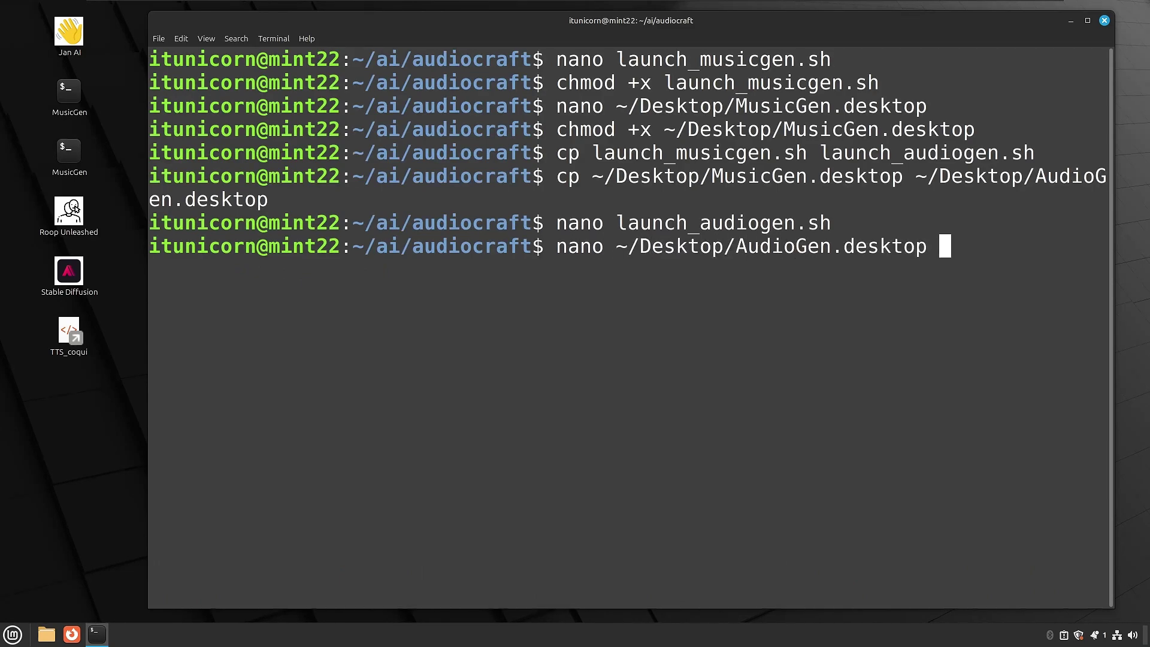
pyautogui.press('Return')
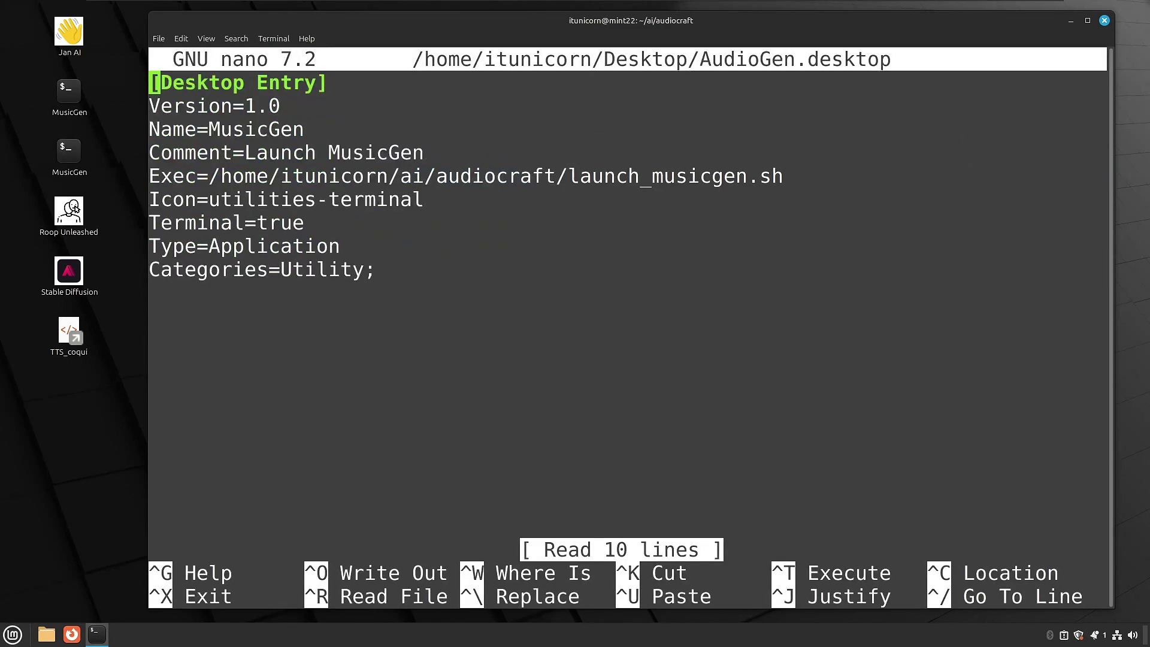
# Change Name to AudioGen and Comment to Launch AudioGen
pyautogui.press('Down')
pyautogui.press('Down')
pyautogui.press('Down')
pyautogui.press('Right')
pyautogui.press('Right')
pyautogui.press('Right')
pyautogui.press('Right')
pyautogui.press('Up')
pyautogui.press('Right')
pyautogui.press('Right')
pyautogui.press('Right')
pyautogui.press('Right')
pyautogui.press('Right')
pyautogui.press('Right')
pyautogui.press('BackSpace')
pyautogui.press('BackSpace')
pyautogui.press('BackSpace')
pyautogui.press('BackSpace')
pyautogui.press('BackSpace')
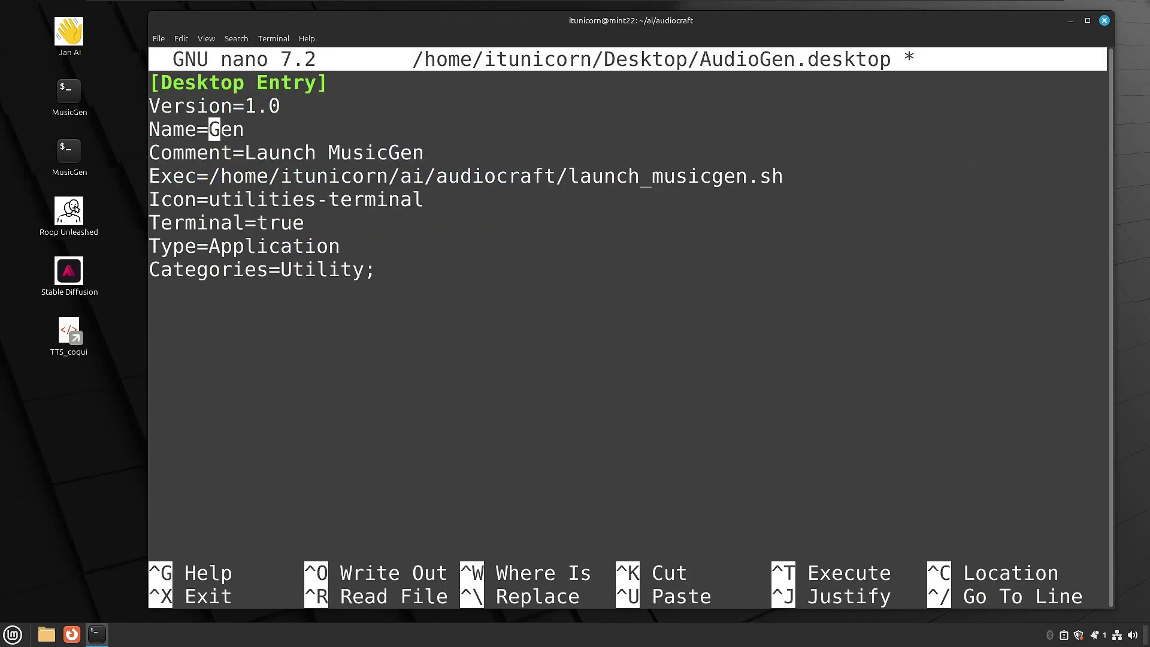
pyautogui.write('Audio')
pyautogui.press('Down')
# Point the Exec line to launch_audiogen.sh and save the file
pyautogui.press('Right')
pyautogui.press('Right')
pyautogui.press('Right')
pyautogui.press('Right')
pyautogui.press('Right')
pyautogui.press('Right')
pyautogui.press('Right')
pyautogui.press('Right')
pyautogui.press('Right')
pyautogui.press('Right')
pyautogui.press('BackSpace')
pyautogui.press('BackSpace')
pyautogui.press('BackSpace')
pyautogui.press('BackSpace')
pyautogui.press('BackSpace')
pyautogui.write('Audio')
pyautogui.press('Down')
pyautogui.press('Right')
pyautogui.press('Right')
pyautogui.press('Right')
pyautogui.press('Right')
pyautogui.press('Right')
pyautogui.press('Right')
pyautogui.press('Right')
pyautogui.press('Right')
pyautogui.press('Right')
pyautogui.press('Right')
pyautogui.press('Right')
pyautogui.press('Right')
pyautogui.press('Right')
pyautogui.press('Right')
pyautogui.press('Right')
pyautogui.press('Right')
pyautogui.press('Right')
pyautogui.press('Right')
pyautogui.press('Right')
pyautogui.press('Right')
pyautogui.press('Right')
pyautogui.press('Right')
pyautogui.press('Right')
pyautogui.press('Right')
pyautogui.press('Right')
pyautogui.press('Right')
pyautogui.press('Right')
pyautogui.press('BackSpace')
pyautogui.press('BackSpace')
pyautogui.press('BackSpace')
pyautogui.press('BackSpace')
pyautogui.press('BackSpace')
pyautogui.write('audio')
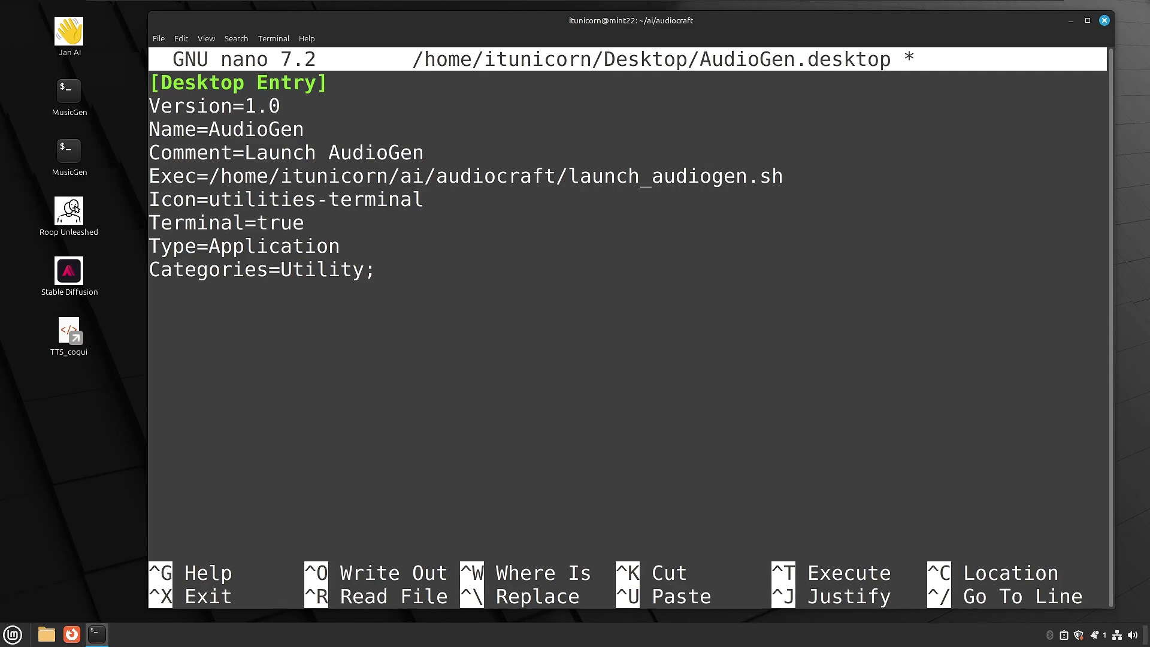
pyautogui.click(154, 316)
pyautogui.hotkey('ctrl', 'o')
pyautogui.press('Return')
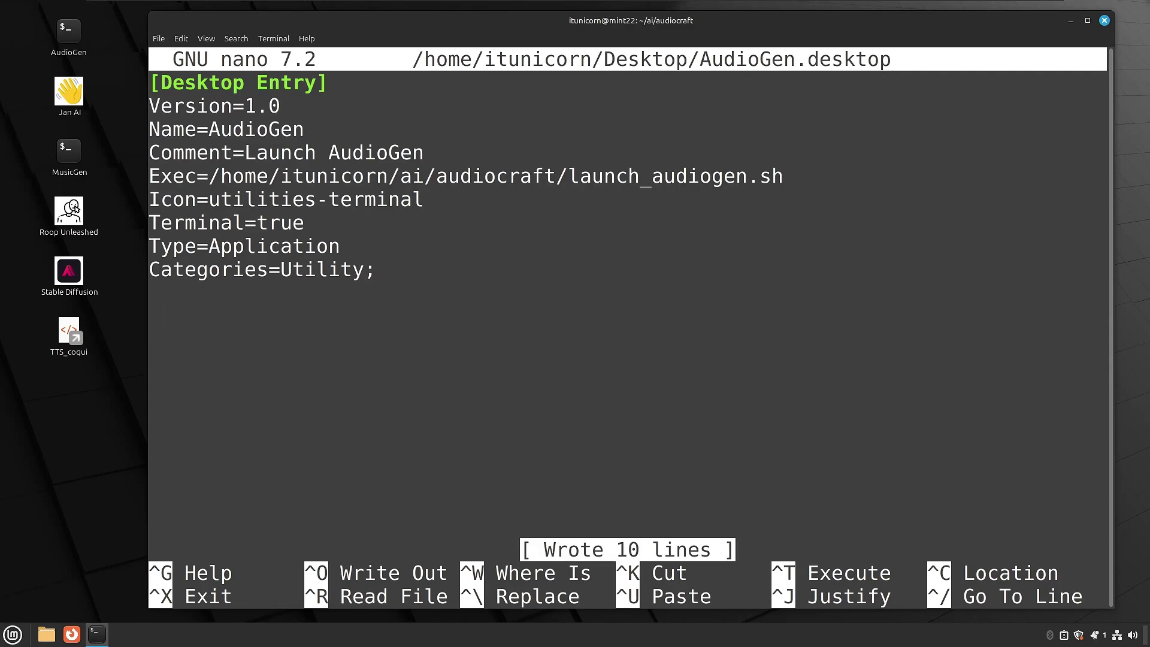
pyautogui.hotkey('ctrl', 'x')
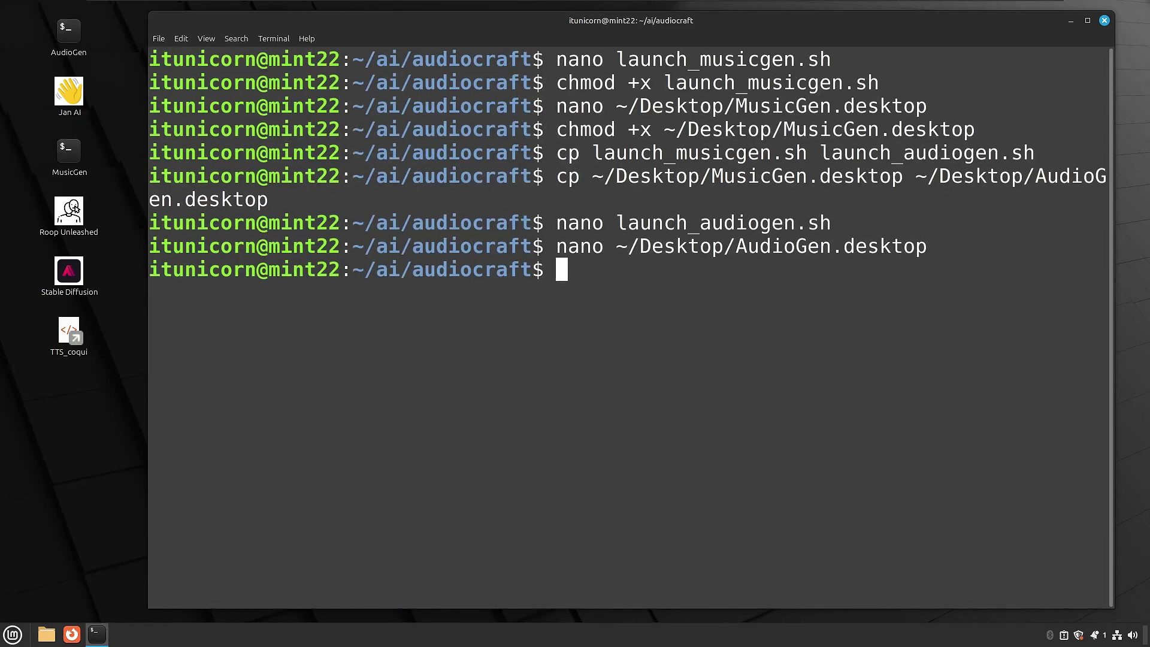
pyautogui.click(45, 507)
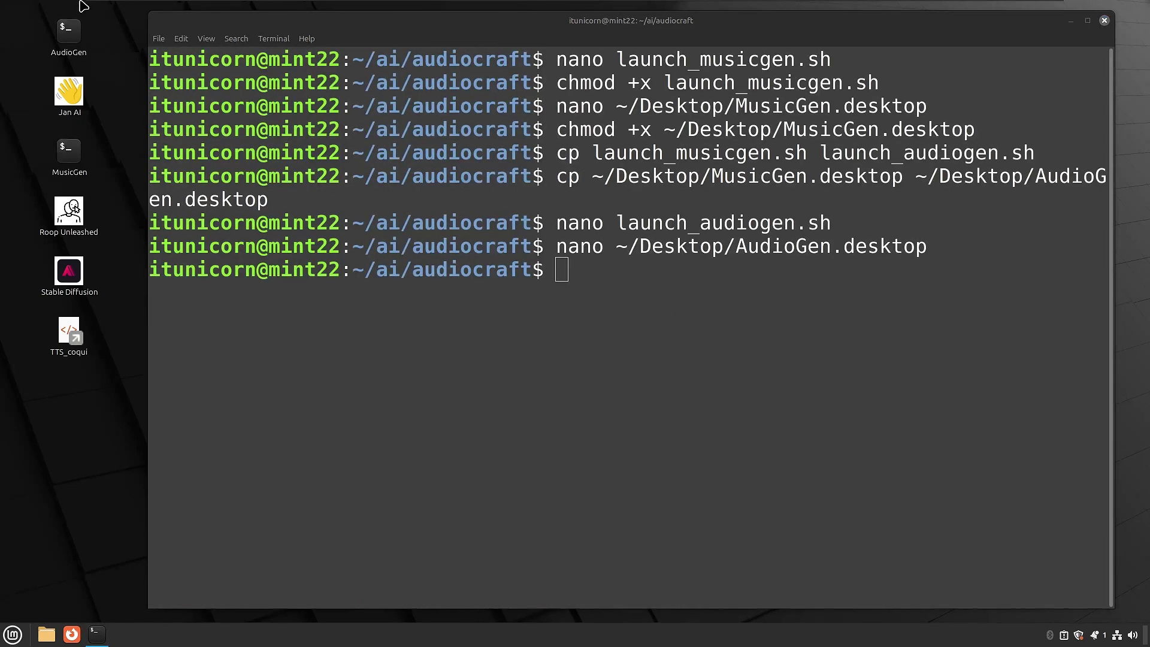
pyautogui.doubleClick(68, 33)
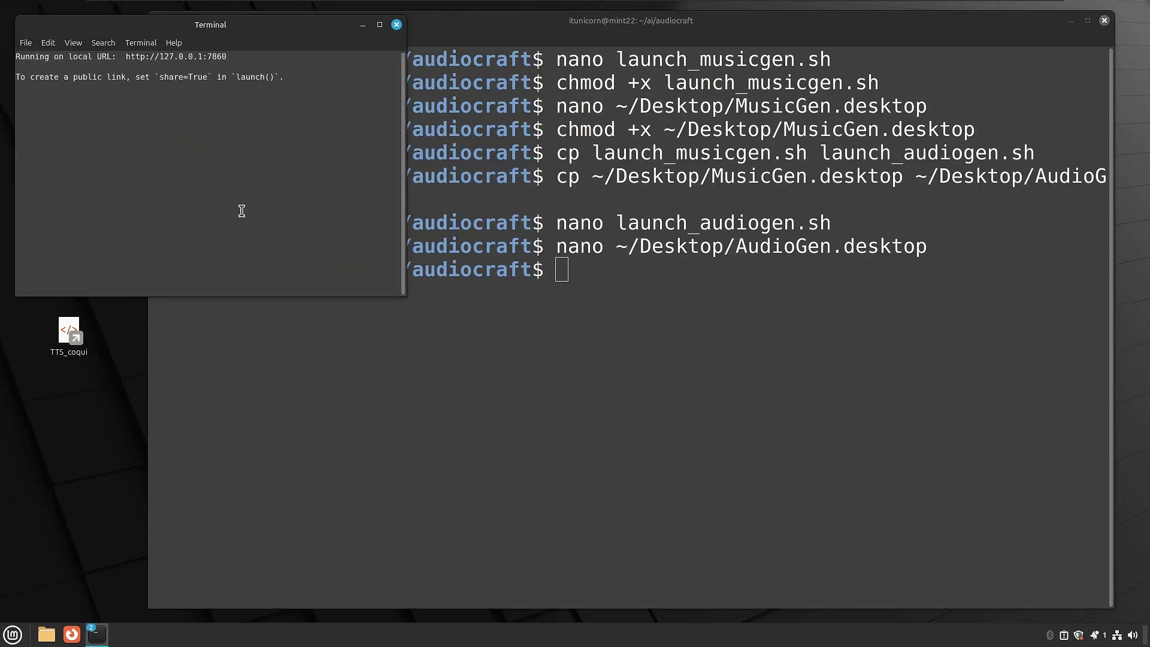
pyautogui.keyDown('ctrl'); pyautogui.click(204, 60); pyautogui.keyUp('ctrl')
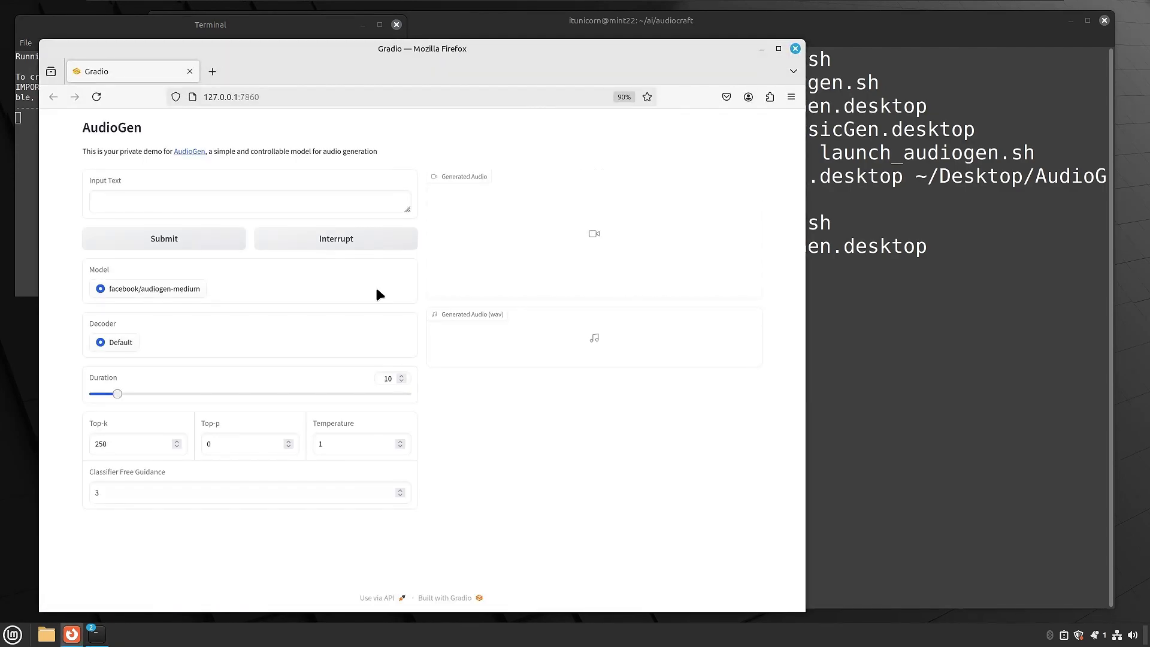
pyautogui.doubleClick(143, 128)
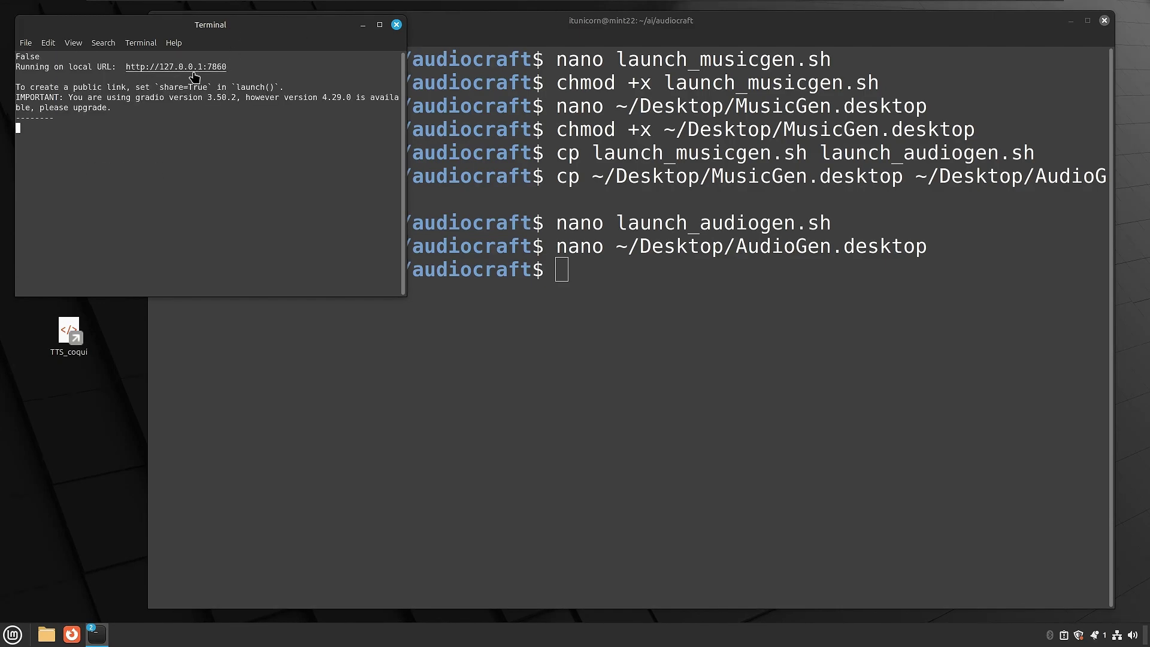
pyautogui.keyDown('ctrl'); pyautogui.click(193, 67); pyautogui.keyUp('ctrl')
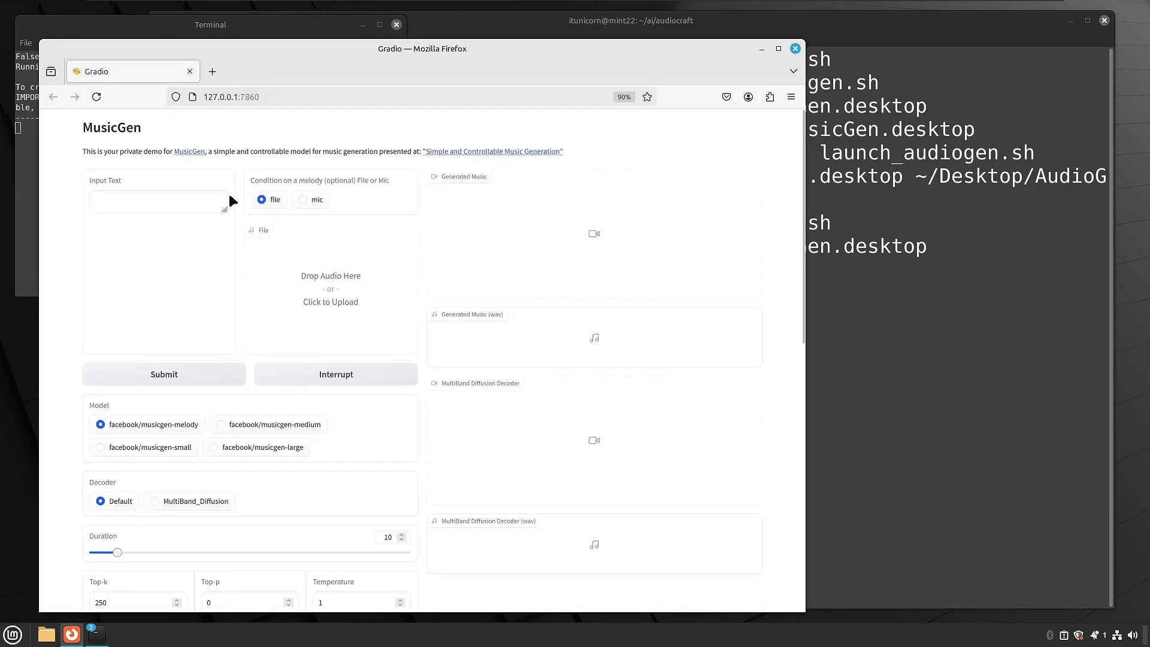
pyautogui.moveTo(140, 128); pyautogui.dragTo(80, 129)
pyautogui.click(165, 145)
pyautogui.click(794, 48)
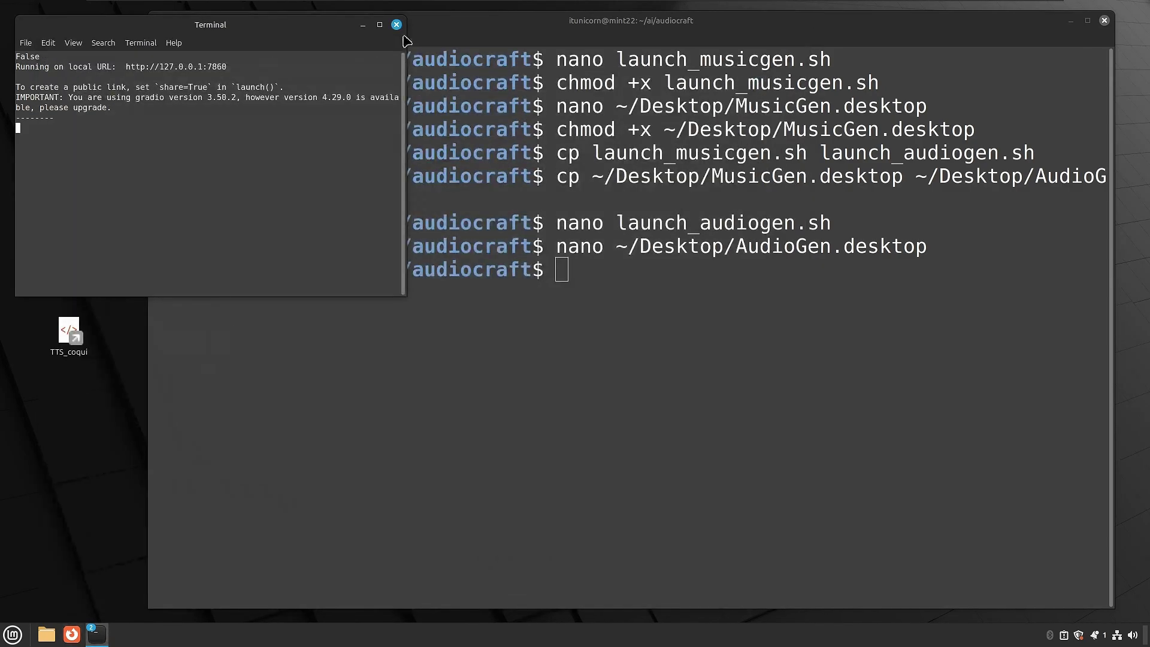
pyautogui.click(397, 24)
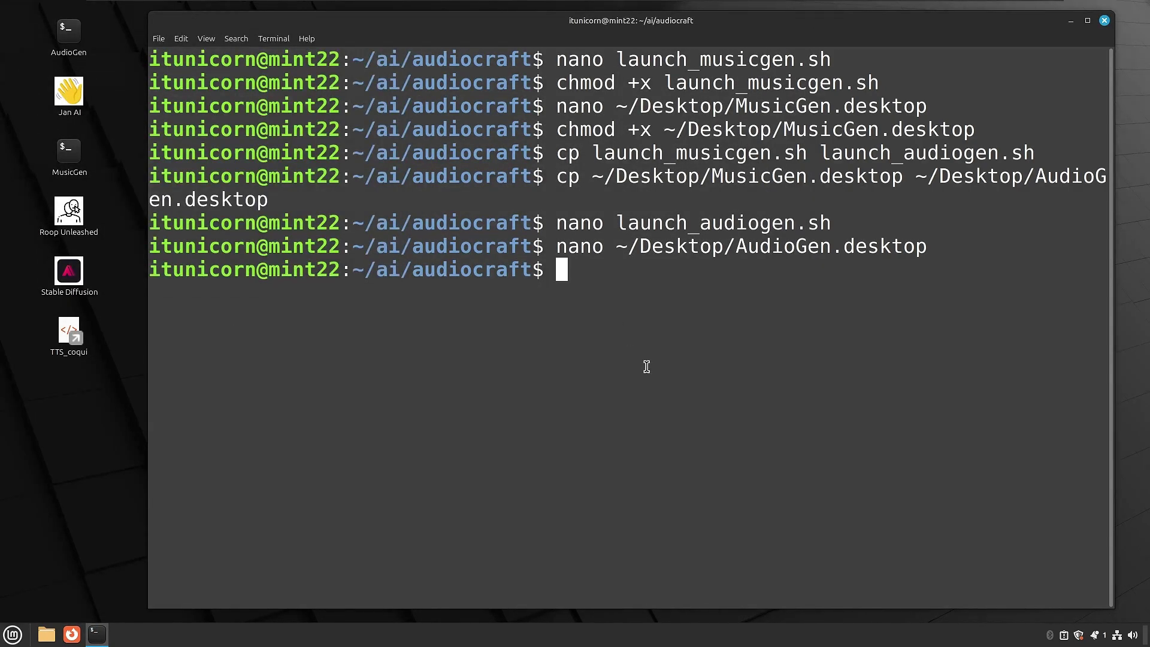
# Clear the terminal screen and close the audiocraft terminal window
pyautogui.write('clear')
pyautogui.press('Return')
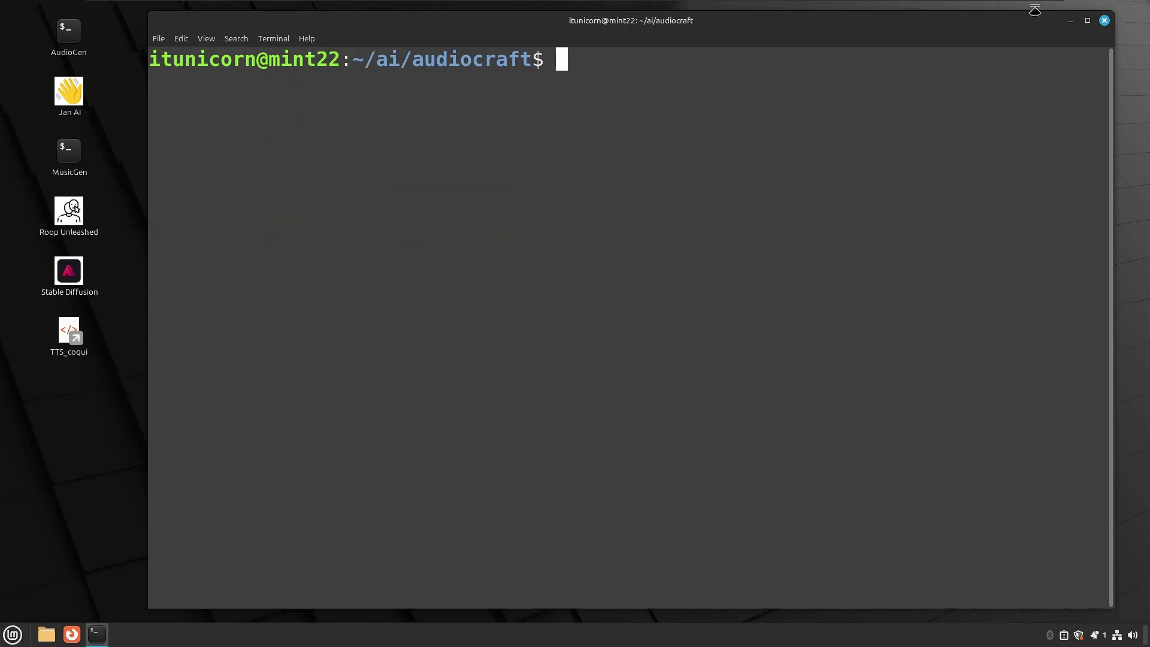
pyautogui.click(1103, 20)
# Restart the computer from the Mint Menu's power options
pyautogui.press('super')
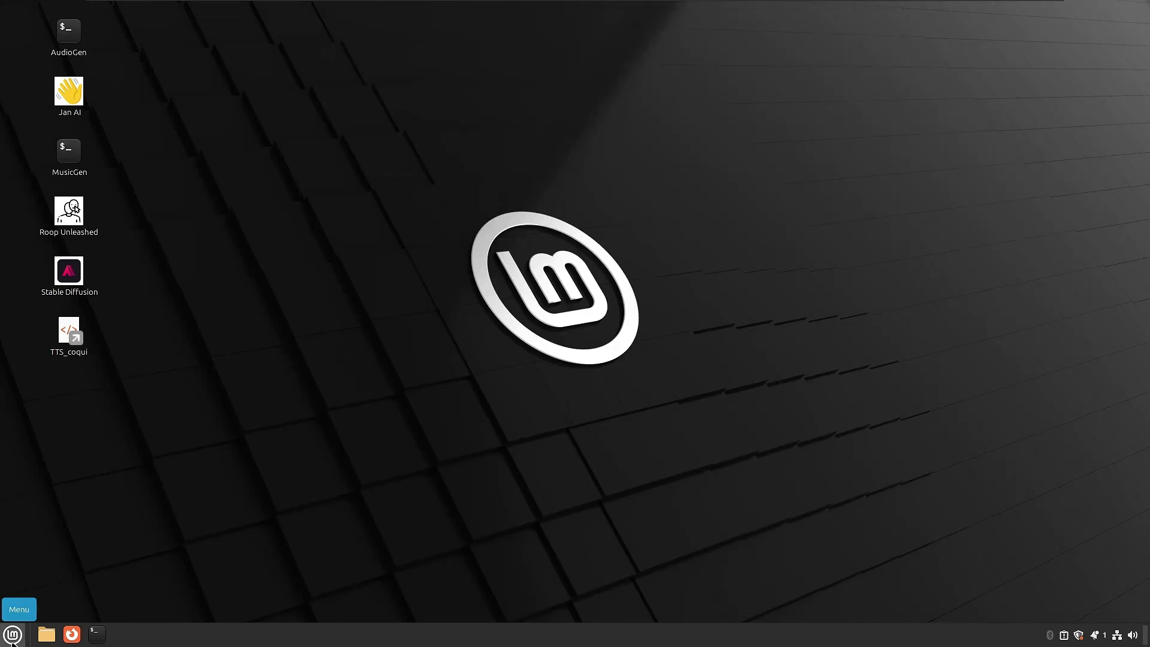
pyautogui.click(35, 592)
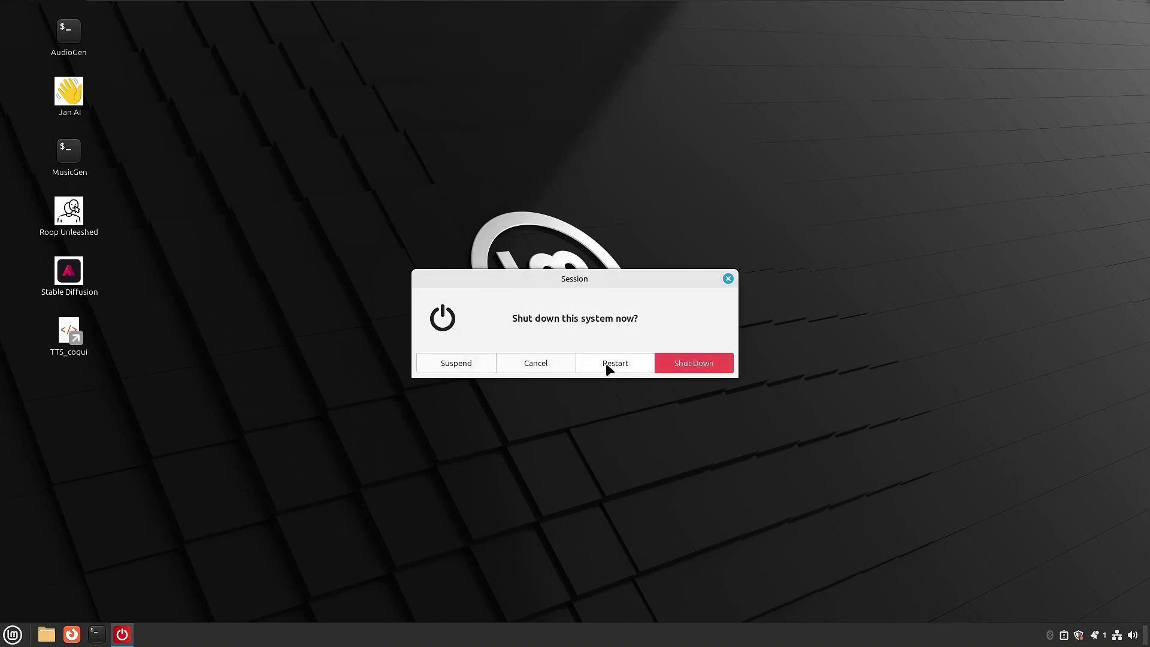
pyautogui.click(607, 367)
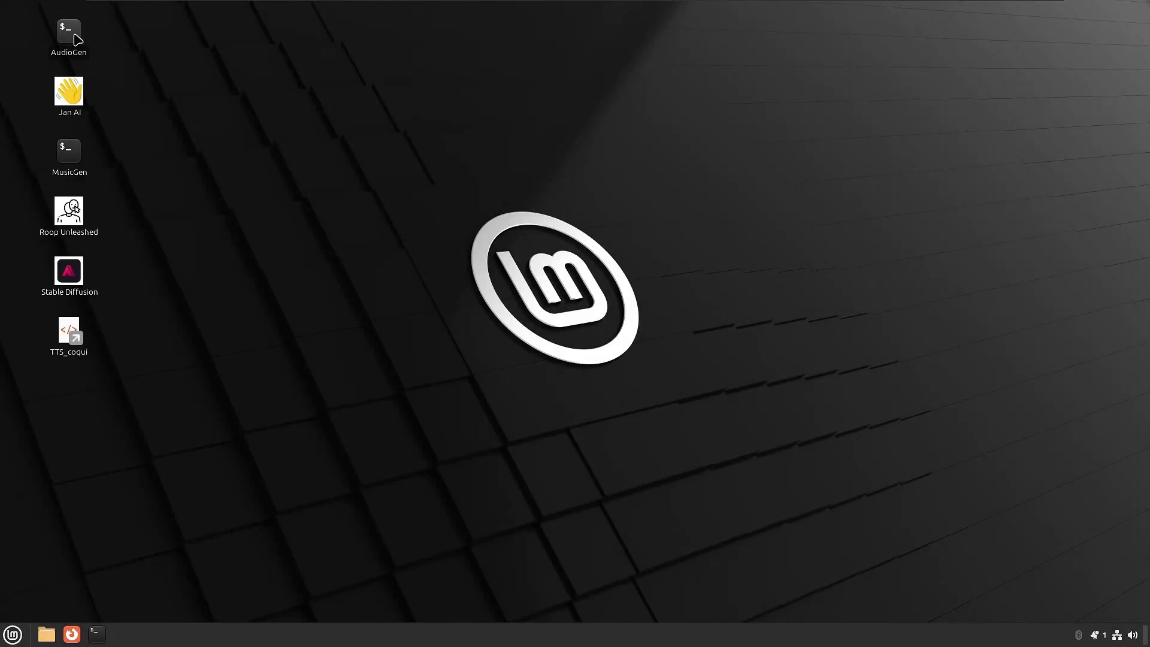
# Launch AudioGen from its desktop shortcut, open its Gradio page, then close browser and terminal
pyautogui.click(75, 38)
pyautogui.doubleClick(74, 38)
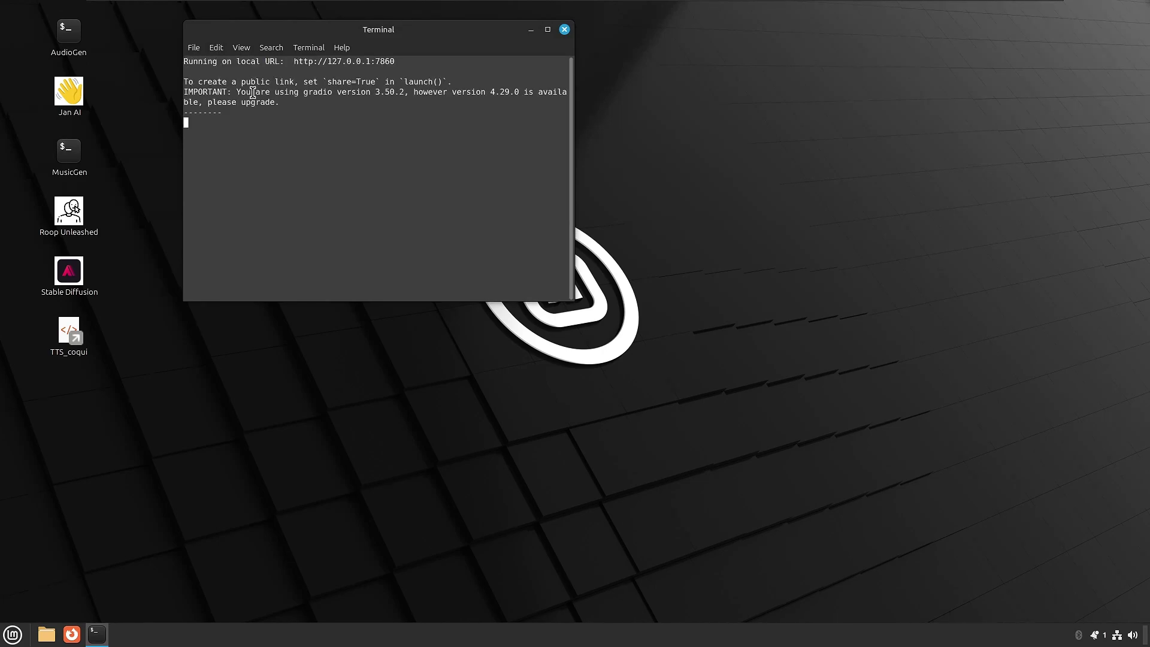
pyautogui.keyDown('ctrl'); pyautogui.click(378, 62); pyautogui.keyUp('ctrl')
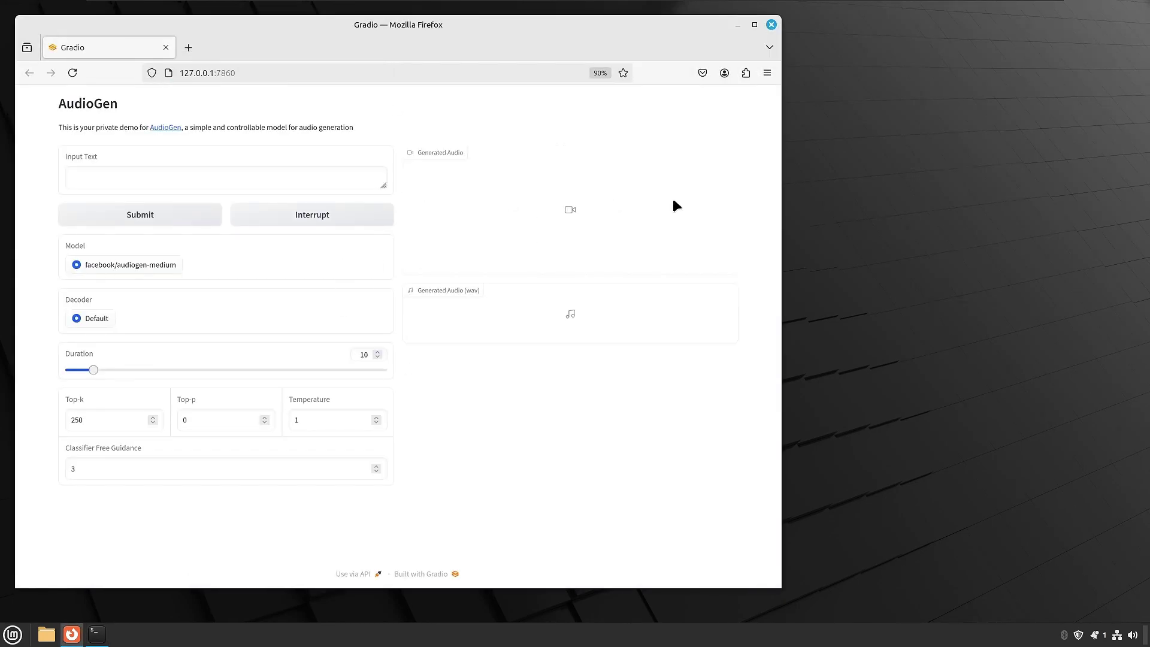
pyautogui.click(771, 25)
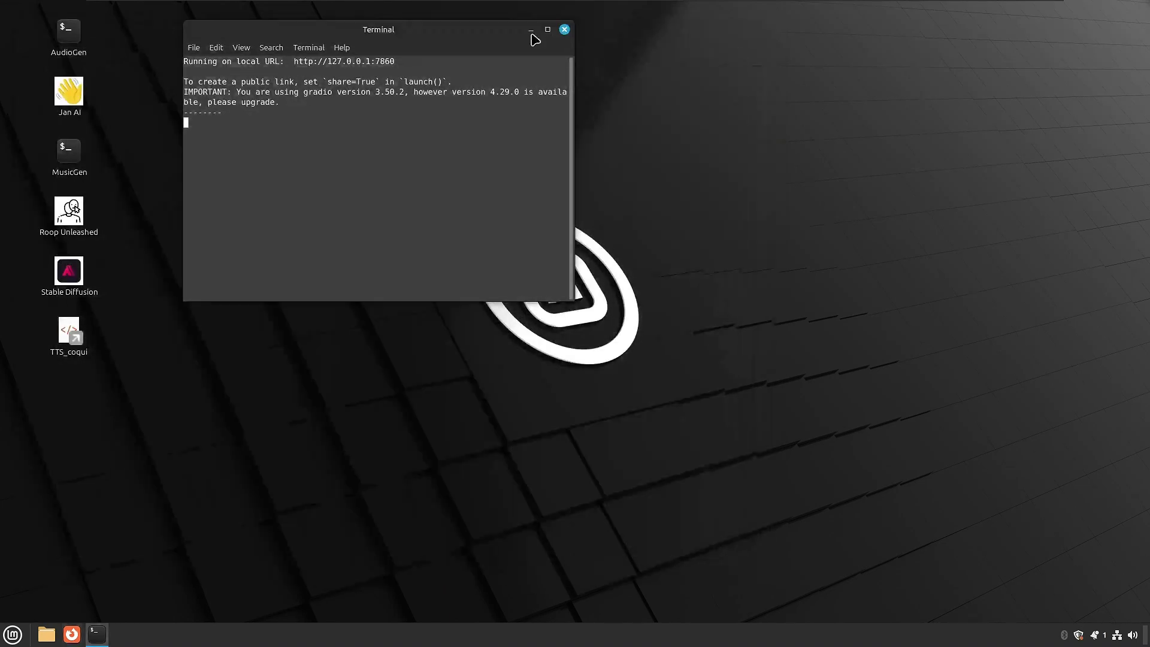
pyautogui.click(559, 29)
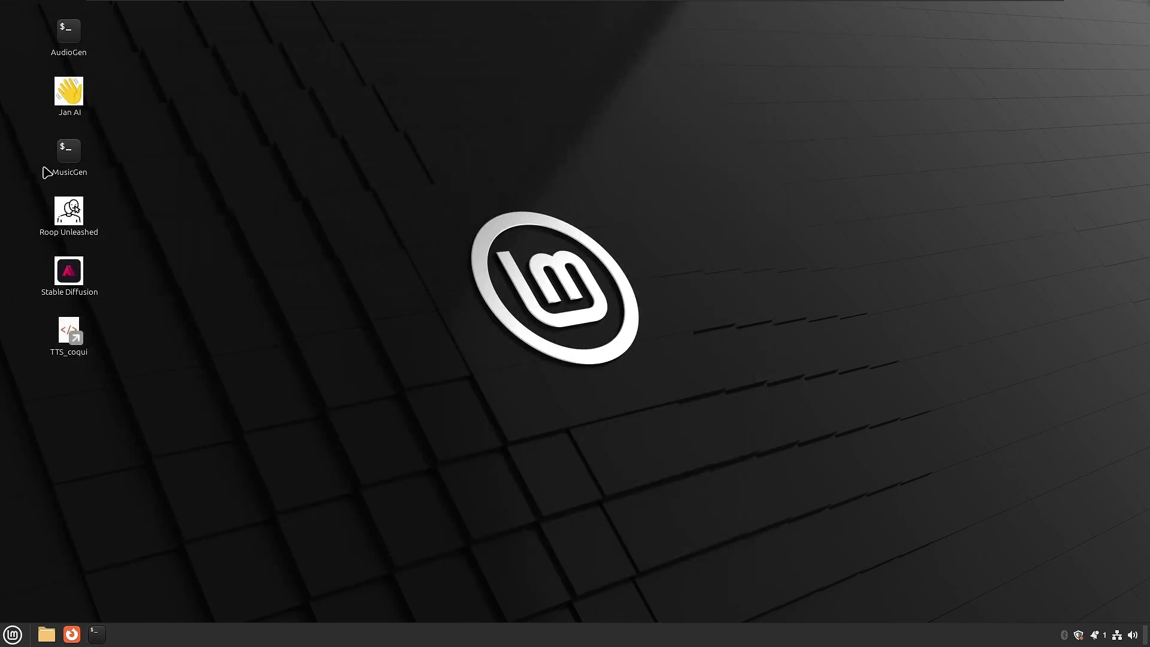
# Launch MusicGen from its shortcut, open 127.0.0.1:7860, then close browser and terminal
pyautogui.click(66, 157)
pyautogui.doubleClick(66, 157)
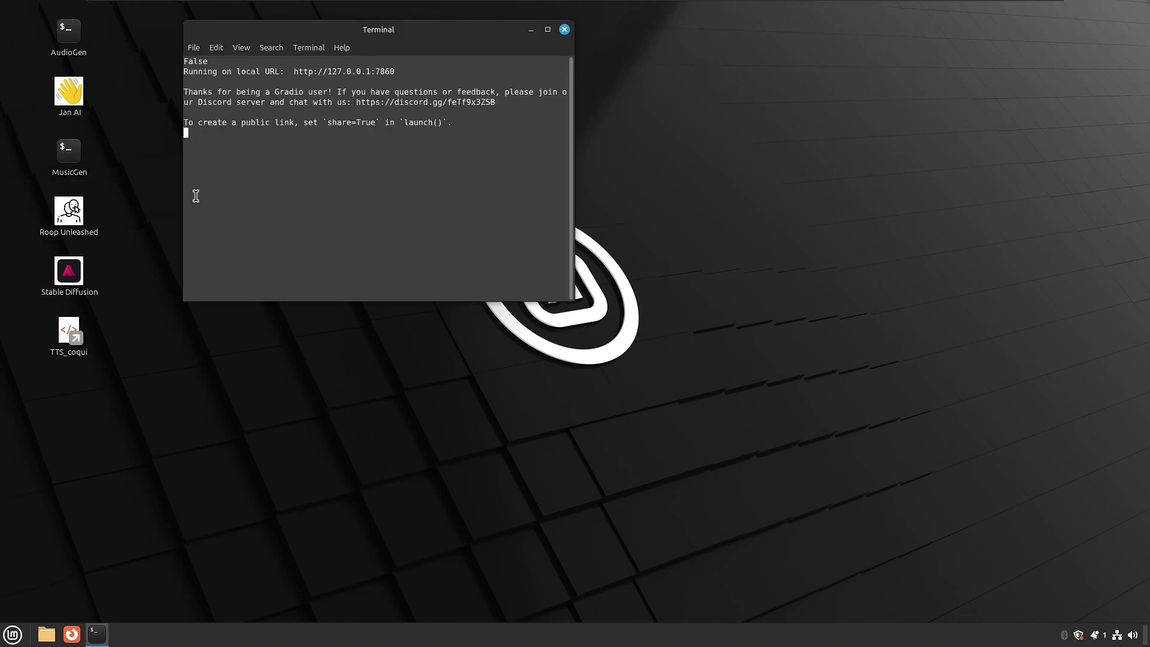
pyautogui.keyDown('ctrl'); pyautogui.click(357, 72); pyautogui.keyUp('ctrl')
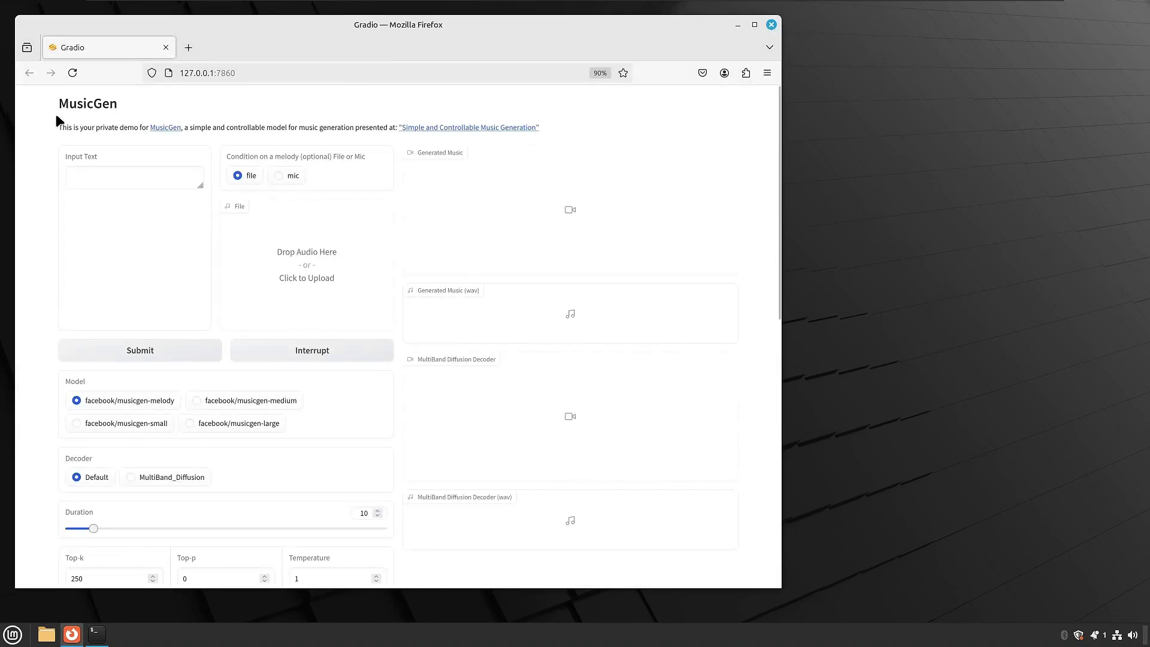
pyautogui.click(771, 26)
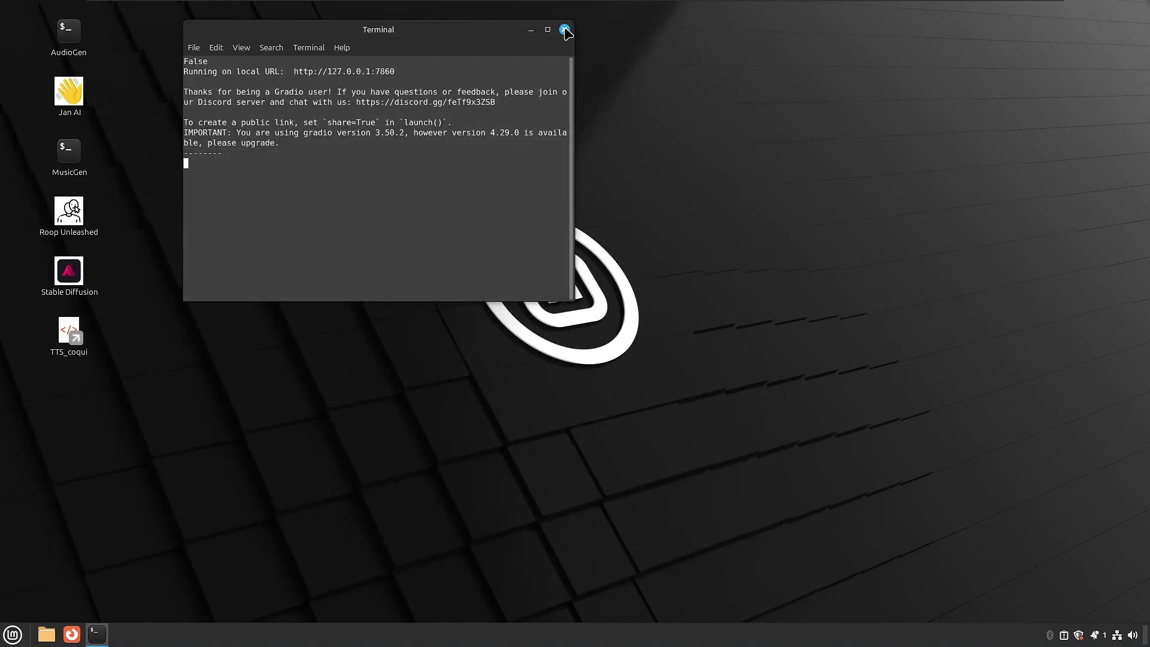
pyautogui.click(564, 29)
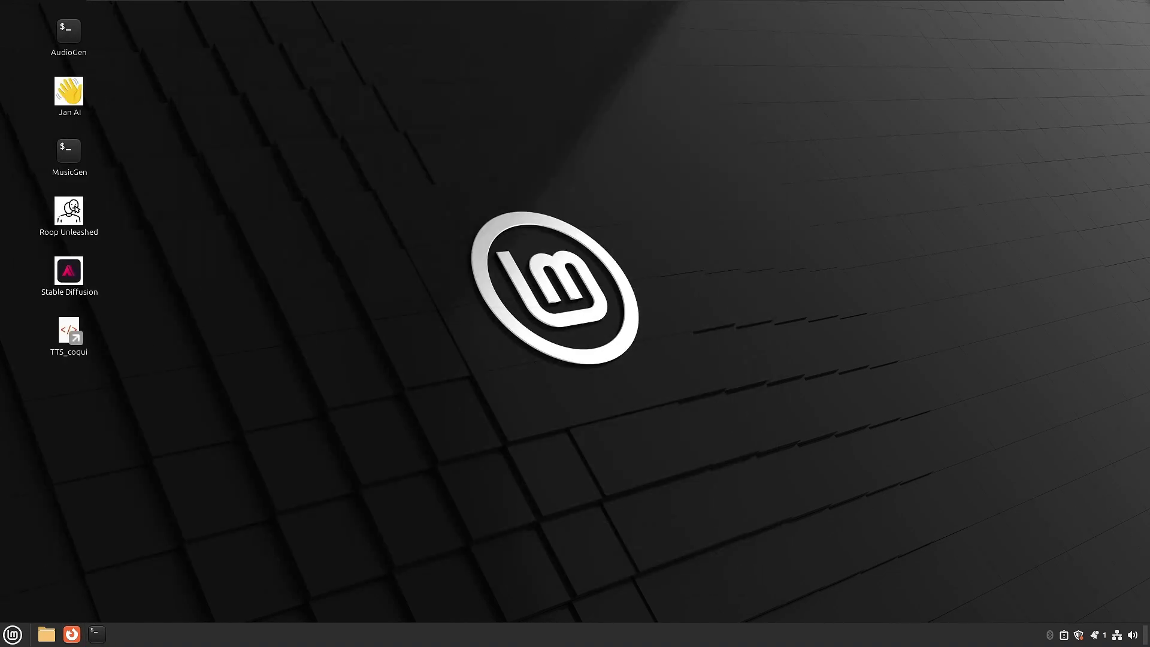